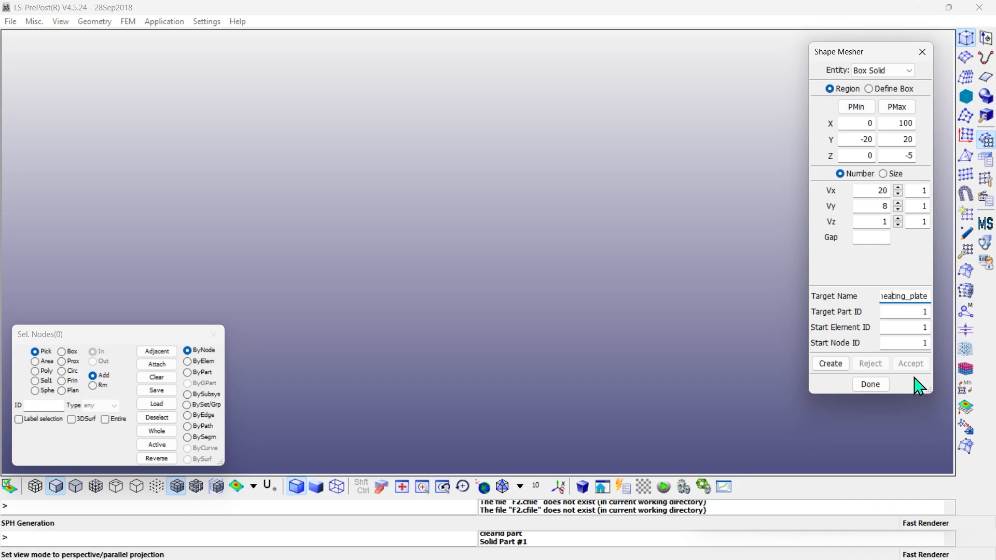
Create and accept the heating_plate box solid mesh with the entered region and element counts.
mouse_move(809, 256)
left_mouse_down()
mouse_move(754, 264)
mouse_move(755, 252)
mouse_move(794, 259)
left_mouse_up()
left_click(825, 364)
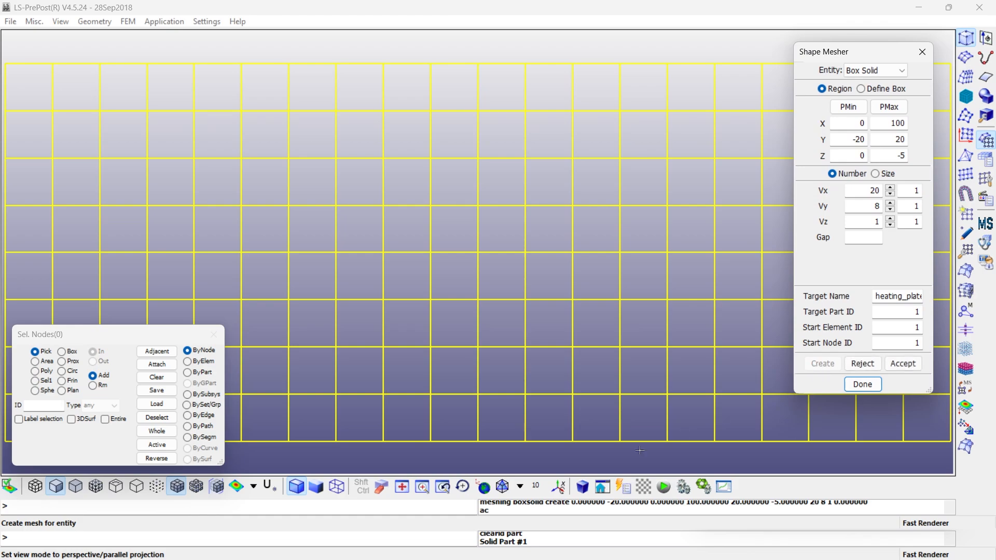
left_click(502, 486)
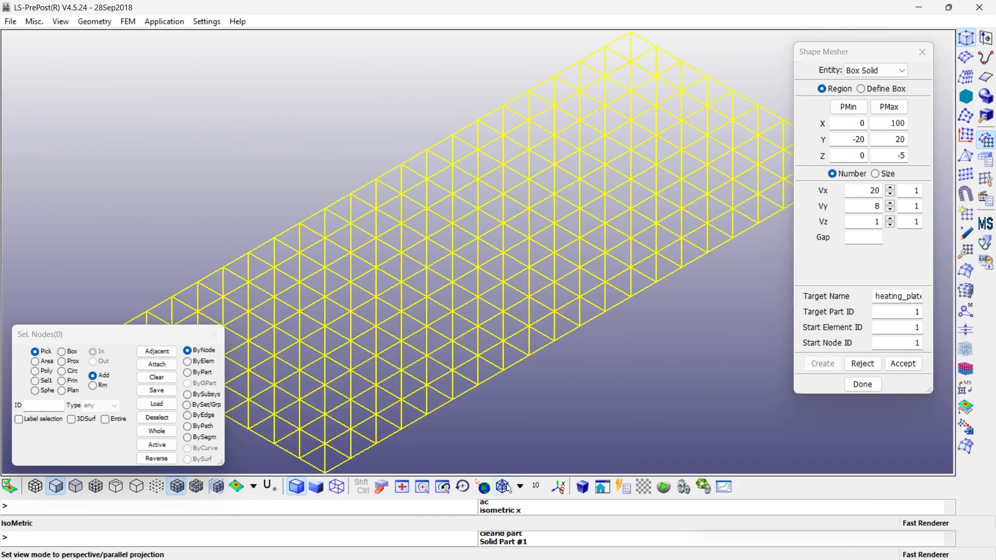
left_click(912, 365)
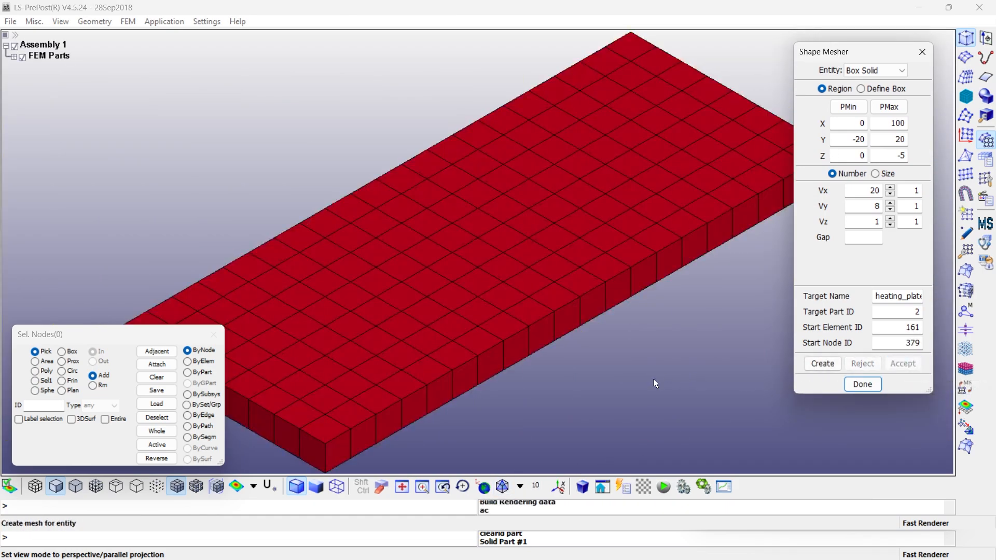
Examine the meshed heating plate from several angles, moving the node selection dialog out of the way.
scroll(653, 379, "down", 8)
left_click_drag(509, 366, 573, 346, "shift")
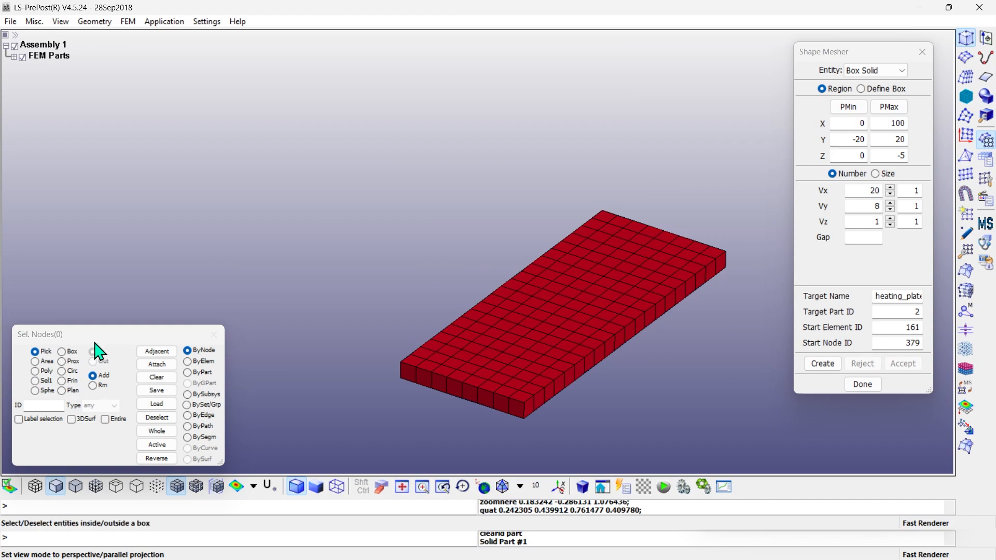
left_click_drag(94, 343, 87, 187)
left_click_drag(638, 430, 485, 301, "shift")
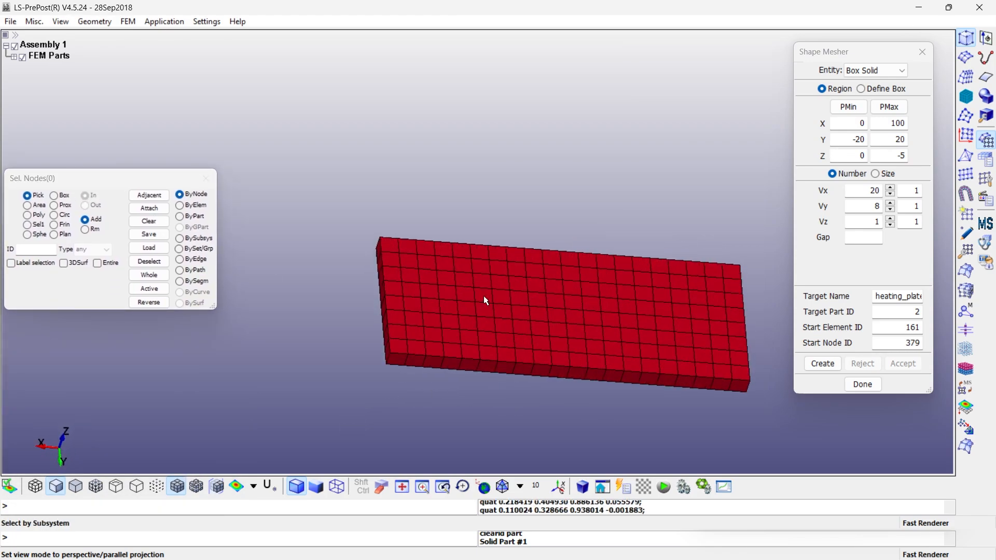
middle_click_drag(688, 339, 523, 275, "shift")
left_click_drag(493, 306, 473, 263, "shift")
scroll(534, 291, "up", 2)
scroll(569, 288, "down", 1)
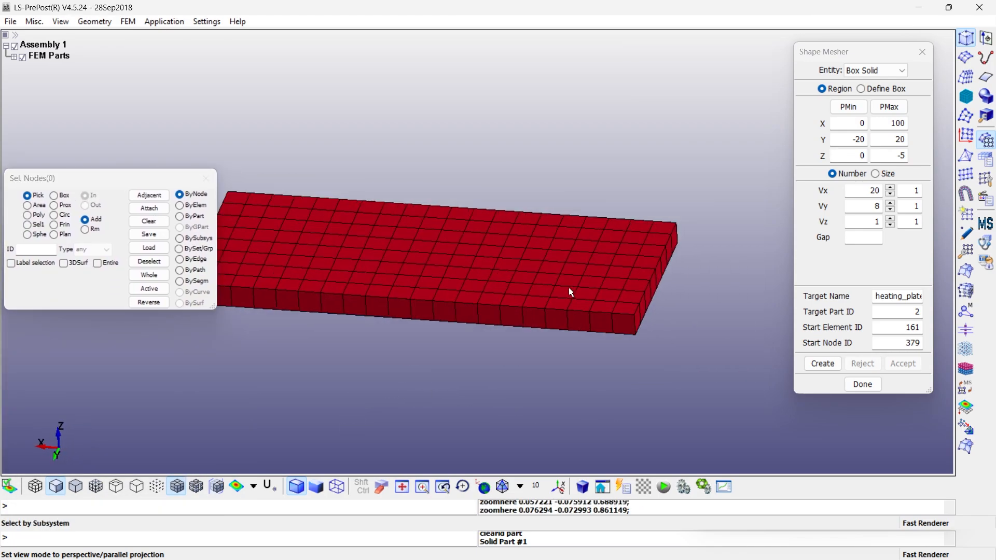
Set the next box region to X 10 to 30 and Y -10 to 10.
double_click(874, 125)
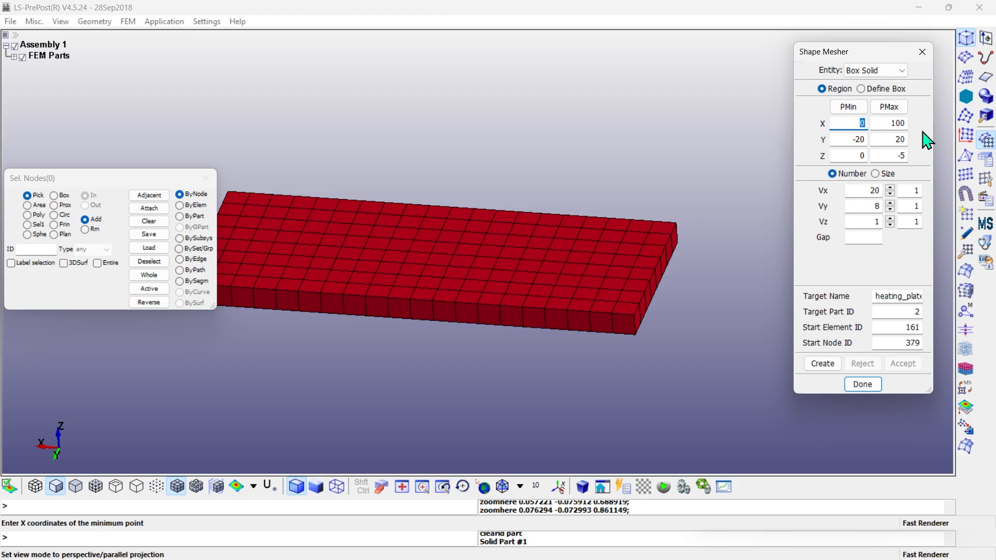
type("10")
key("Tab")
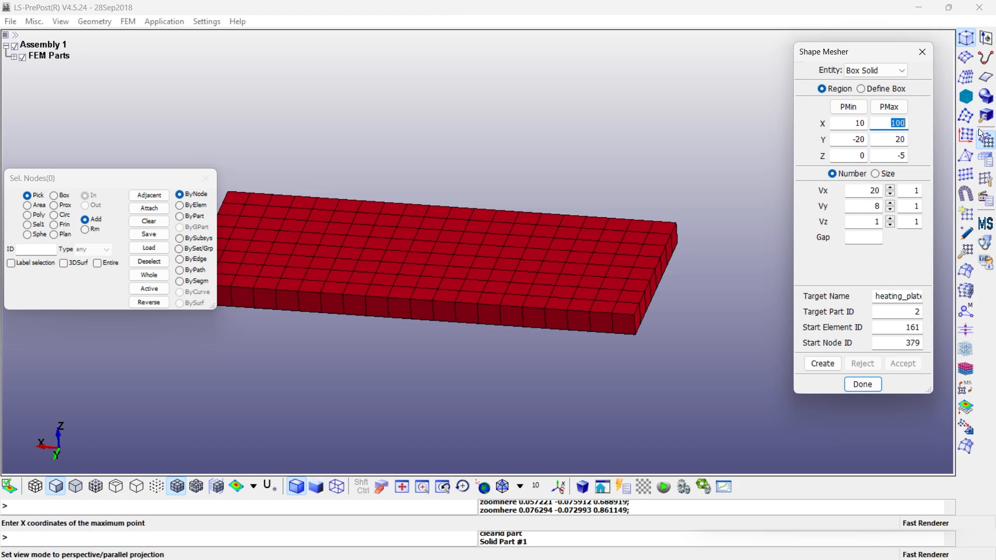
type("30")
key("Tab")
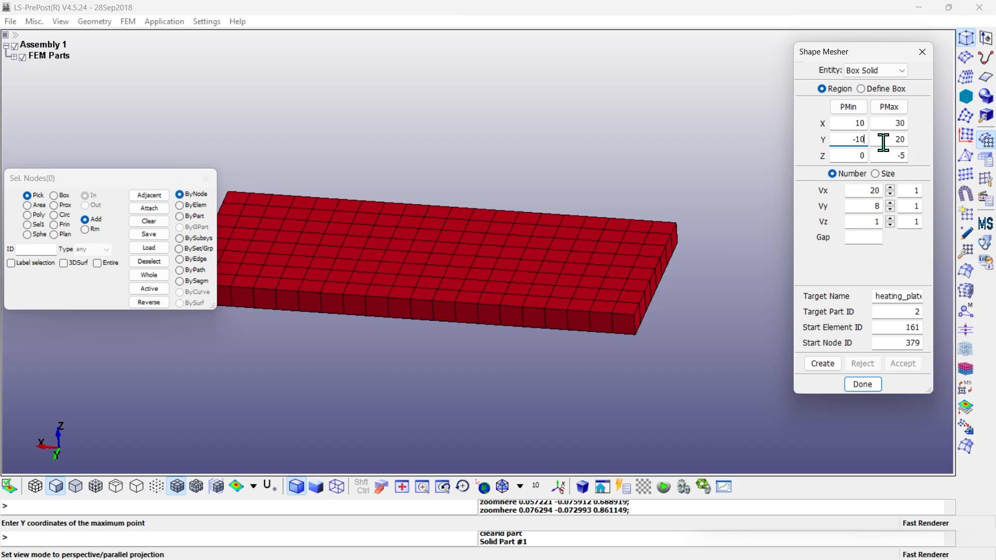
key("Tab")
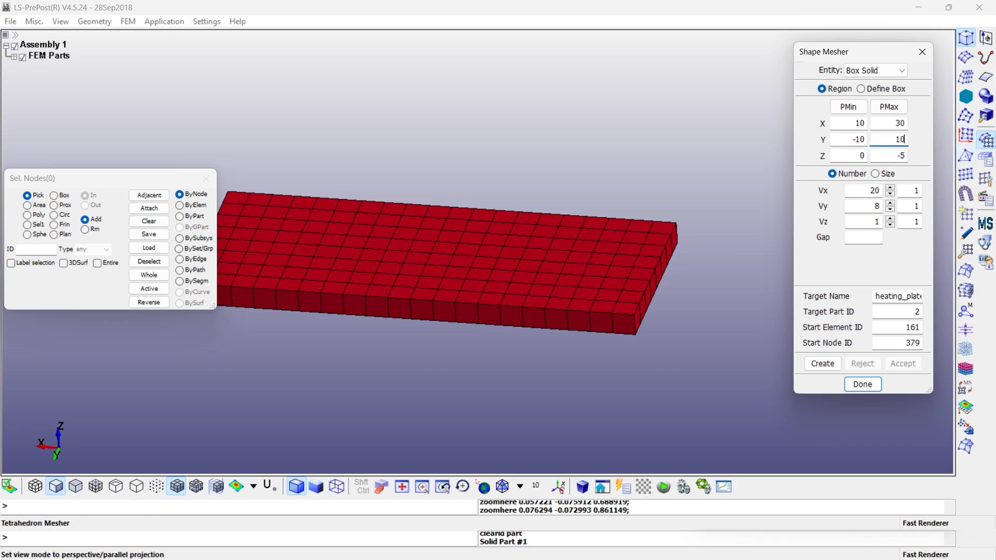
Set the box's element counts to 8 along X, 8 along Y and 4 along Z.
double_click(862, 190)
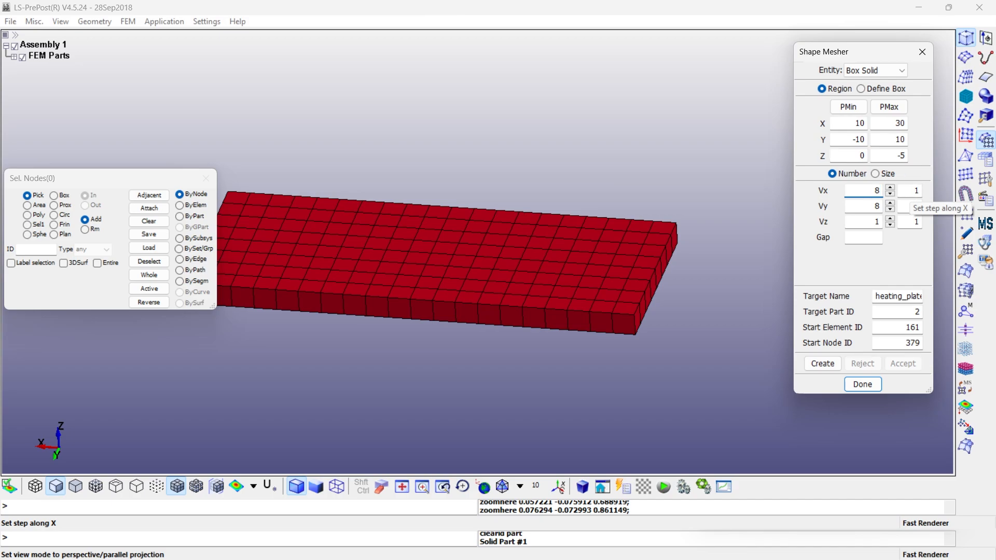
key("Tab")
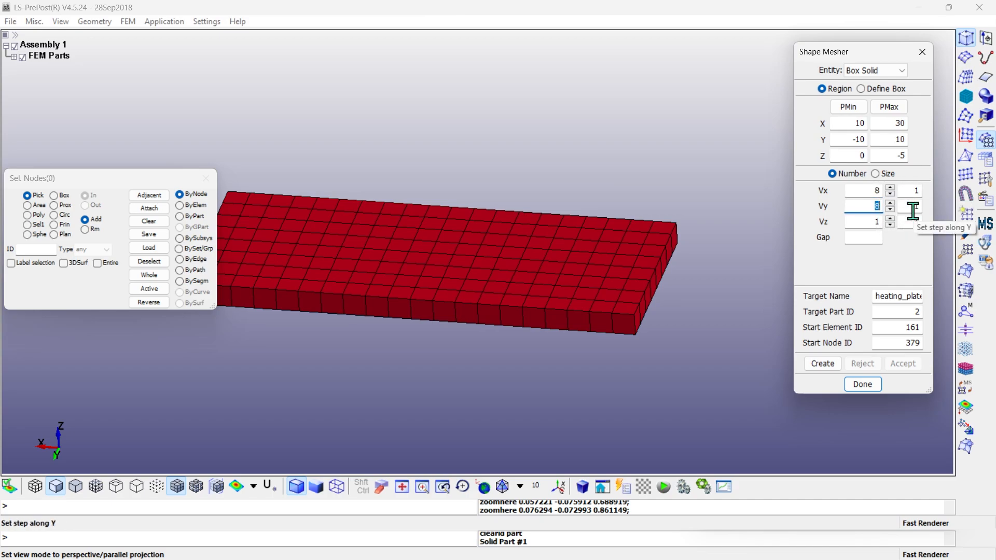
key("Tab")
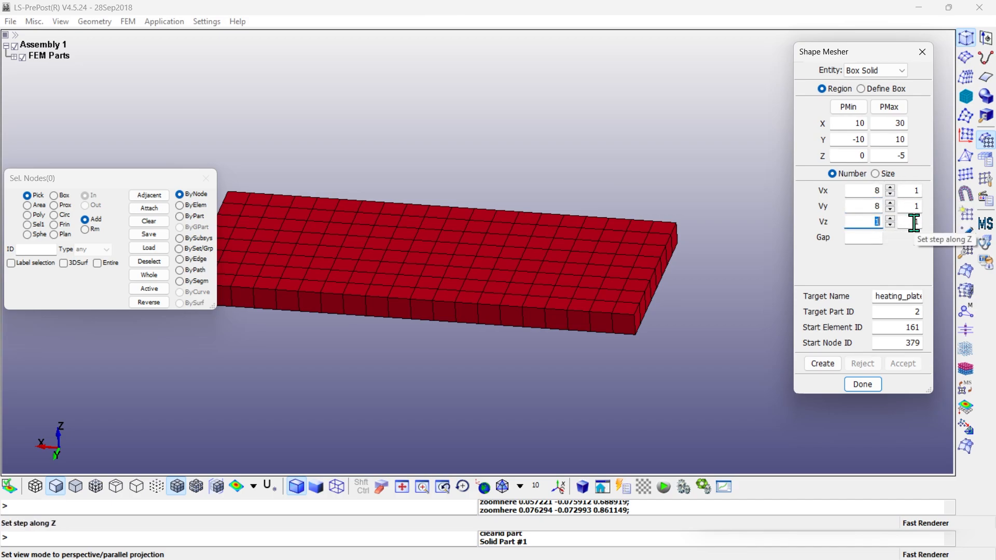
Name the new target part cube_contact.
left_click(885, 299)
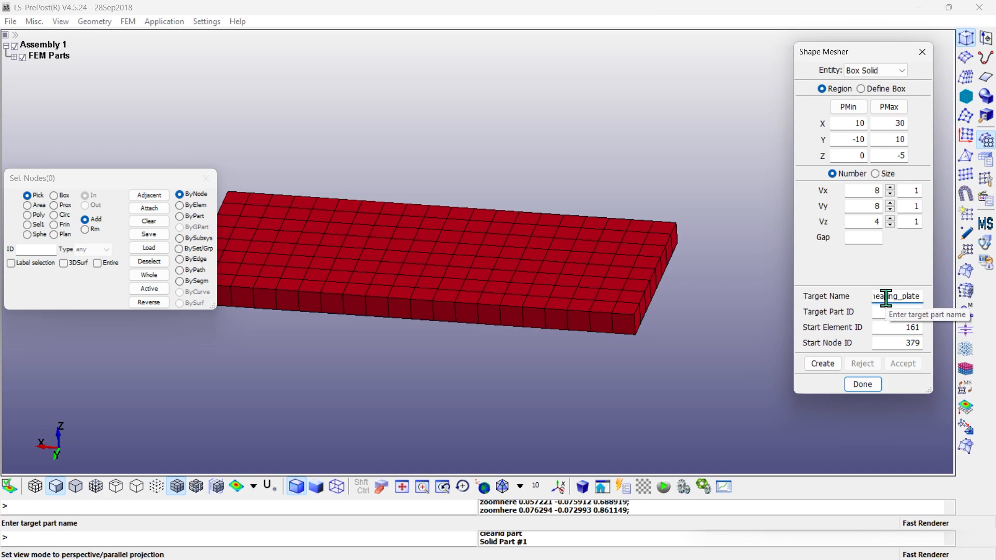
double_click(892, 298)
type("cube_contact")
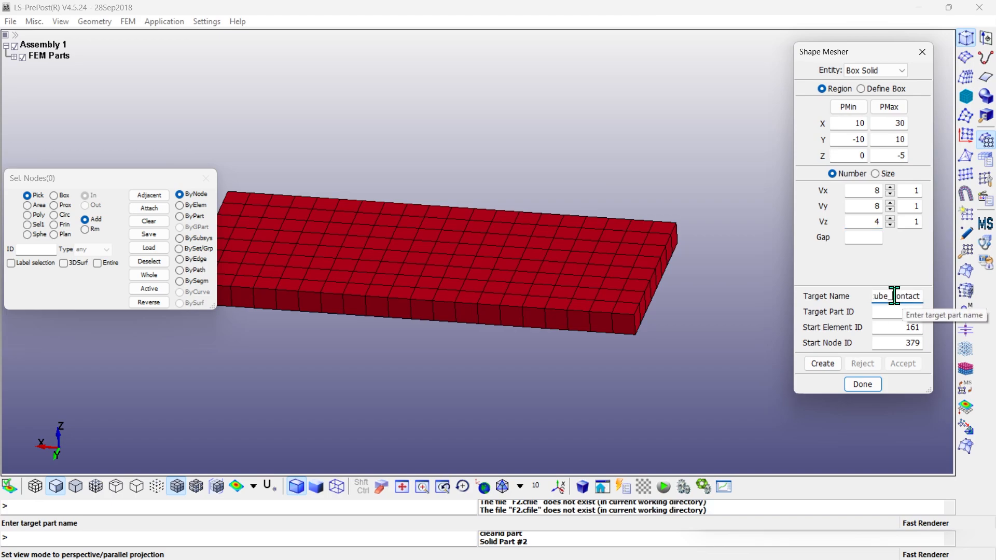
key("Left")
key("Left")
key("Left")
key("Left")
key("Left")
key("Left")
key("Left")
key("Left")
key("Left")
key("Left")
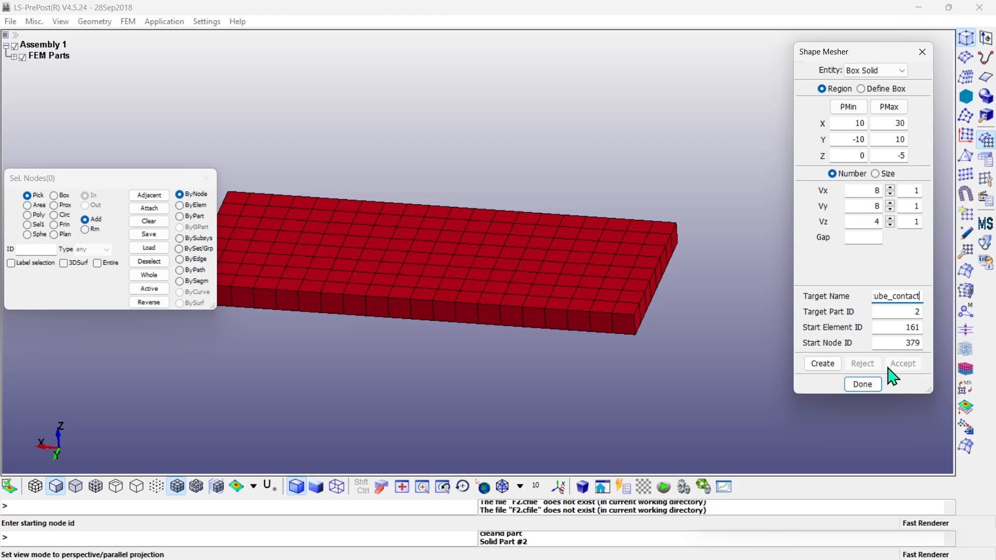
Generate the cube_contact mesh, reject it to set the maximum Z to 10, and regenerate and accept it.
left_click(824, 362)
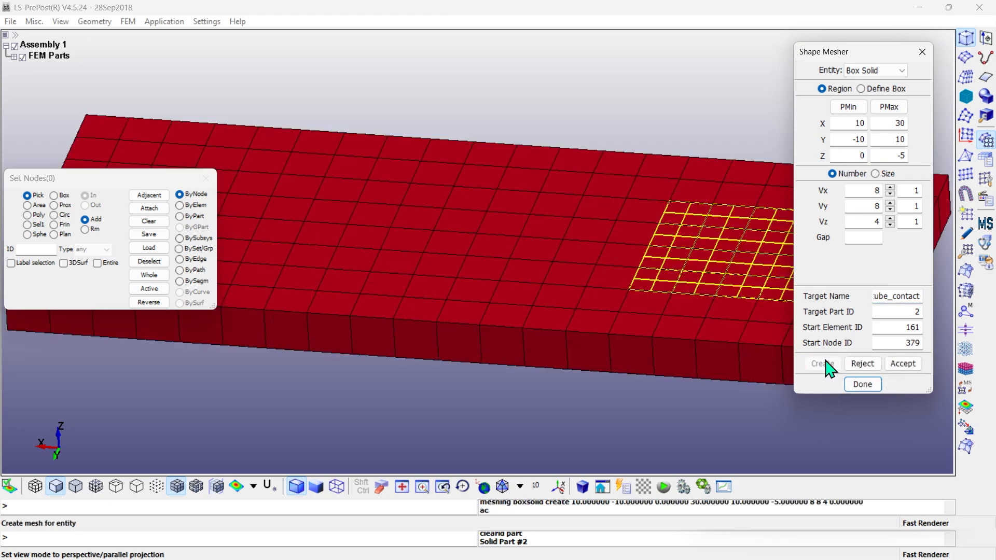
double_click(900, 155)
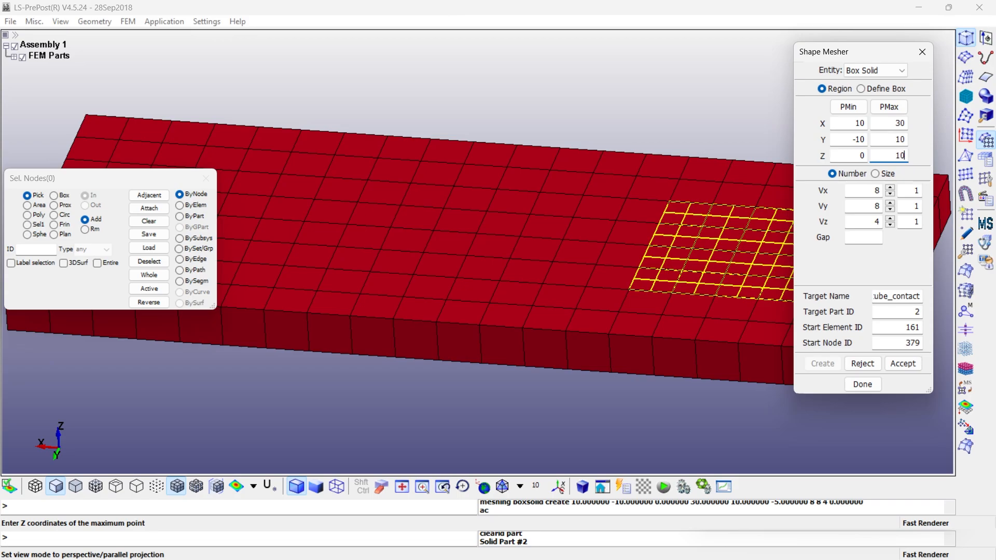
type("10")
left_click(863, 363)
left_click(822, 364)
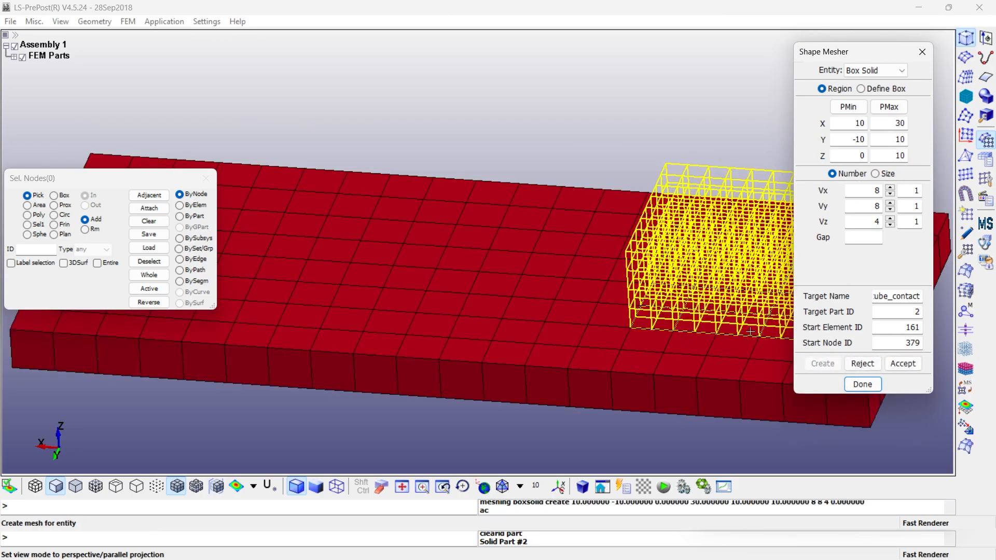
left_click_drag(750, 331, 707, 303, "shift")
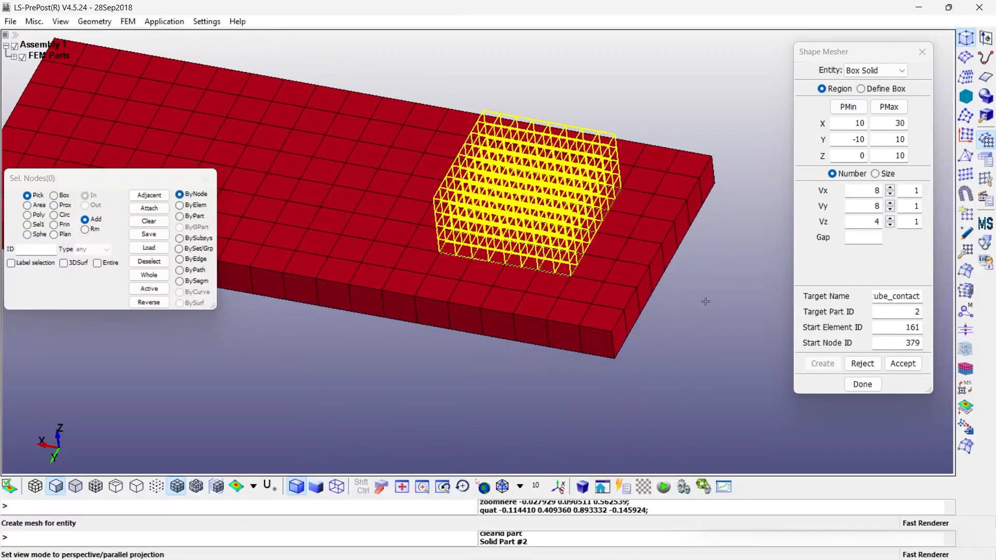
left_click(904, 364)
left_click_drag(568, 290, 581, 259, "shift")
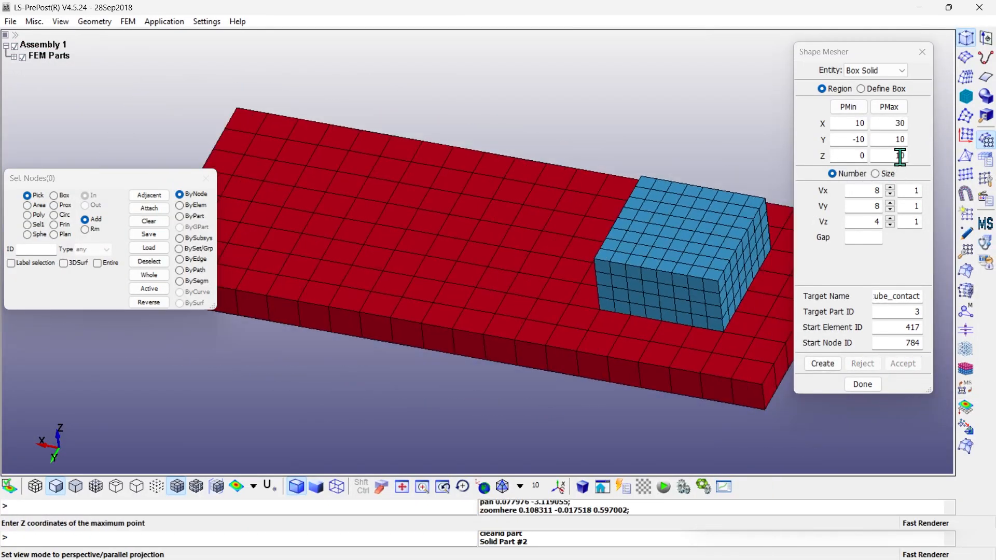
Set the next box's X range to 40 to 60 and name its target part cube_close.
left_click(851, 123)
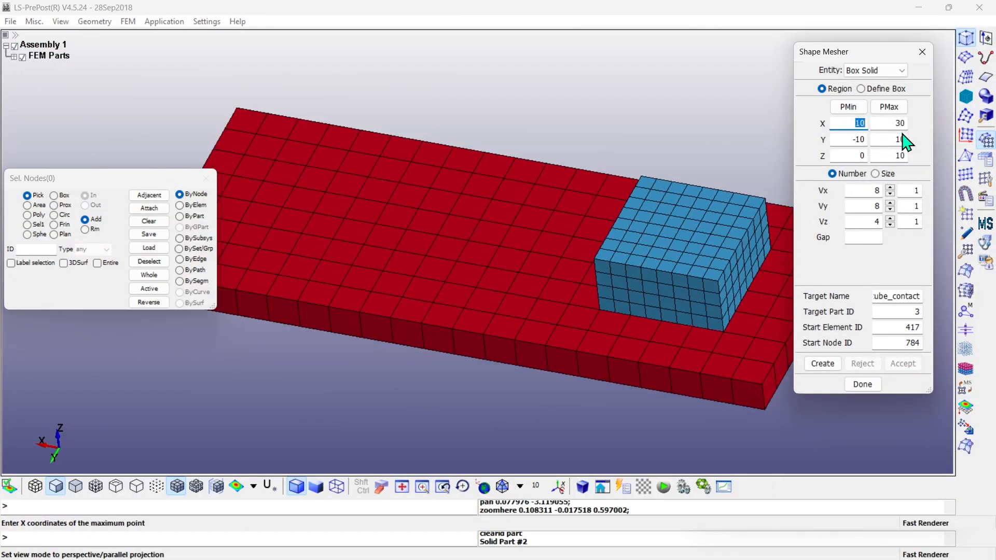
left_click(882, 123)
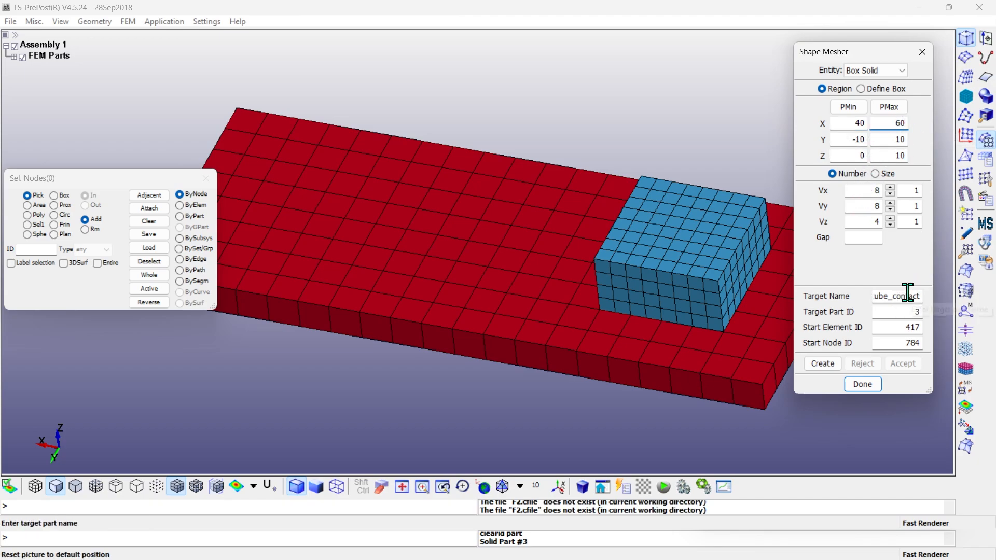
left_click(911, 295)
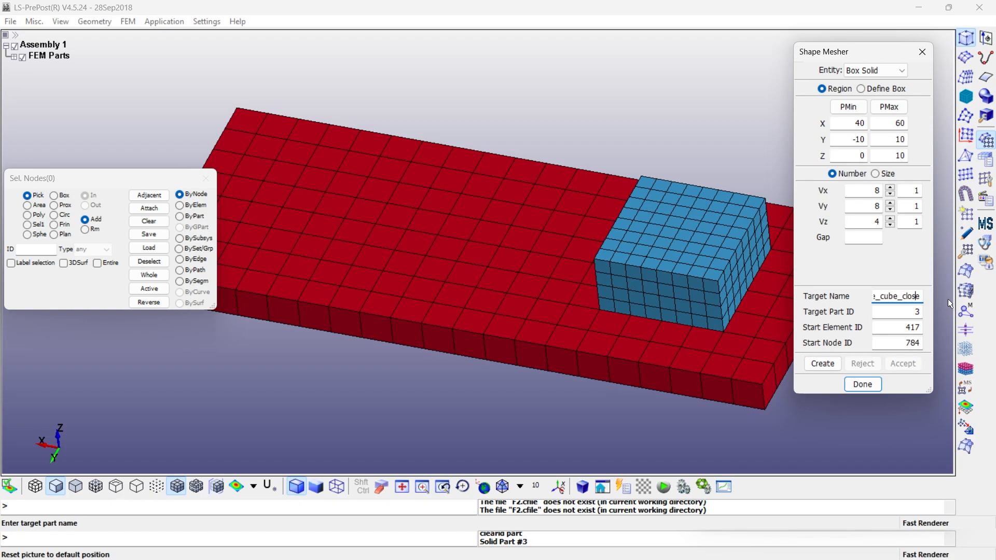
key("Left")
key("Left")
key("Left")
key("Left")
key("BackSpace")
key("BackSpace")
key("BackSpace")
key("BackSpace")
key("BackSpace")
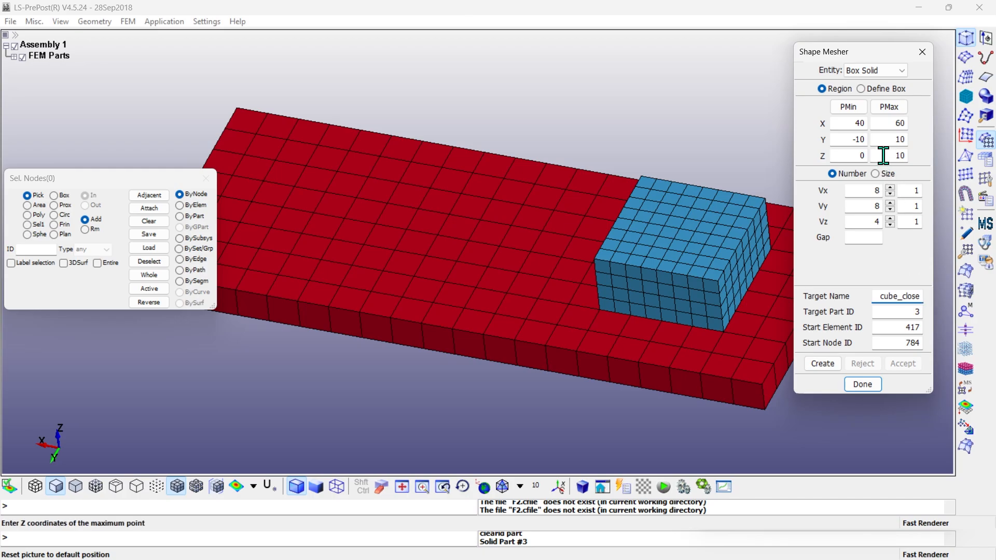
Set the cube_close box's Z range to 1 to 11, and create and accept its mesh.
left_click(854, 156)
type("1")
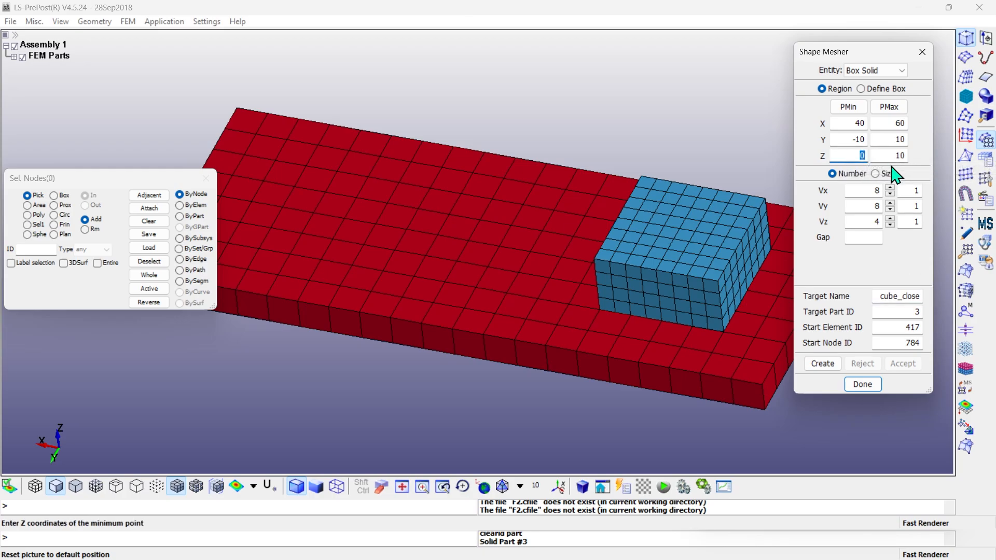
left_click(888, 156)
type("11")
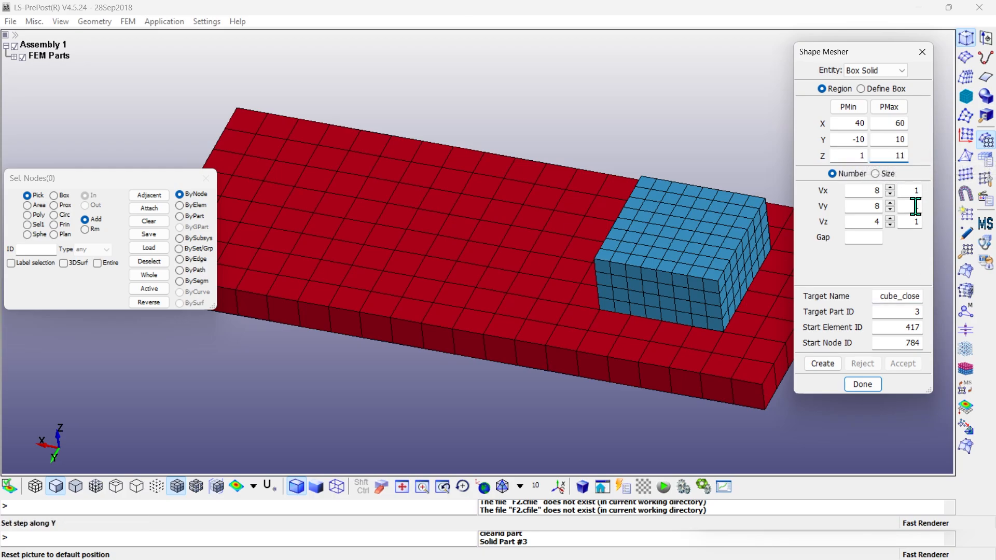
left_click(823, 363)
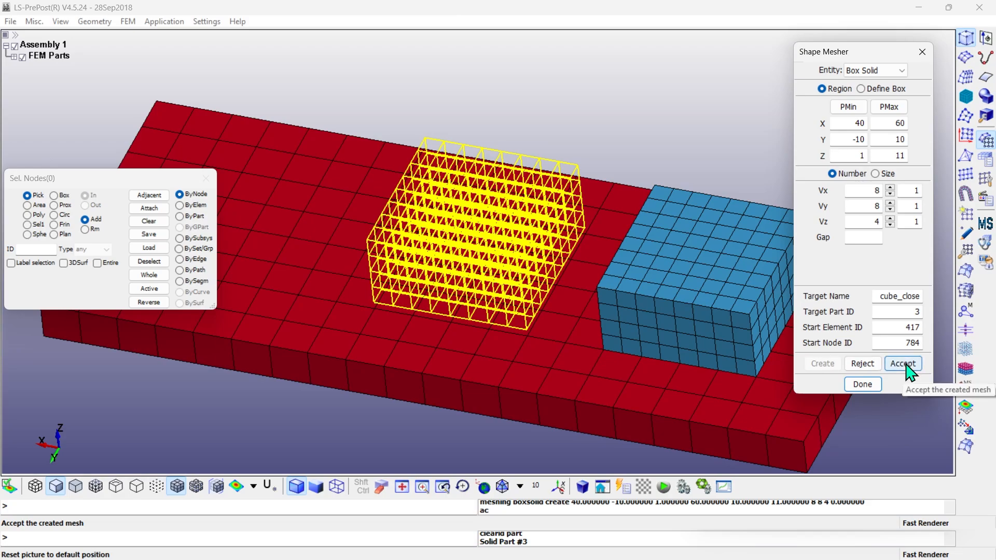
left_click(905, 364)
left_click_drag(478, 318, 490, 294)
Set the third box's X range to 70 to 90 and name its target part cube_far.
double_click(830, 125)
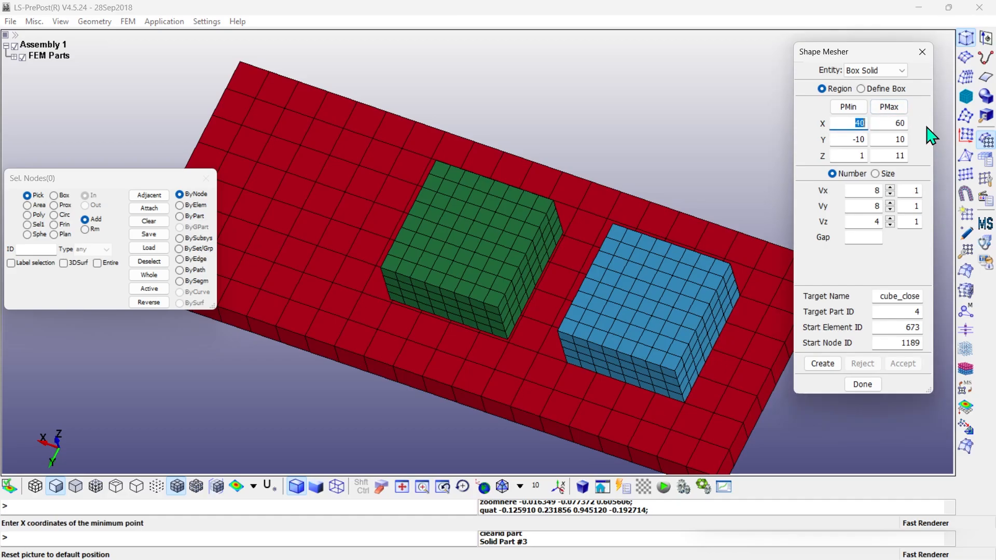
type("70")
key("Tab")
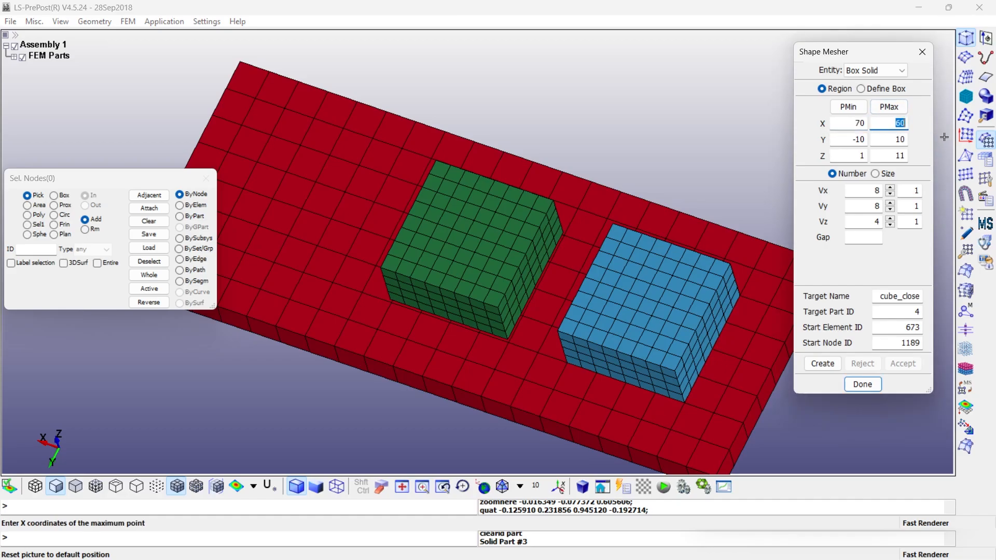
left_click(906, 296)
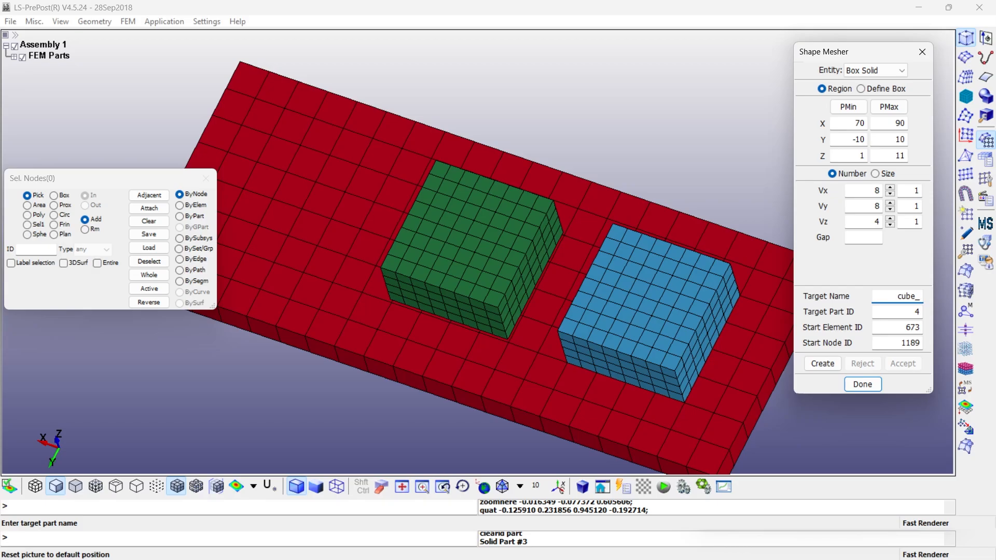
Set the cube_far box's Z range to 3 to 13, and create and accept its mesh.
double_click(862, 155)
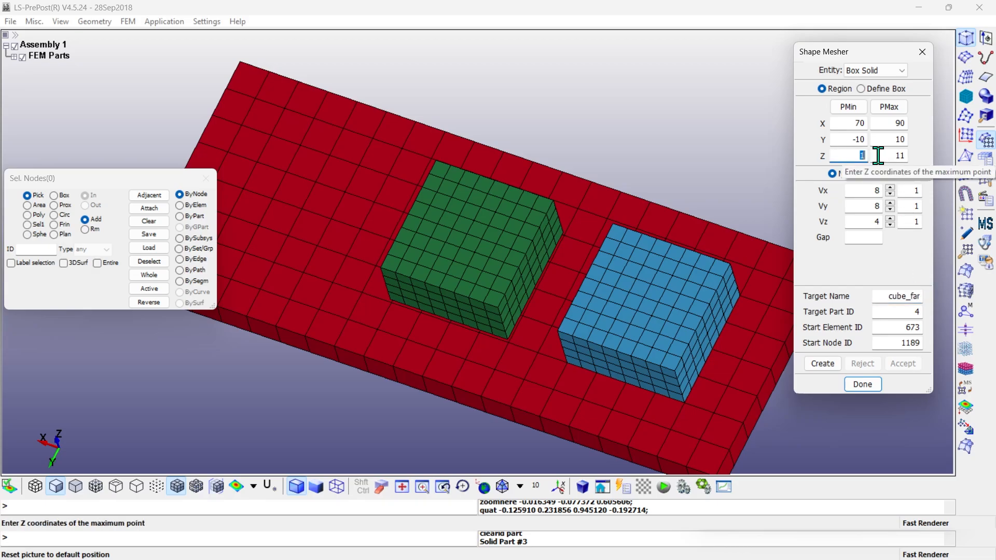
key("Tab")
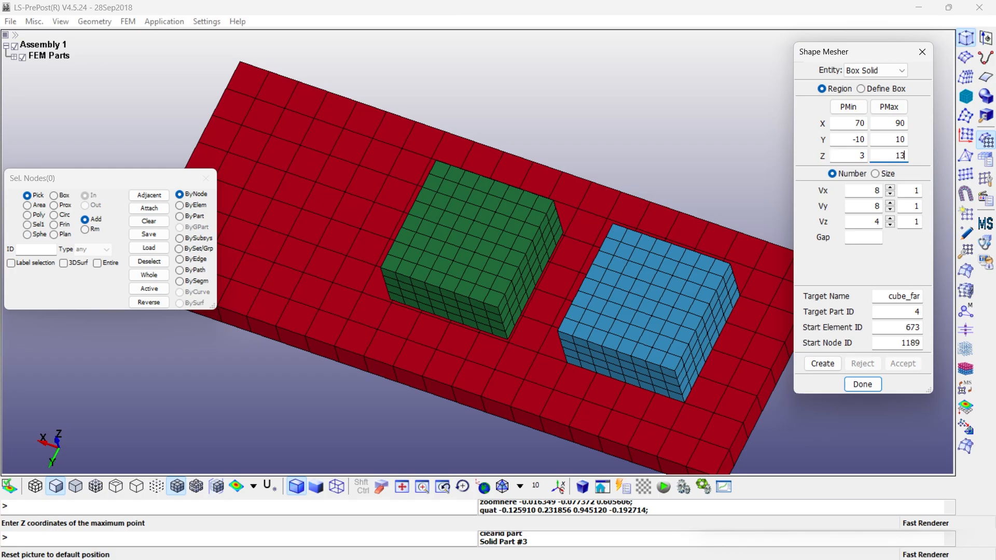
type("13")
left_click(825, 363)
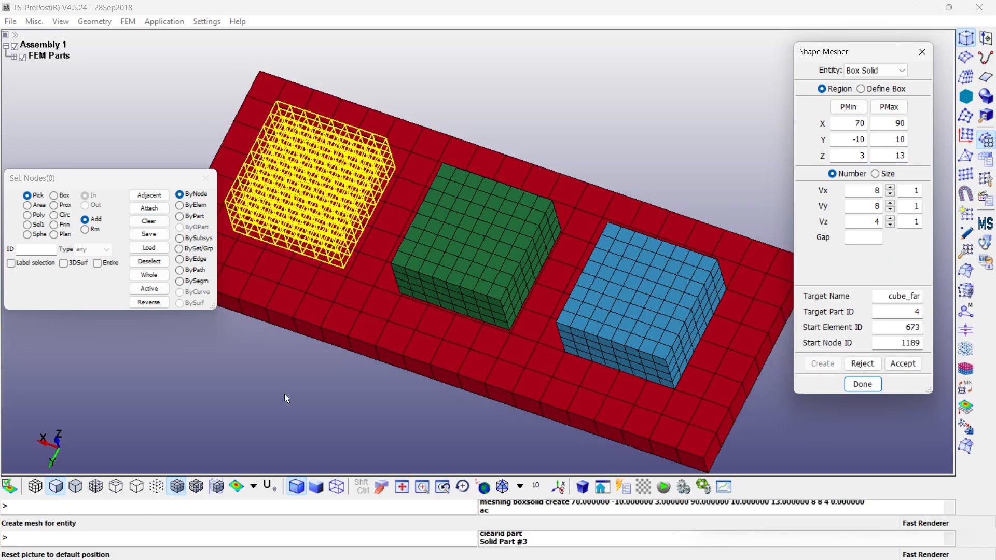
left_click_drag(284, 399, 421, 302, "shift")
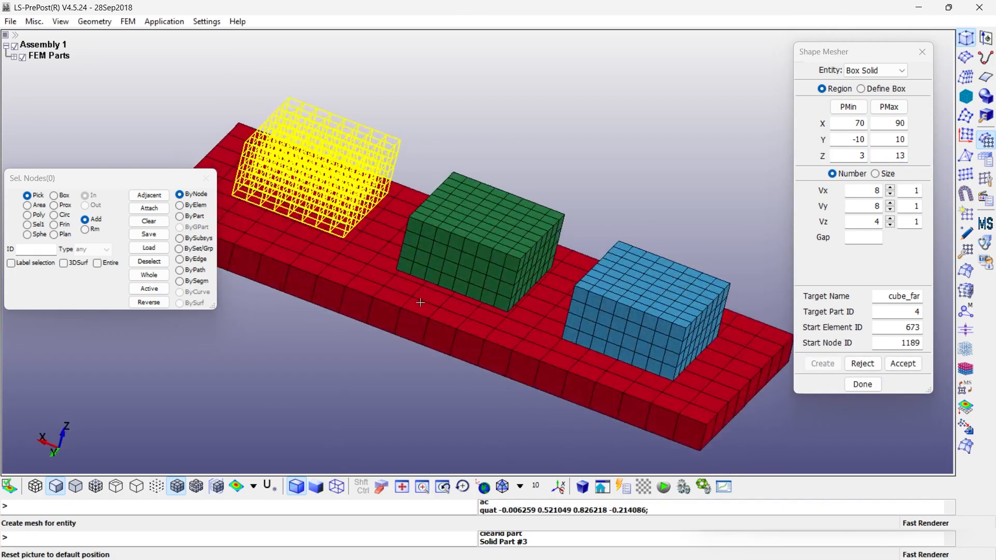
left_click(903, 363)
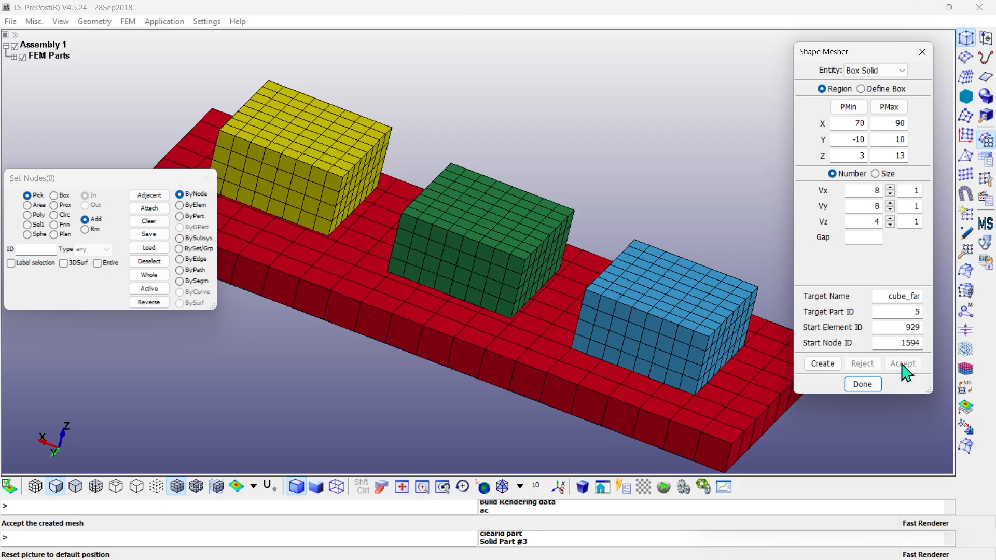
Finish shape meshing and expand the FEM Parts tree to check the plate and the three cubes.
left_click(863, 385)
left_click_drag(462, 411, 415, 327, "shift")
left_click(14, 56)
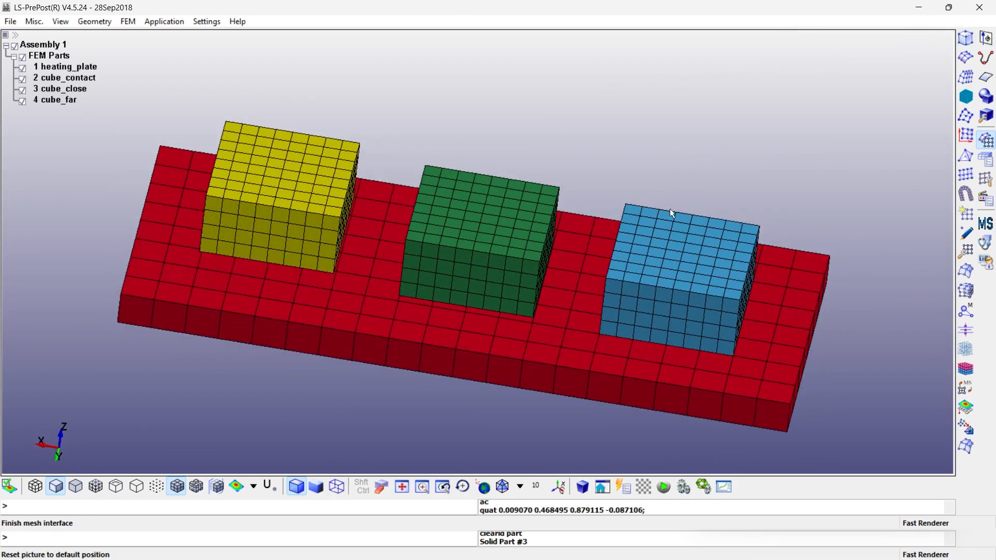
left_click_drag(670, 209, 426, 259, "shift")
key("F2")
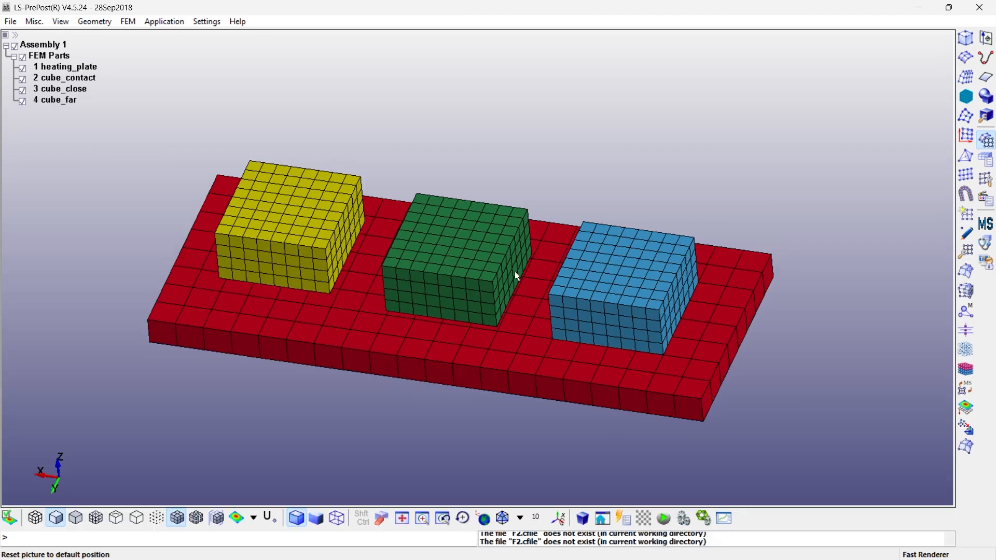
Open the Keyword Manager and list all available keywords instead of only those in the model.
left_click(986, 159)
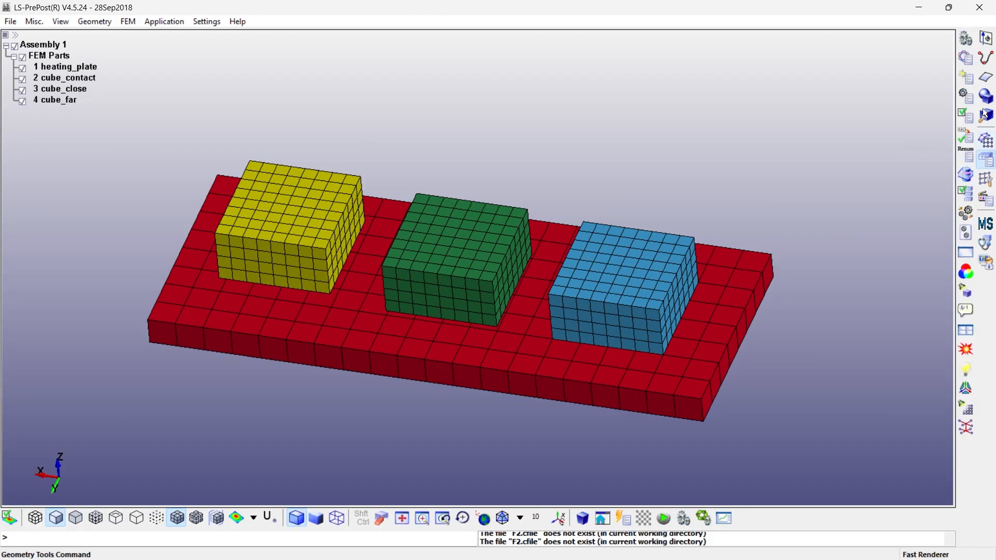
left_click(963, 58)
left_click_drag(831, 137, 807, 89)
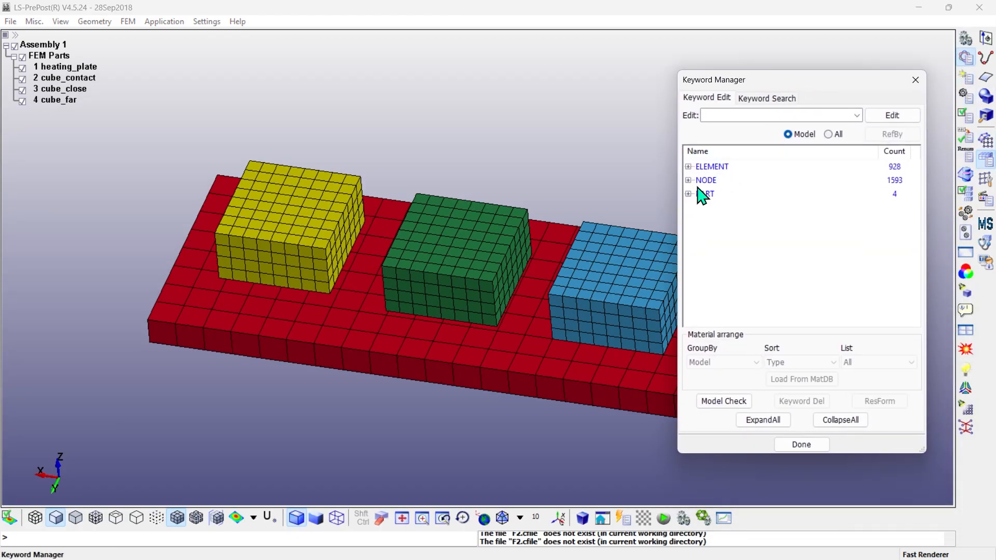
left_click(829, 134)
Open the input form for the T01 THERMAL_ISOTROPIC keyword in the MAT group.
scroll(754, 224, "down", 3)
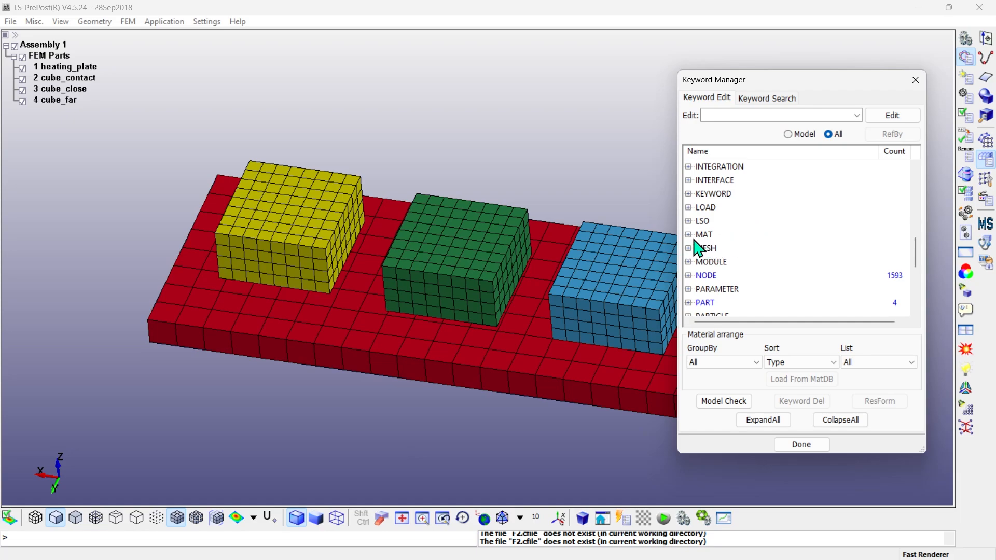
left_click(689, 234)
scroll(752, 244, "down", 3)
left_click_drag(916, 187, 915, 291)
scroll(814, 273, "down", 2)
left_click(756, 249)
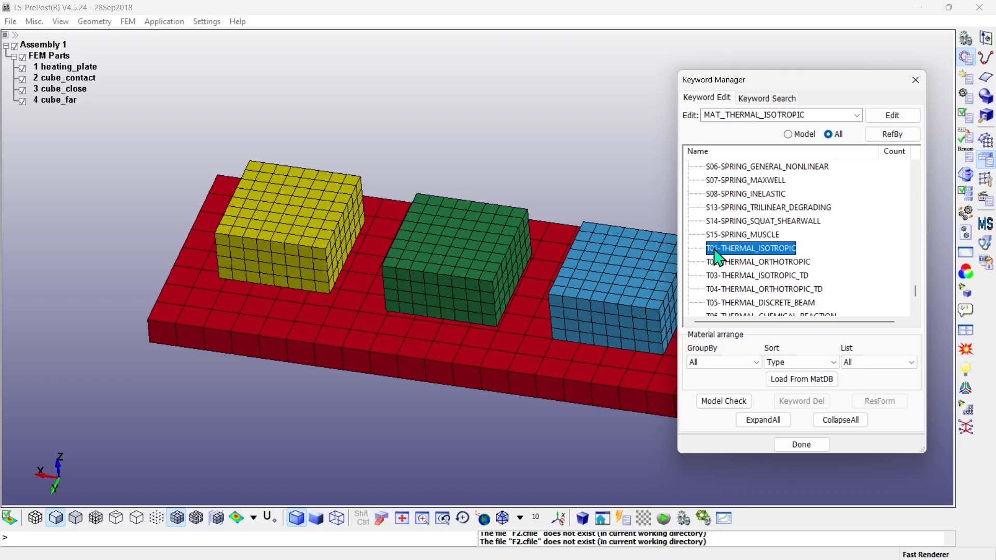
double_click(756, 250)
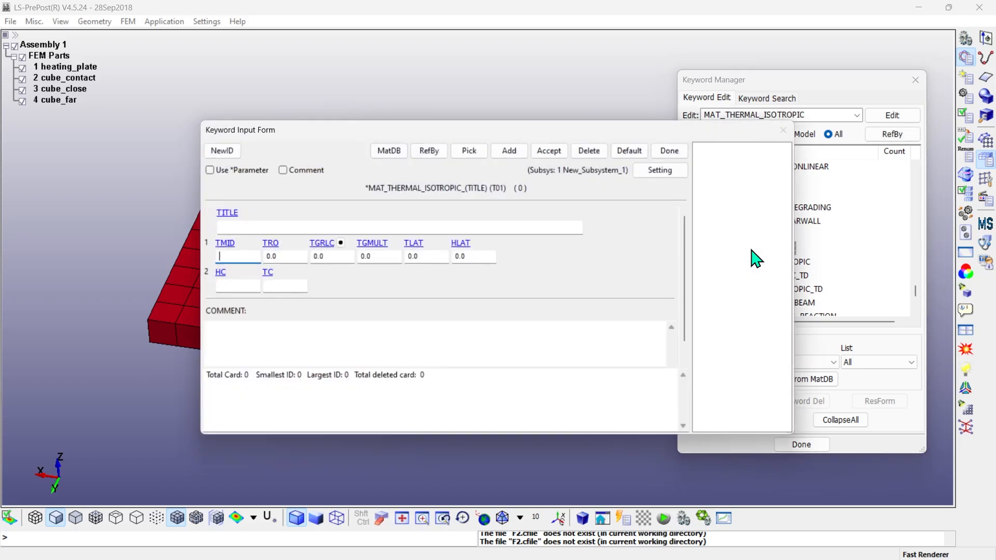
Create thermal material 1 with density 7.13e-9, heat capacity 3.88e8 and thermal conductivity 110.
left_click(222, 151)
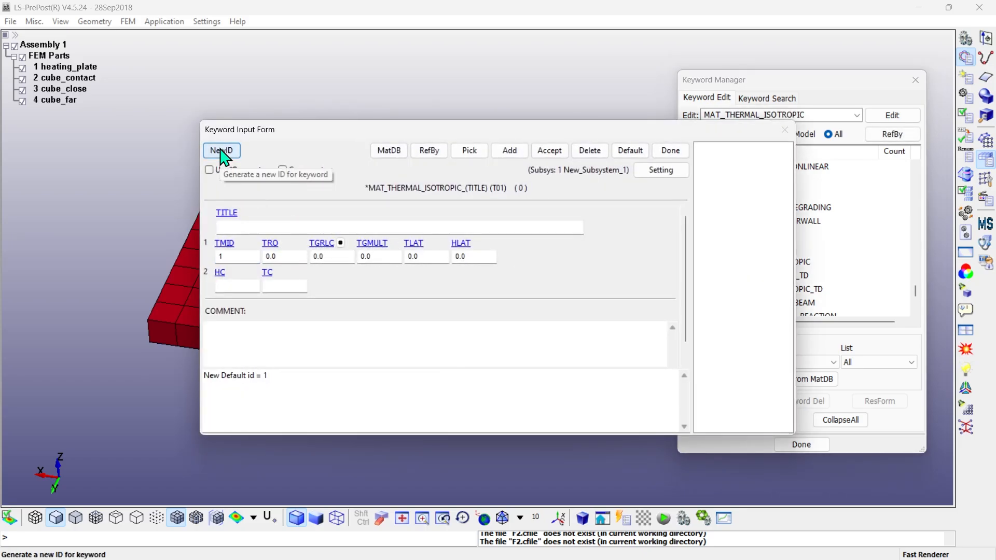
left_click(275, 256)
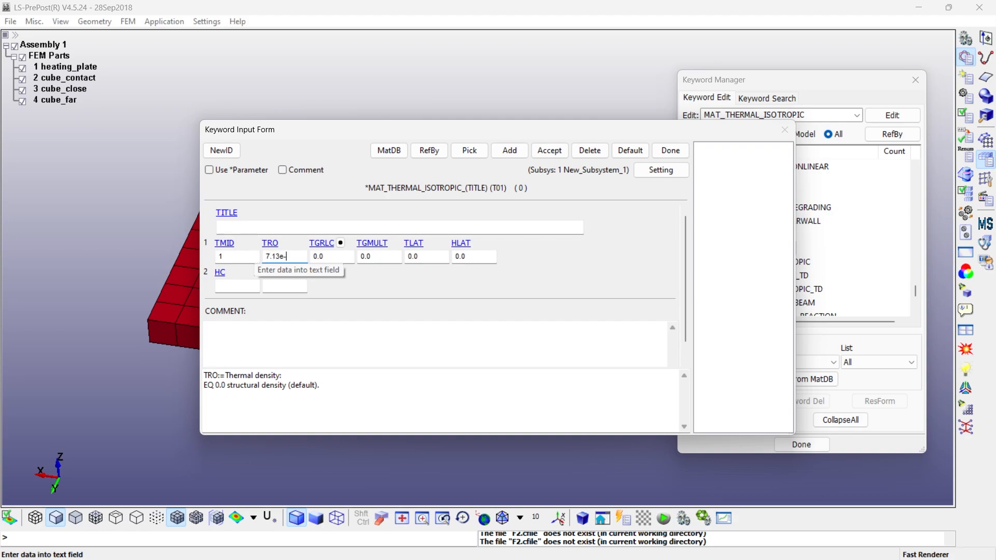
type("7.13e-9")
left_click(229, 287)
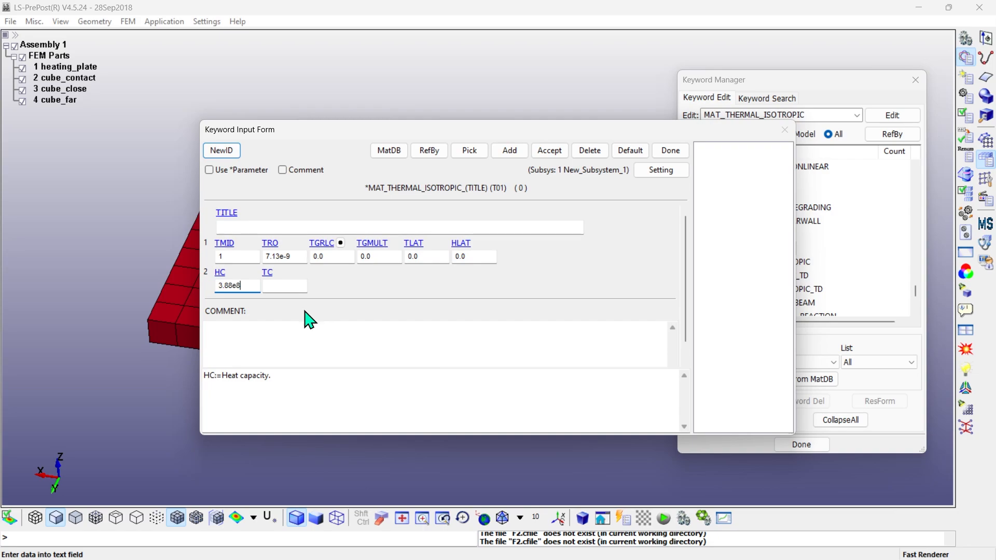
left_click(283, 286)
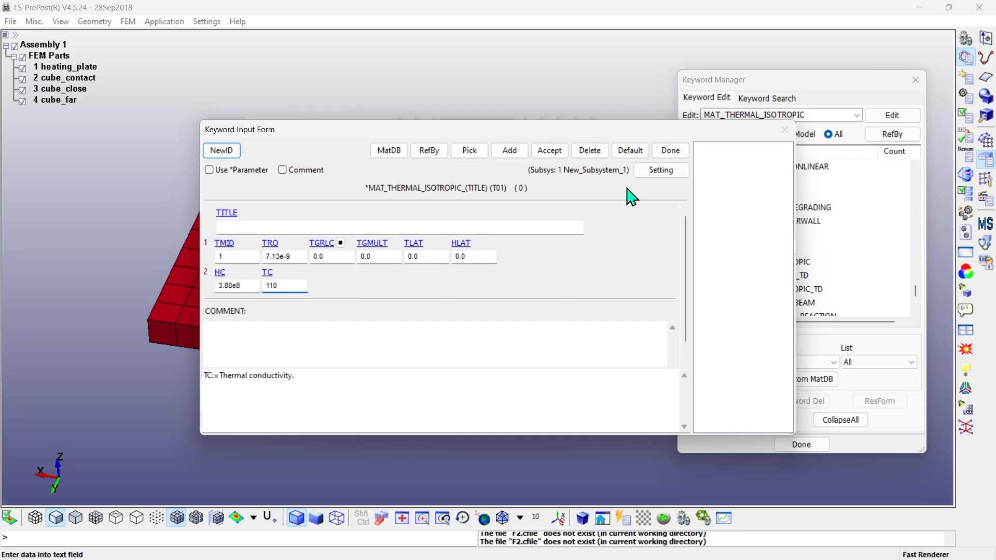
left_click(548, 152)
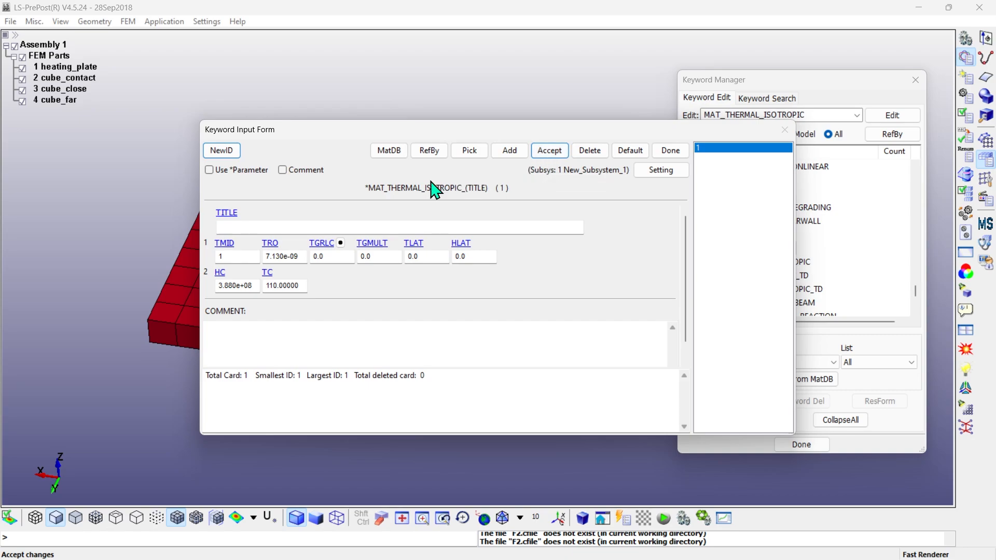
Create thermal material 2 with density 7.85e-9, heat capacity 4.6e8 and thermal conductivity 40, and close the form.
left_click(224, 151)
left_click(275, 257)
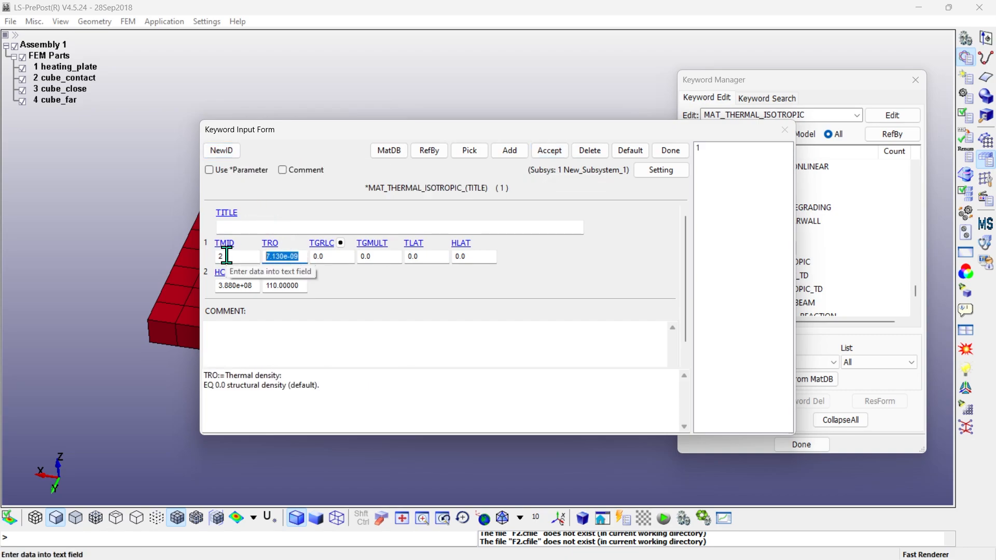
type("7.85")
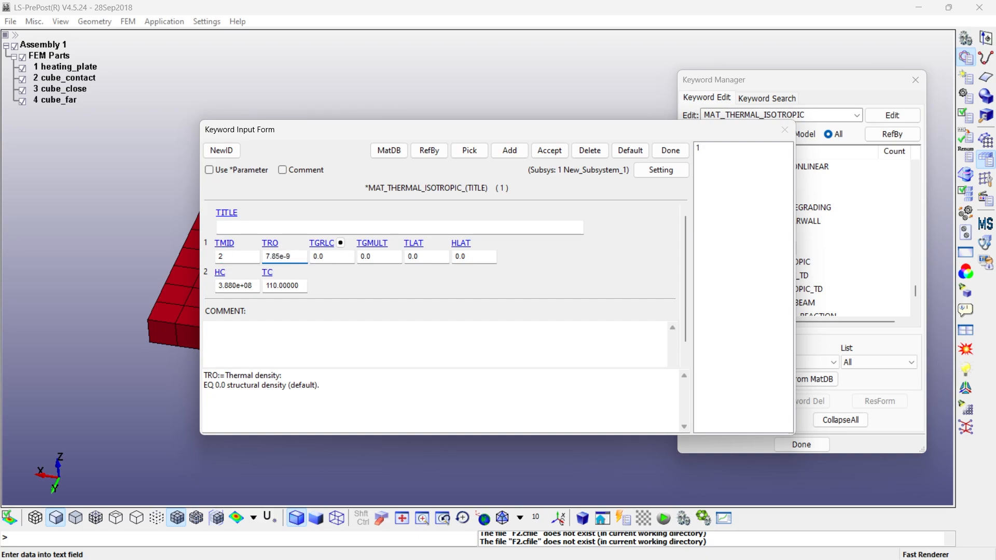
type("e-9")
left_click(249, 285)
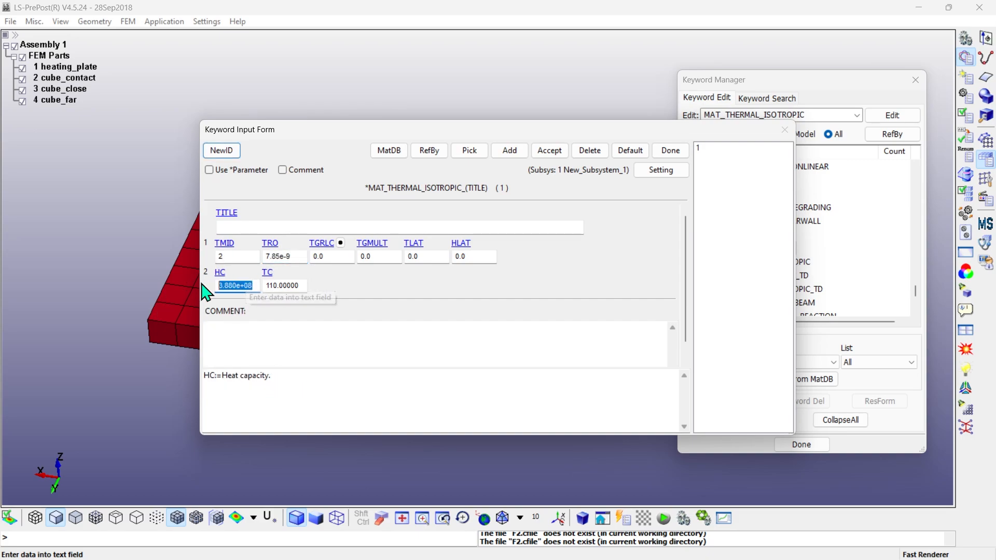
type("4.6e")
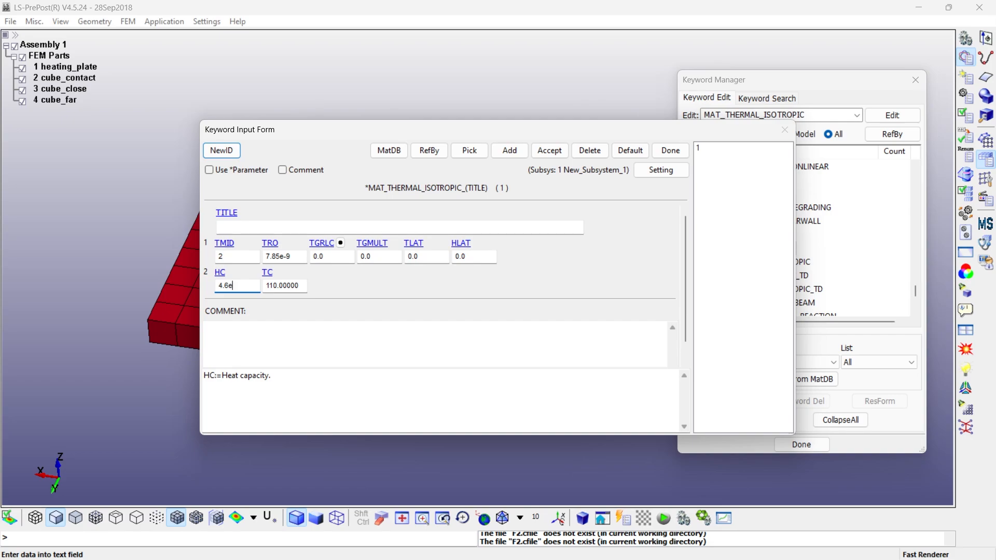
type("8")
left_click(298, 285)
type("40")
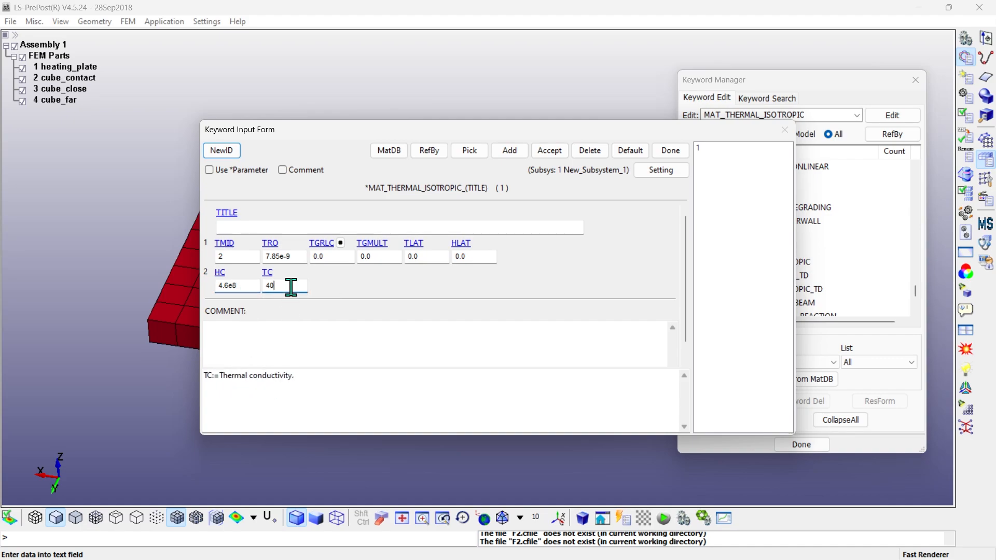
left_click(544, 155)
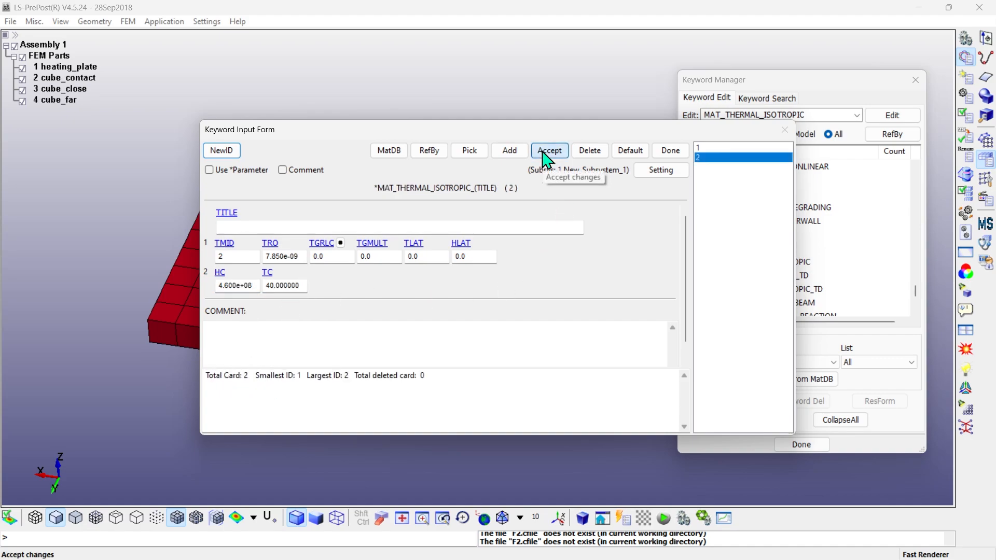
left_click(670, 150)
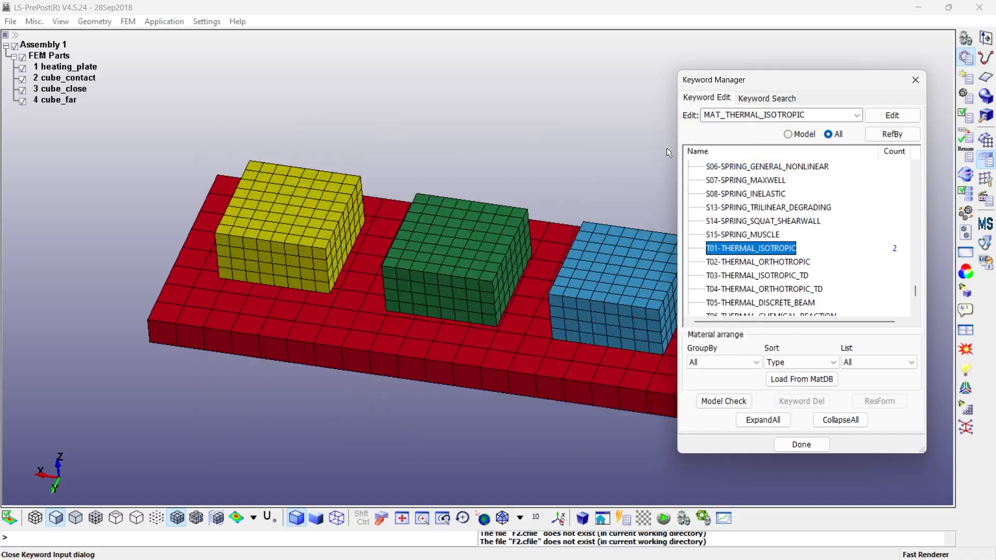
Collapse the keyword tree and open the input form for the SOLID keyword in the SECTION group.
left_click(835, 420)
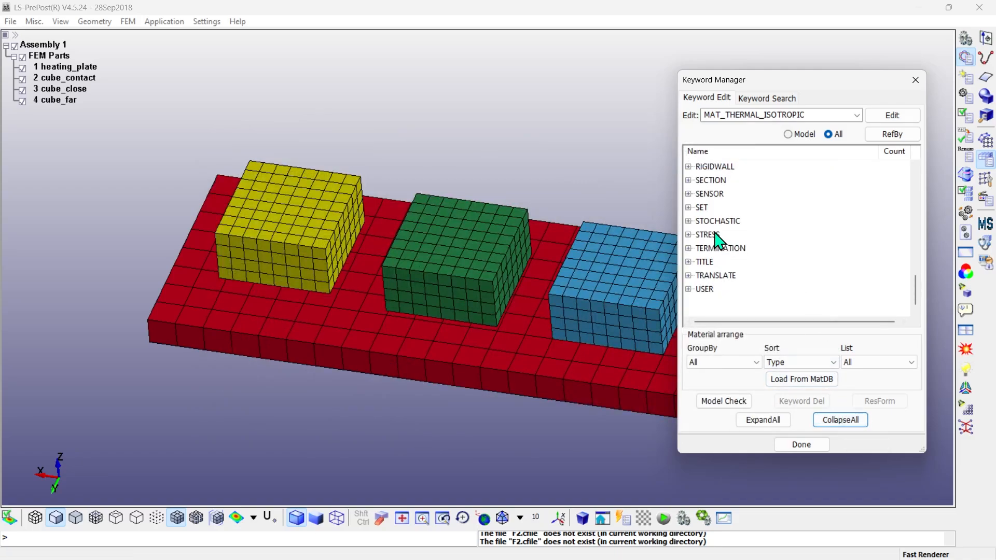
left_click(689, 180)
left_click(697, 180)
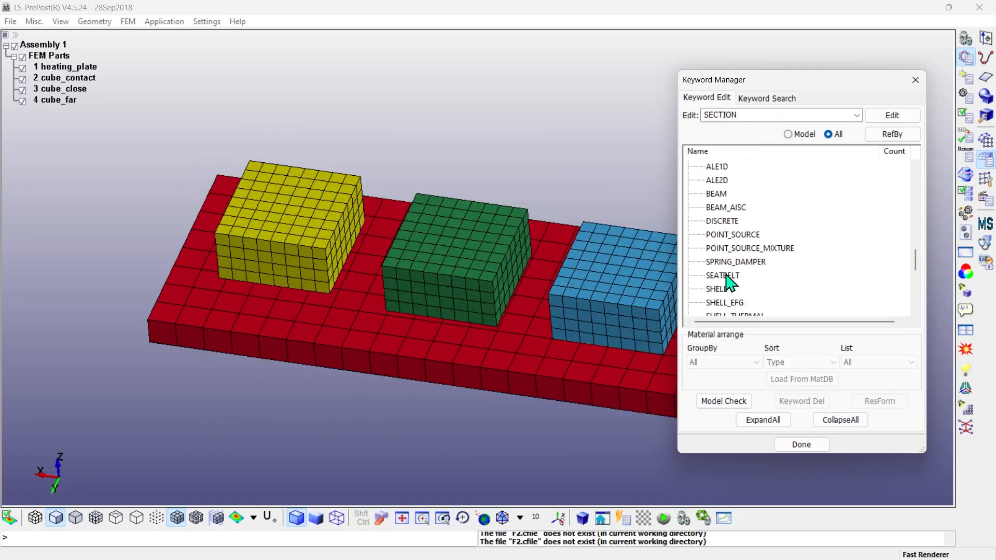
scroll(727, 280, "down", 2)
double_click(724, 261)
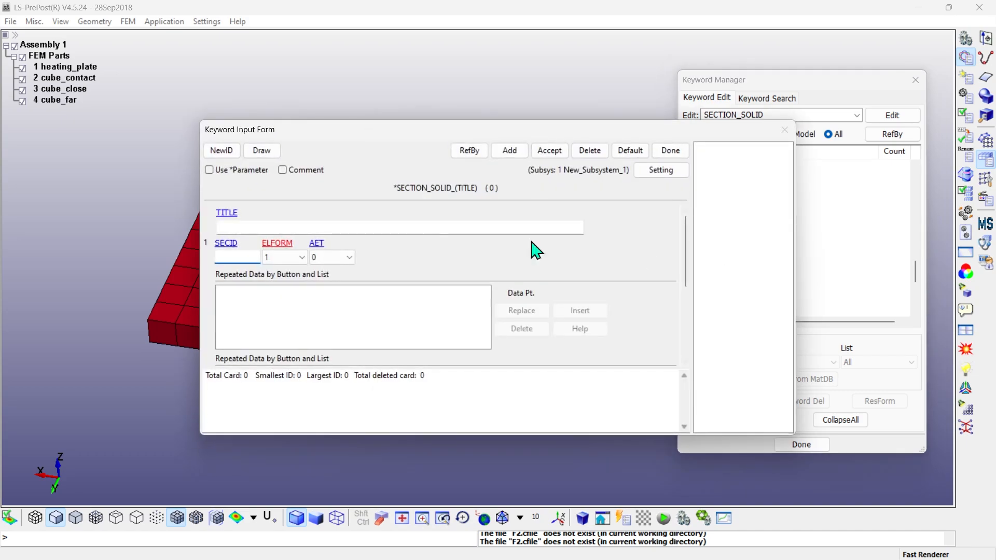
Create solid section 1 with element formulation -1, and close the form.
left_click(222, 151)
left_click(289, 258)
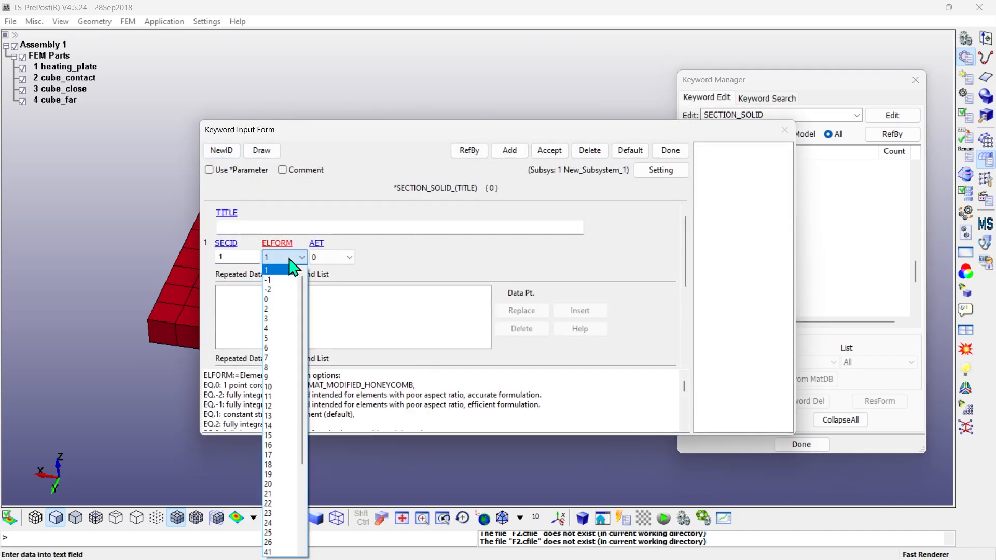
left_click(287, 280)
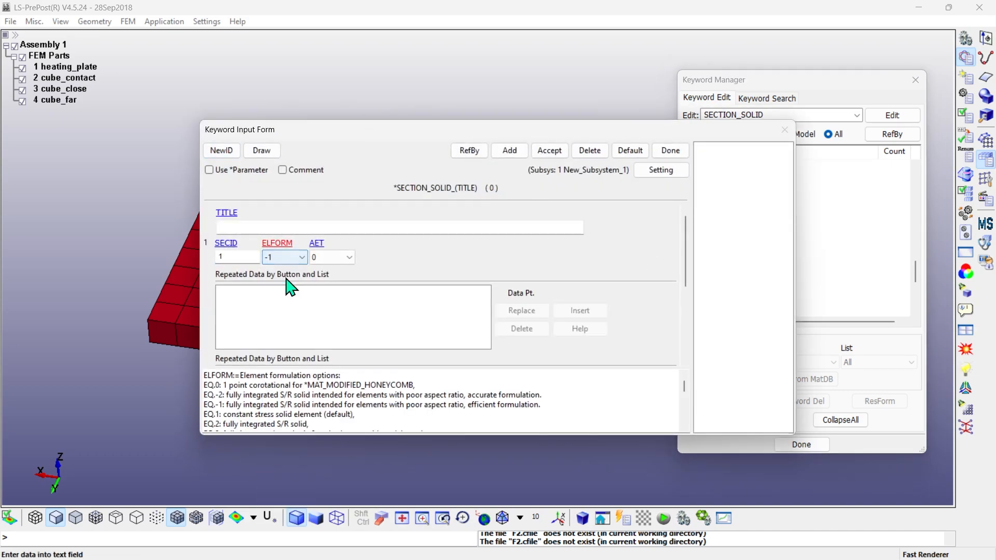
double_click(319, 406)
left_click_drag(546, 405, 195, 403)
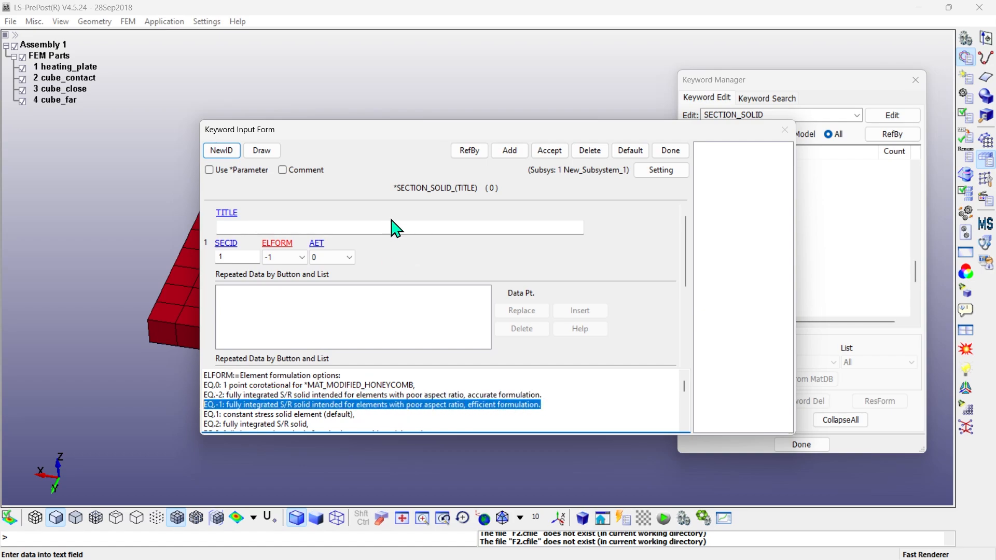
left_click(546, 151)
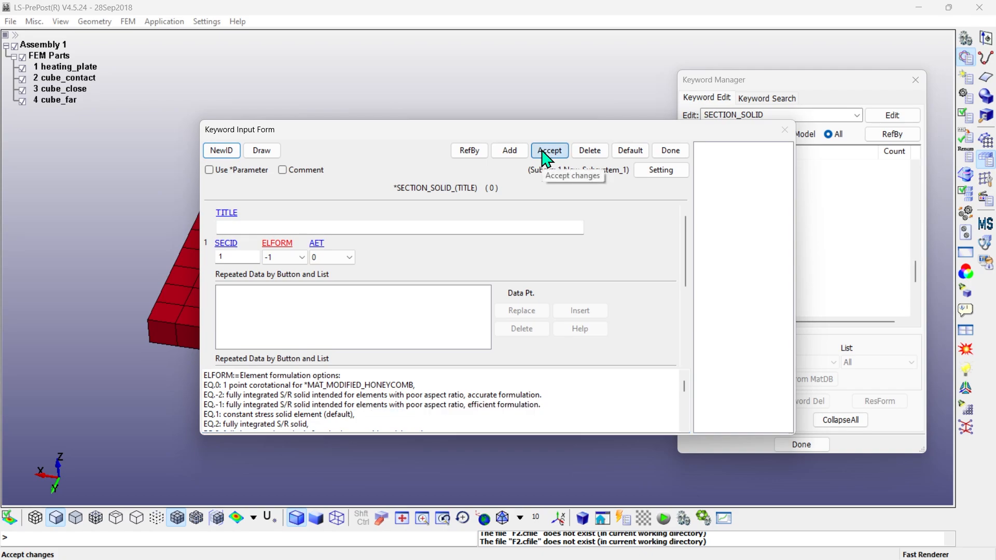
left_click(669, 155)
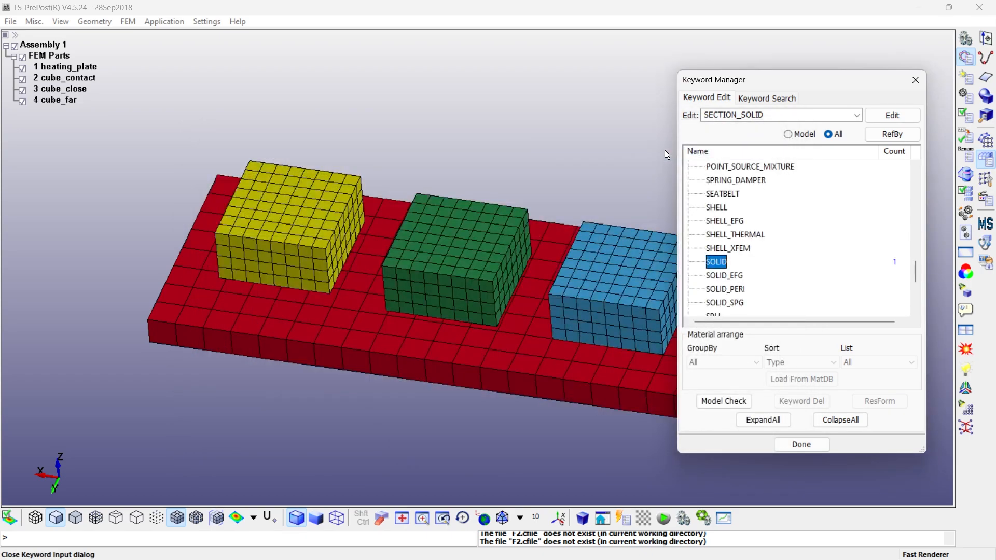
Collapse the keyword tree and open the input form for the TEMPERATURE_SET keyword in the INITIAL group.
left_click(840, 419)
scroll(916, 285, "up", 1)
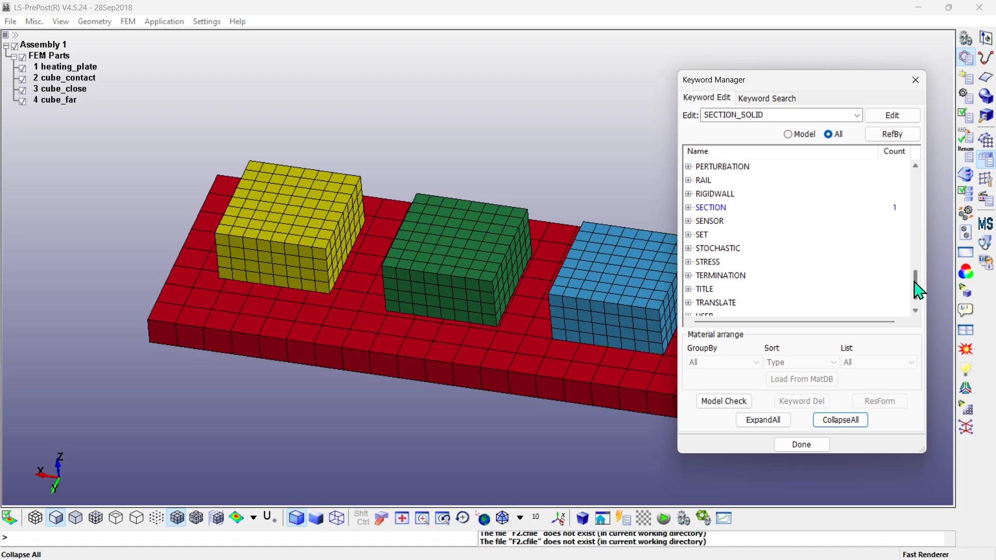
left_click_drag(914, 282, 914, 245)
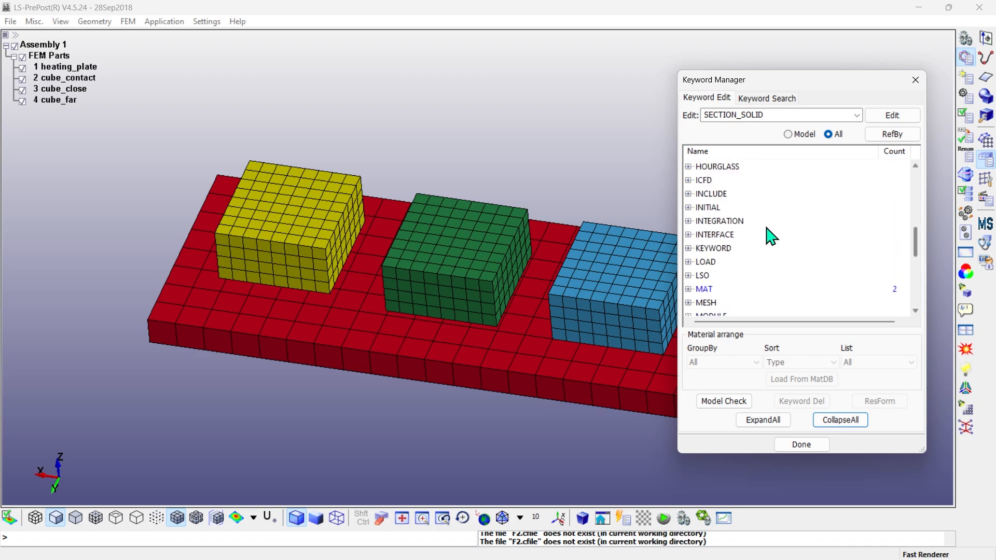
left_click(688, 207)
left_click_drag(914, 212, 916, 258)
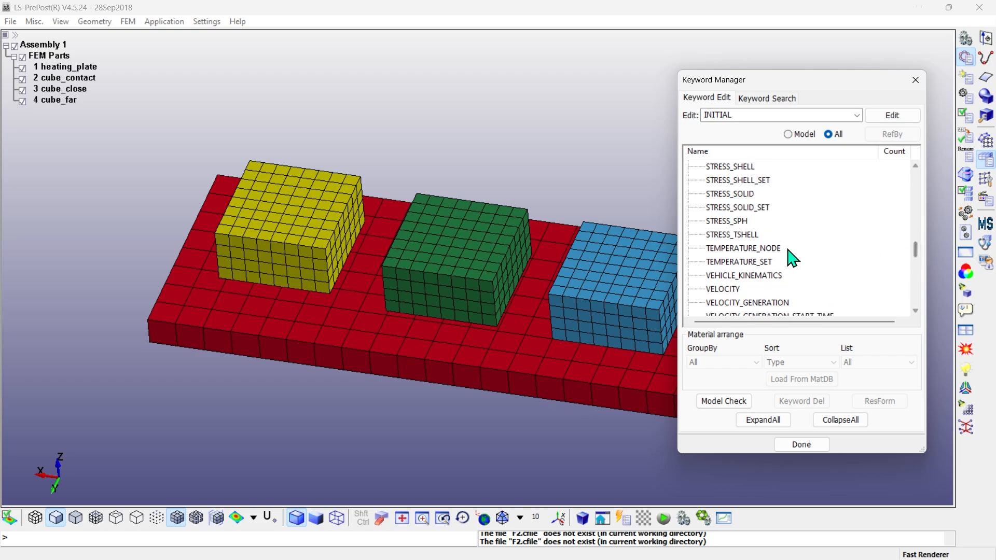
double_click(753, 261)
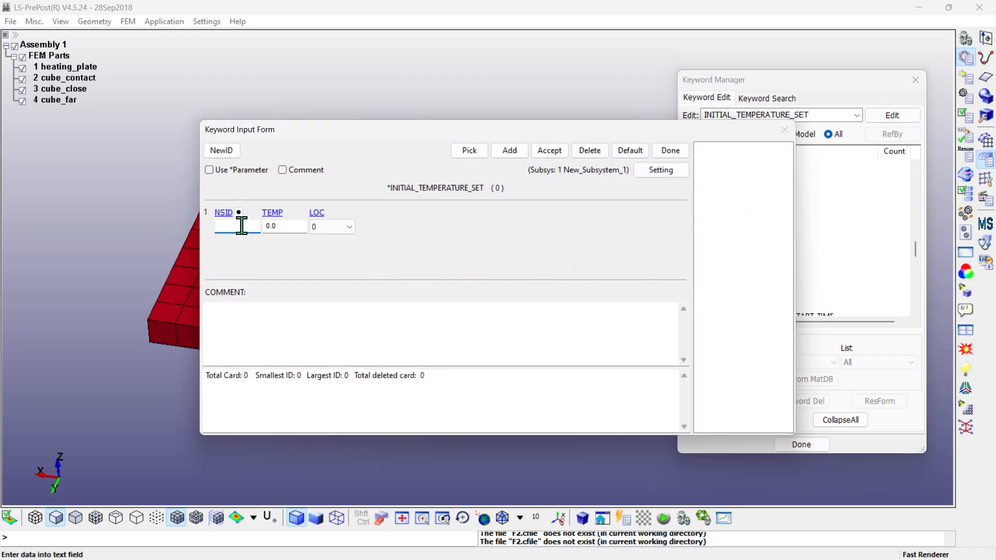
Assign an initial temperature of 293.15 to all nodes using node set ID 0, and close the form.
mouse_move(240, 224)
left_click_drag(310, 385, 196, 385)
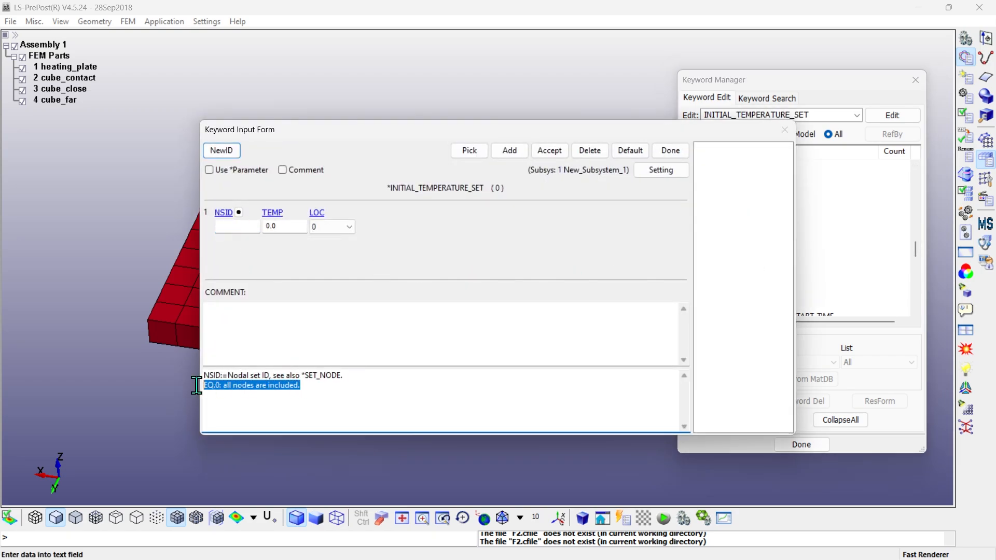
left_click(251, 228)
key("Tab")
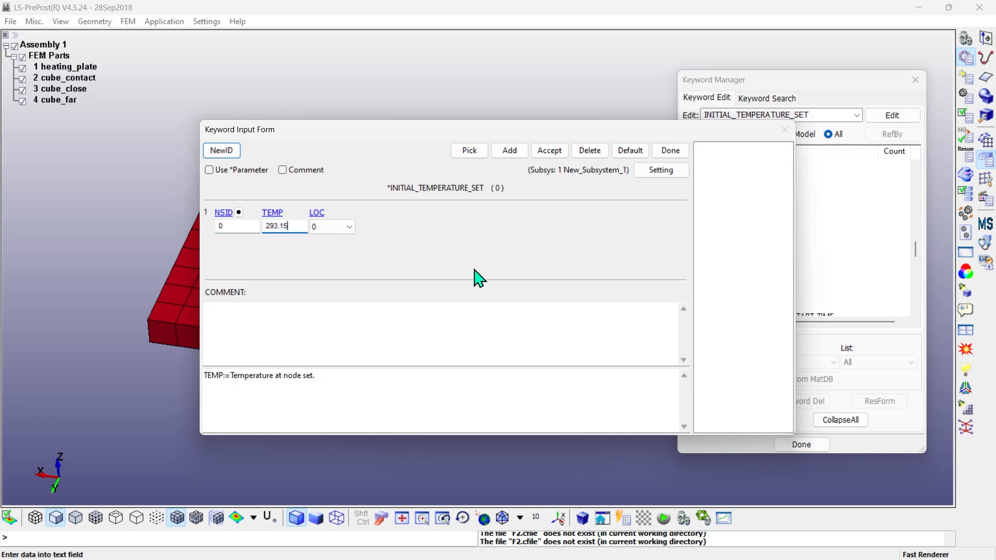
left_click(550, 151)
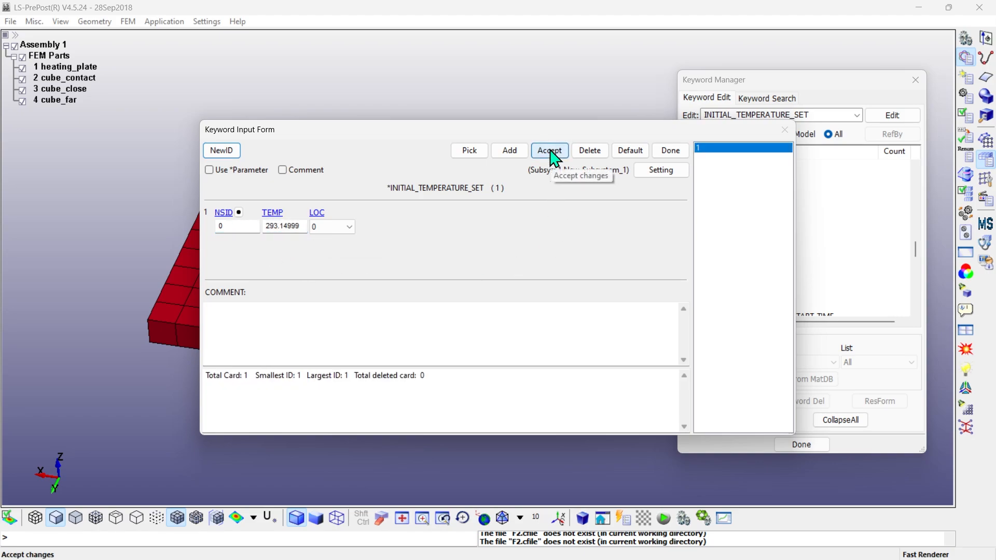
left_click(669, 152)
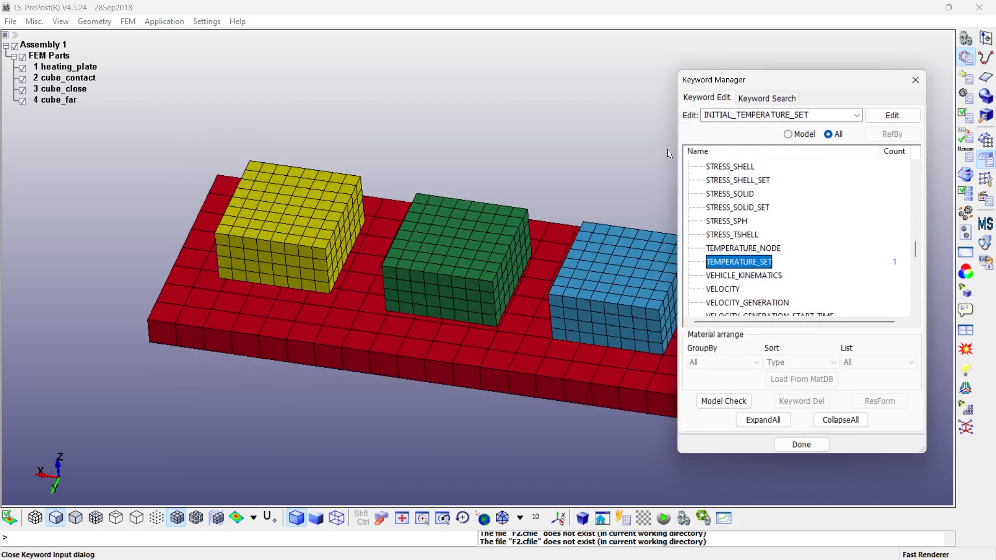
Collapse the keyword tree and open the input form for the CURVE keyword in the DEFINE group.
left_click(851, 421)
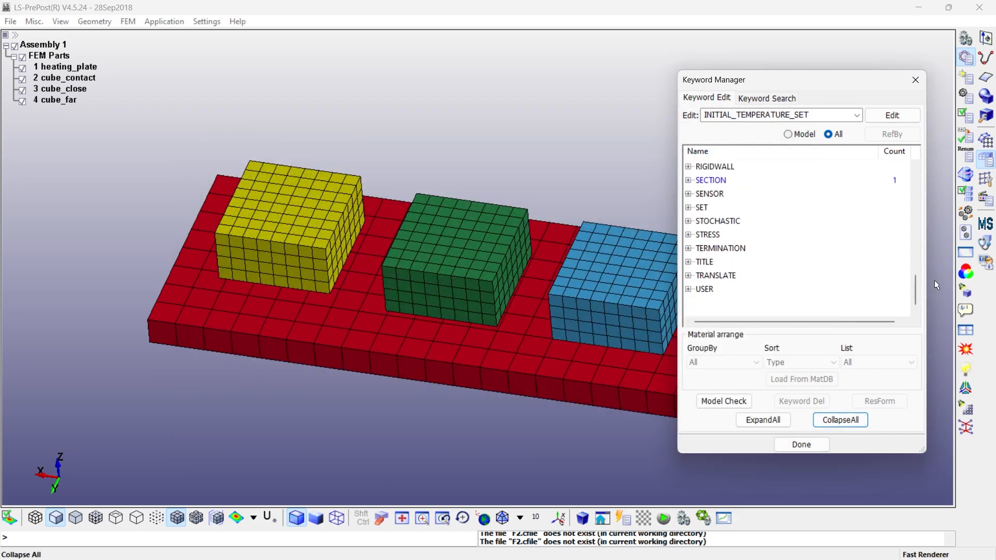
left_click_drag(919, 290, 914, 210)
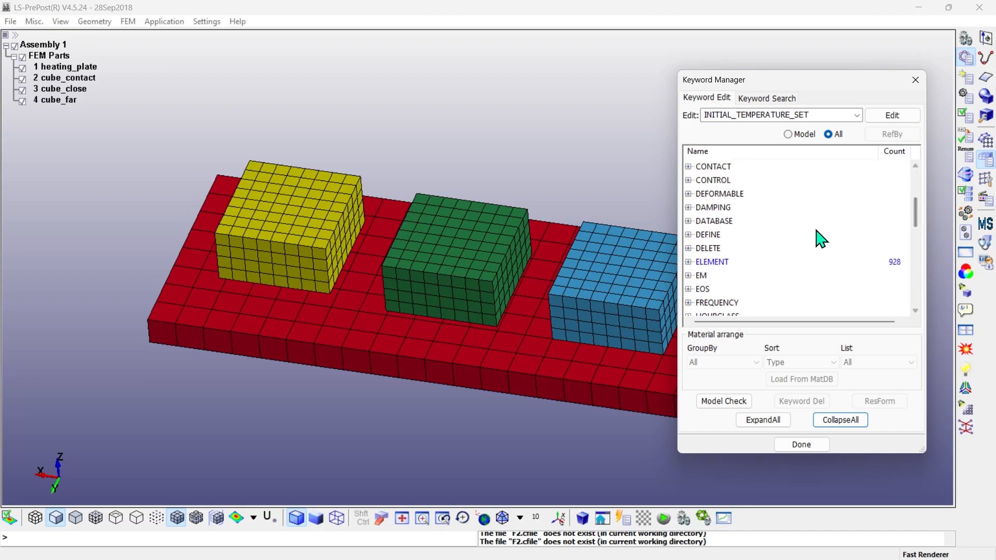
left_click(688, 235)
scroll(751, 250, "down", 8)
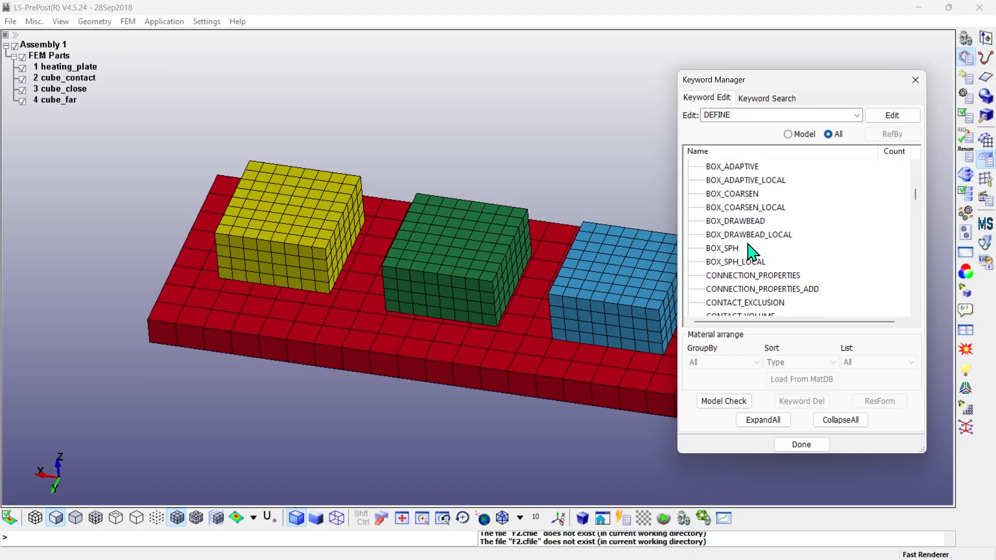
scroll(750, 257, "down", 2)
double_click(718, 249)
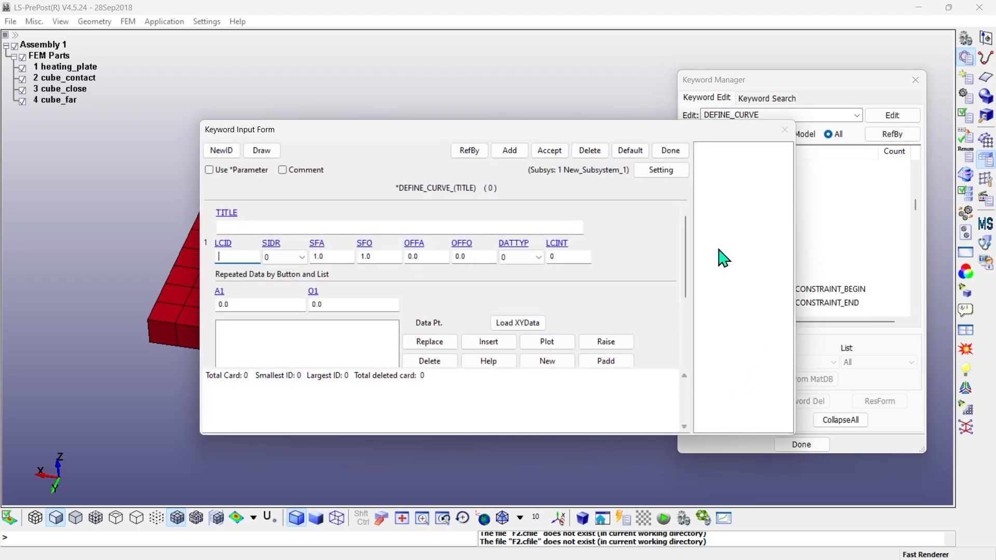
Give the new curve ID 1 and insert its data points (0, 0) and (1, 200).
left_click(220, 151)
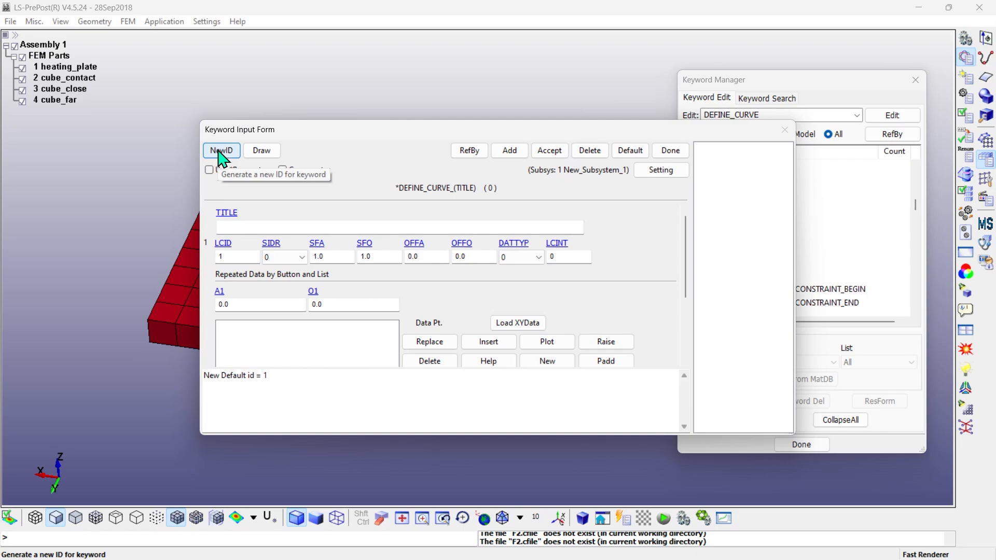
left_click(228, 305)
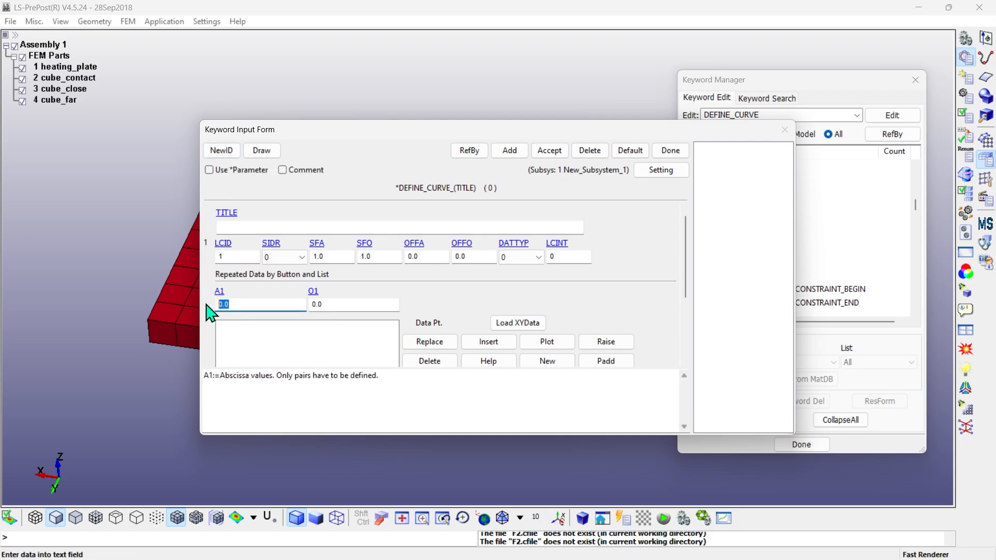
left_click(482, 344)
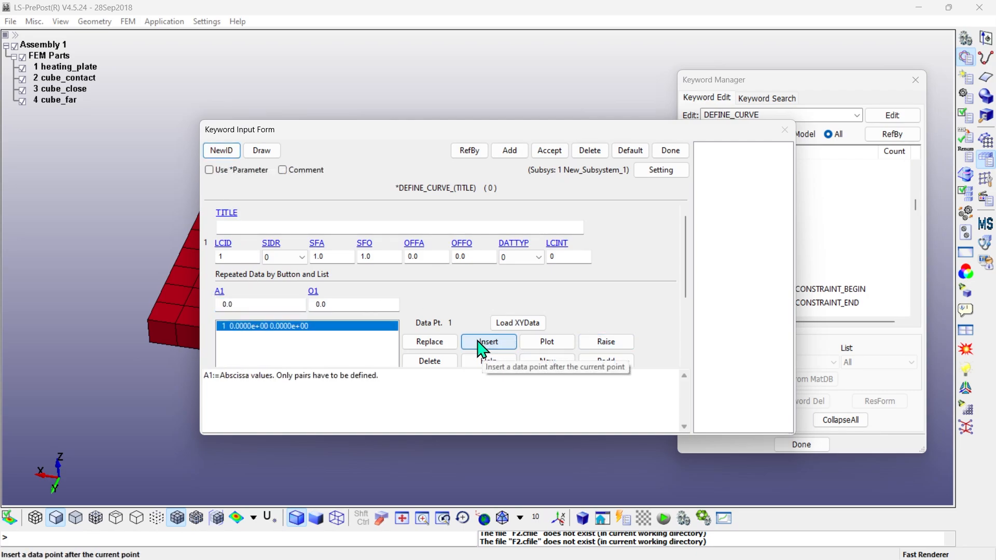
left_click(249, 305)
type("1")
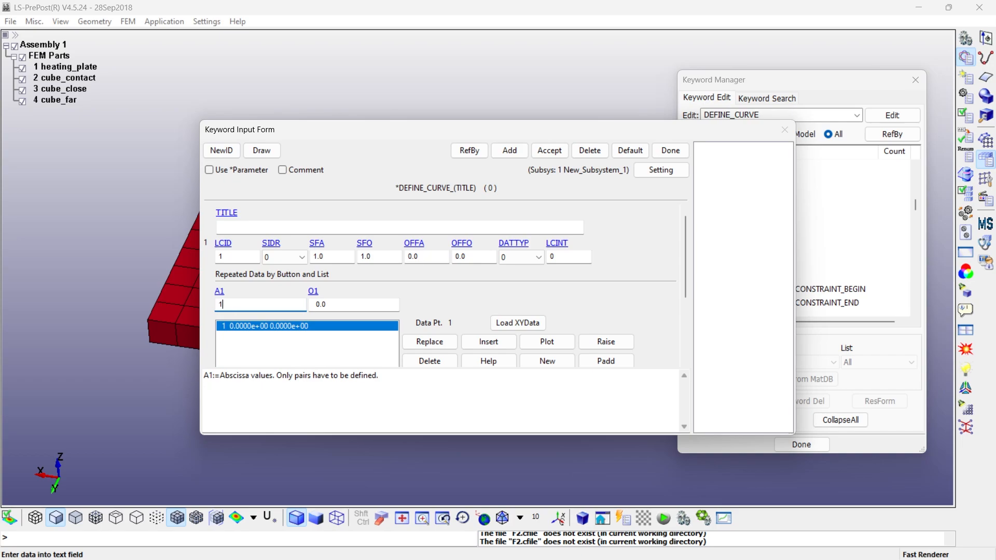
left_click(324, 306)
type("2")
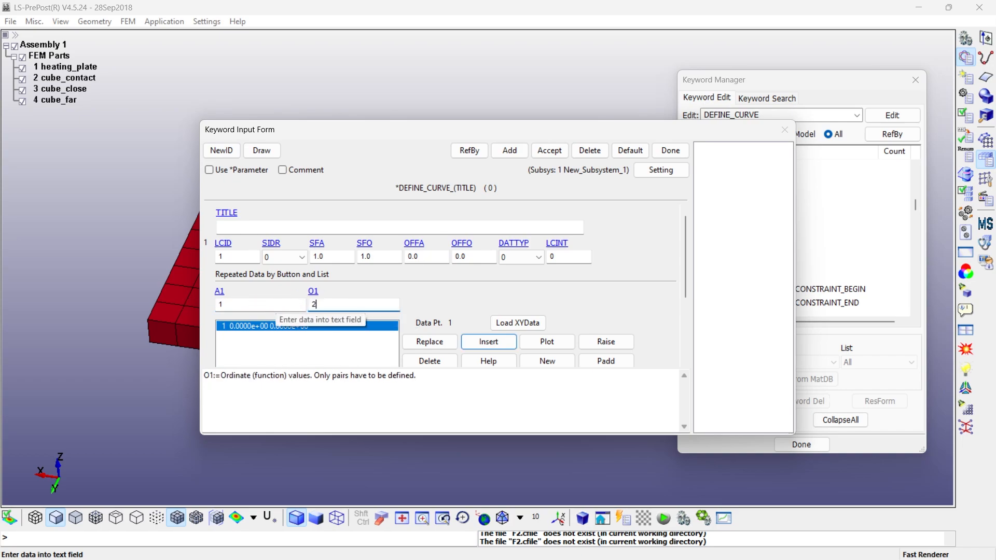
type("00")
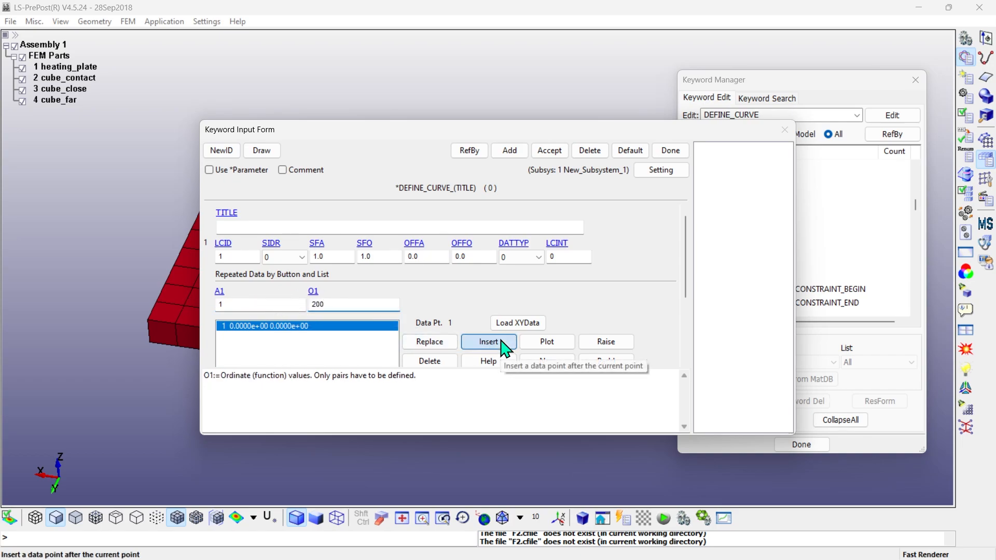
left_click(488, 341)
Insert a third curve data point at (11, 200) and accept the curve definition.
left_click(233, 304)
type("11")
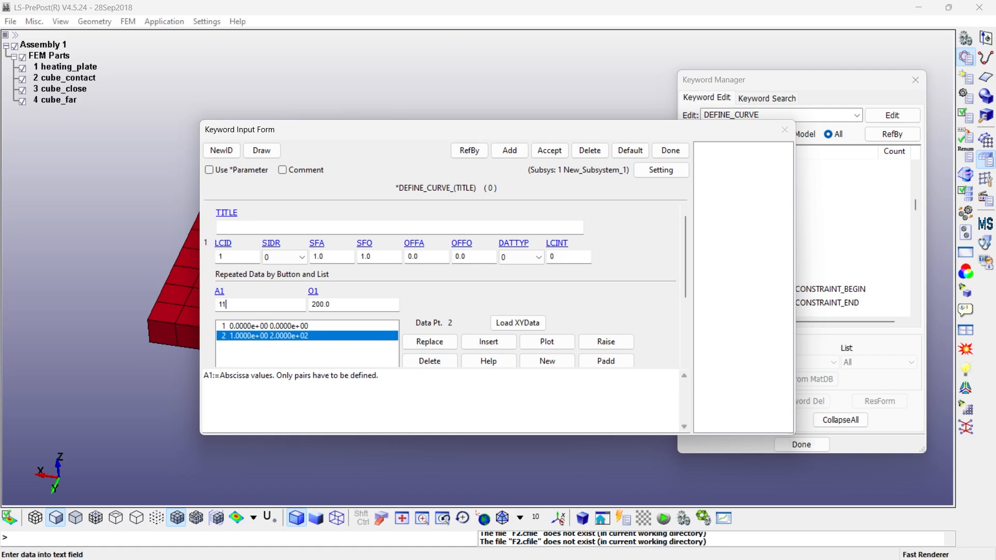
left_click(489, 342)
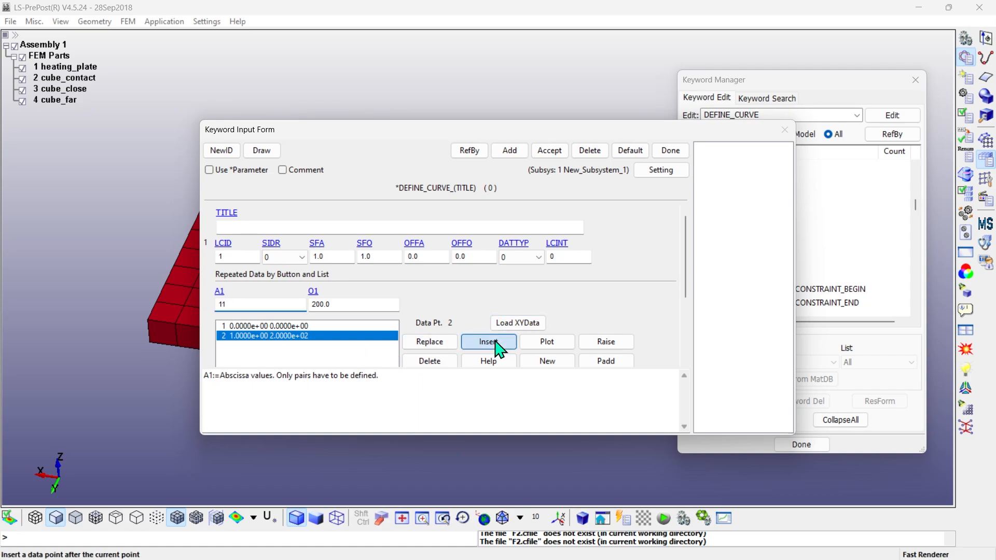
left_click(549, 150)
Plot curve 1 to check its shape, and close the plot, the input form and the keyword manager.
left_click(555, 342)
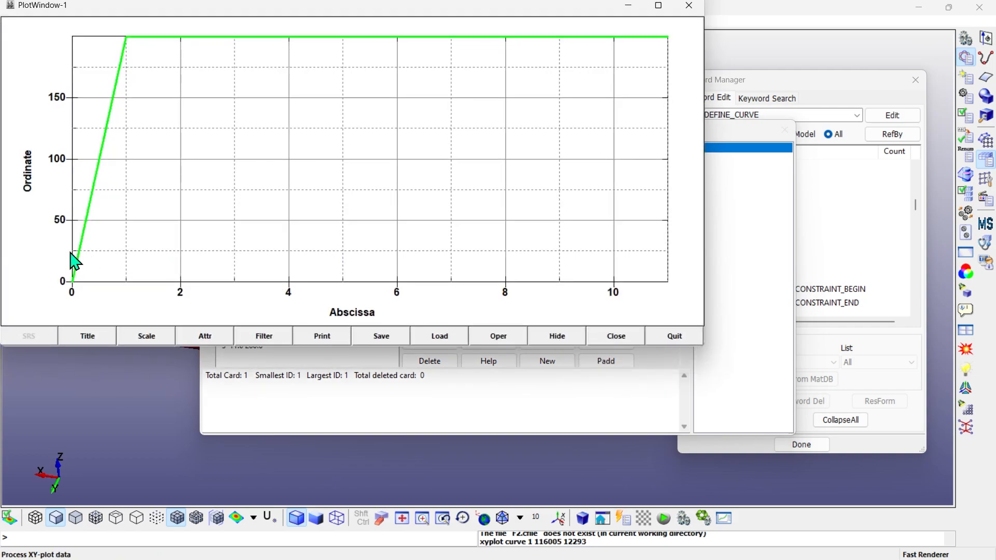
left_click(672, 338)
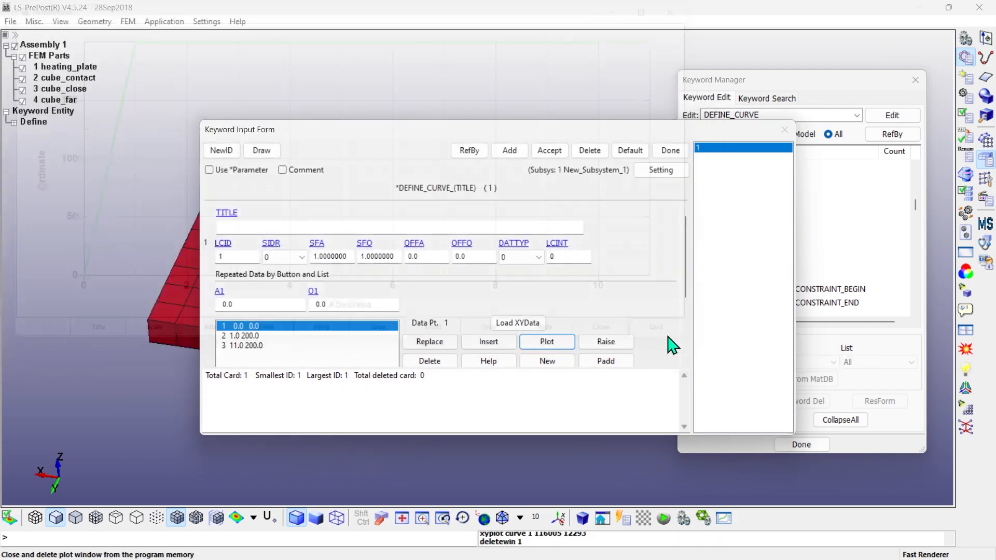
left_click(671, 151)
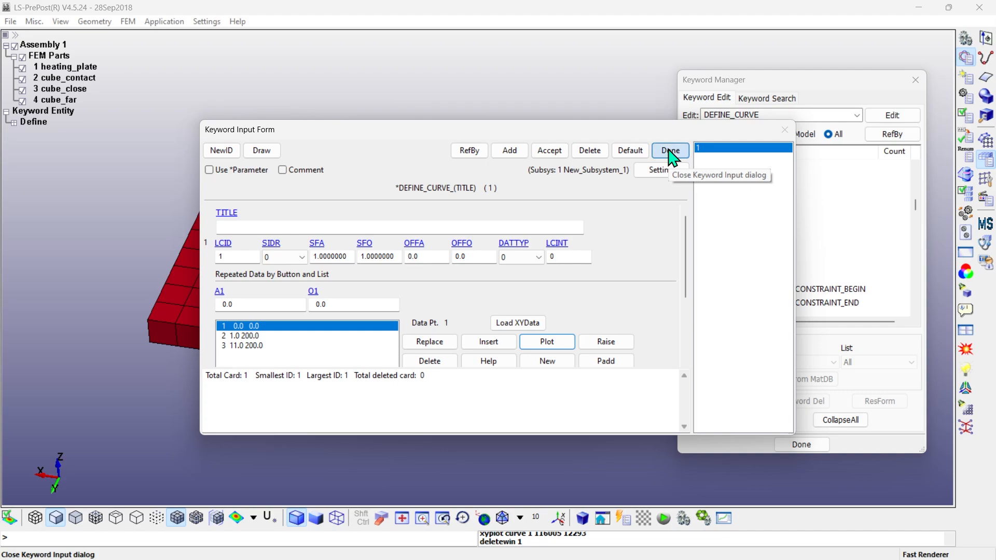
left_click(808, 445)
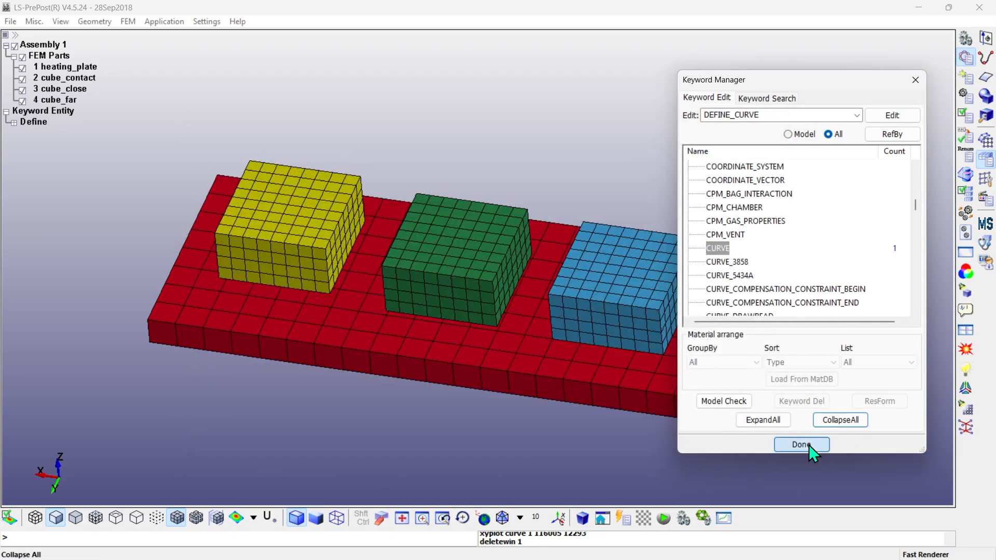
Create part set 1 from the blue, green and yellow cubes, and clear the set's display.
left_click(968, 77)
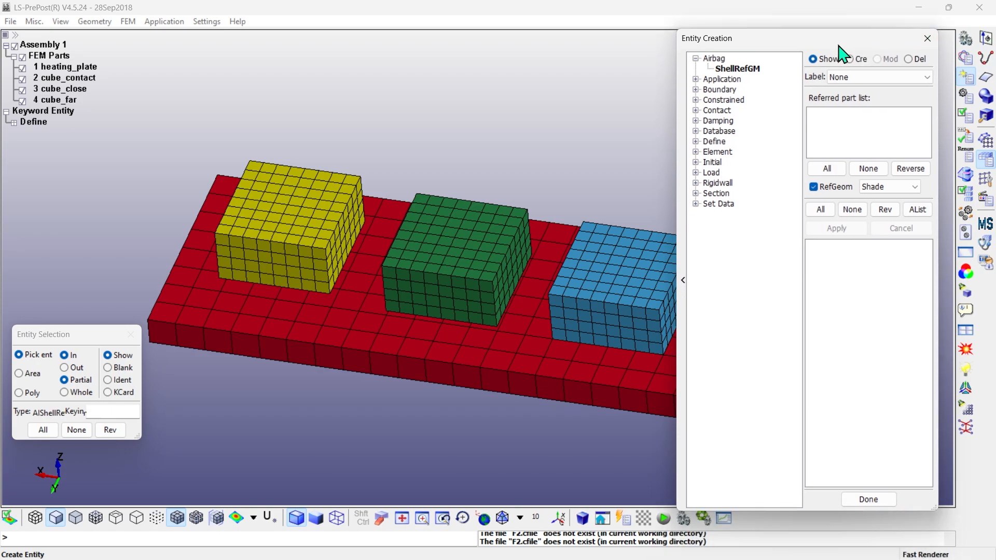
left_click(696, 204)
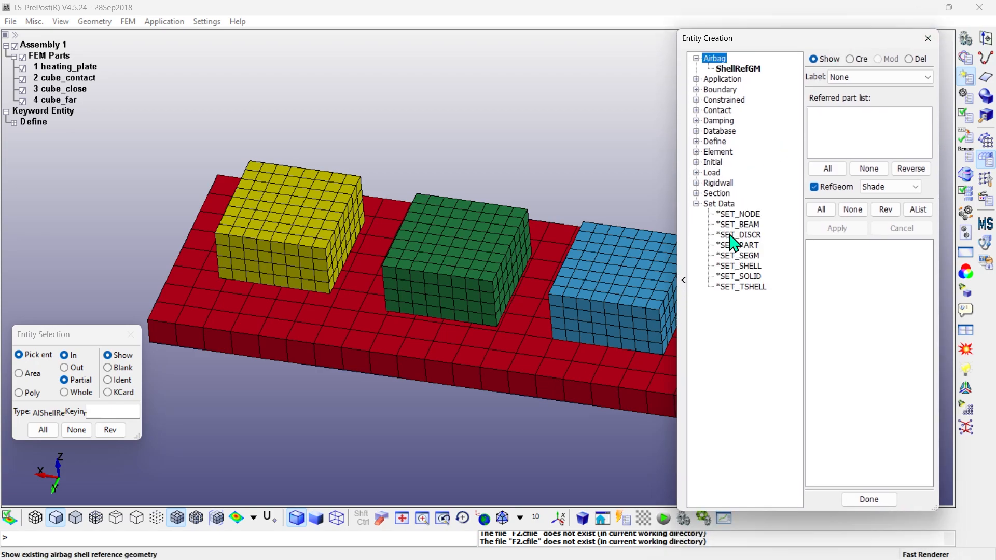
left_click(758, 245)
left_click(850, 59)
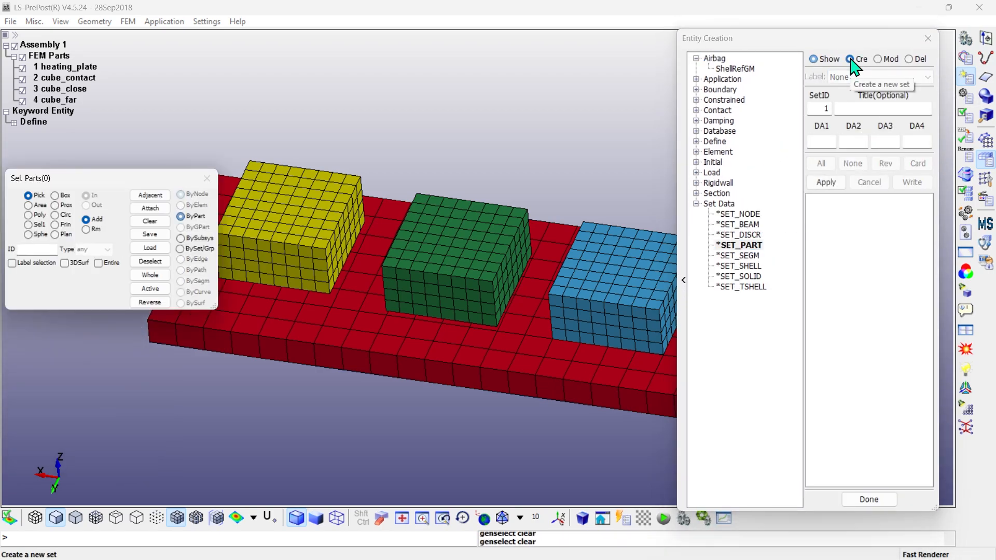
middle_click_drag(567, 201, 562, 267, "shift")
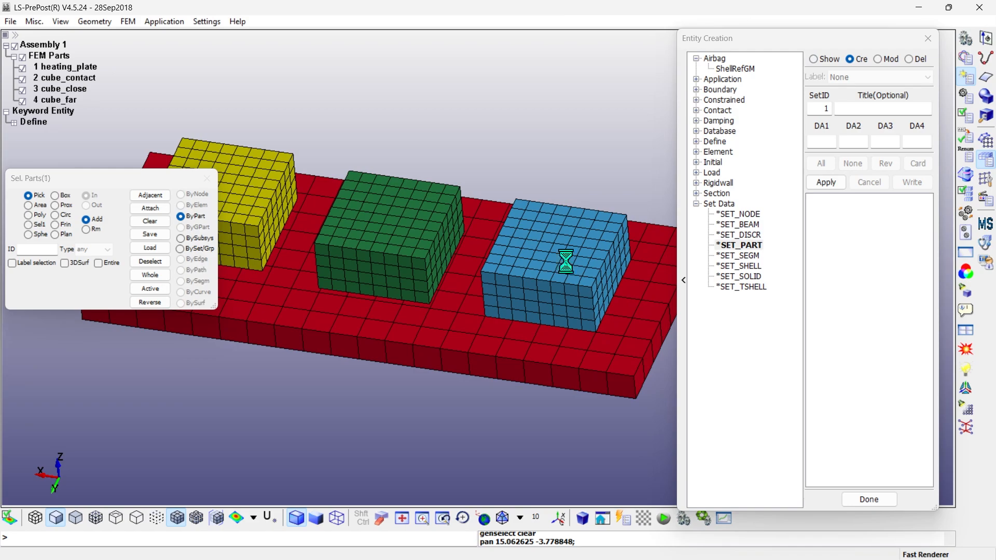
left_click(568, 254)
left_click(389, 223)
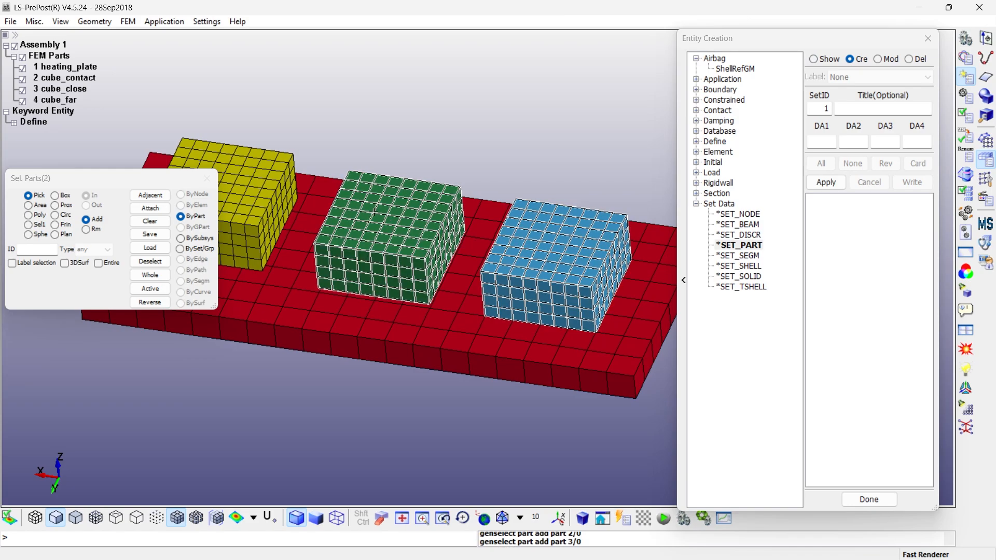
left_click(263, 173)
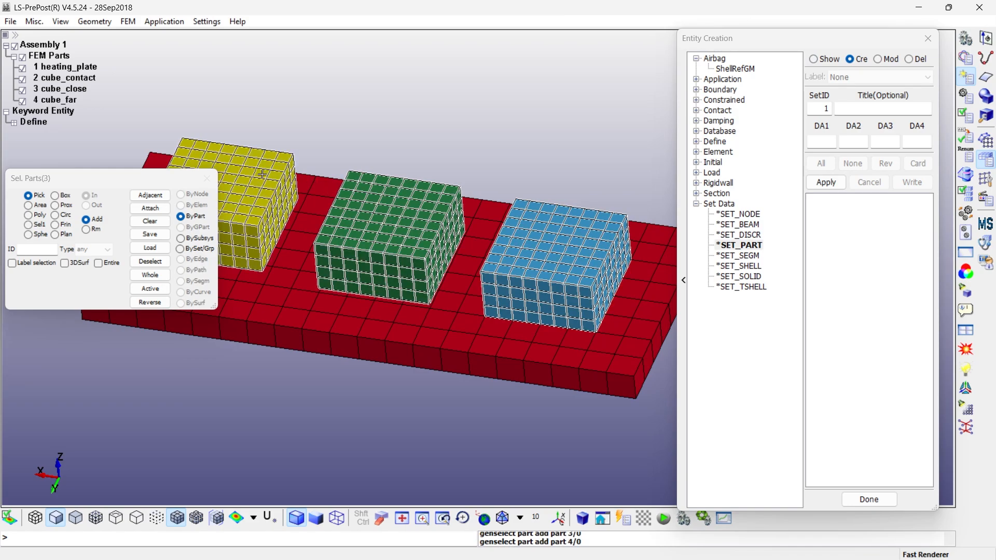
left_click(825, 184)
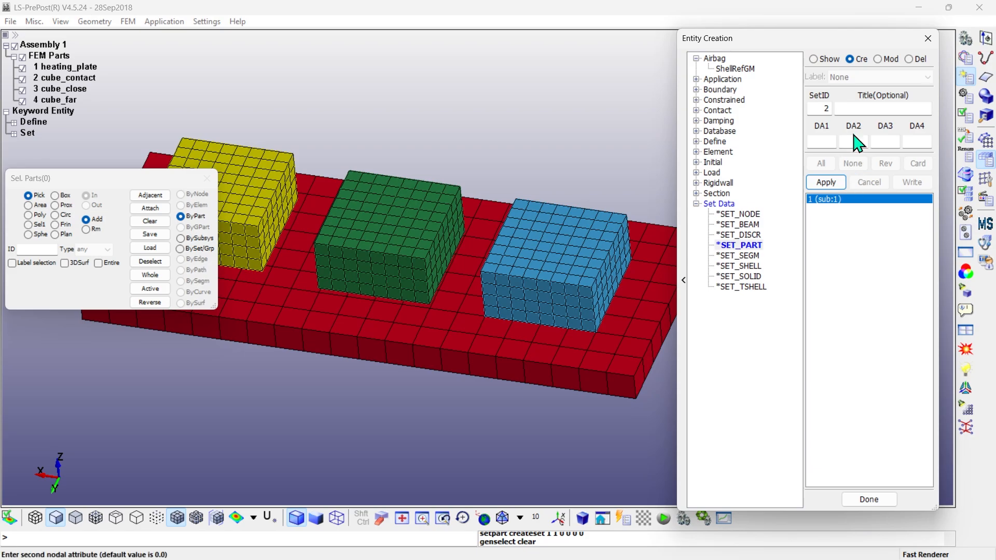
left_click(813, 59)
left_click(852, 164)
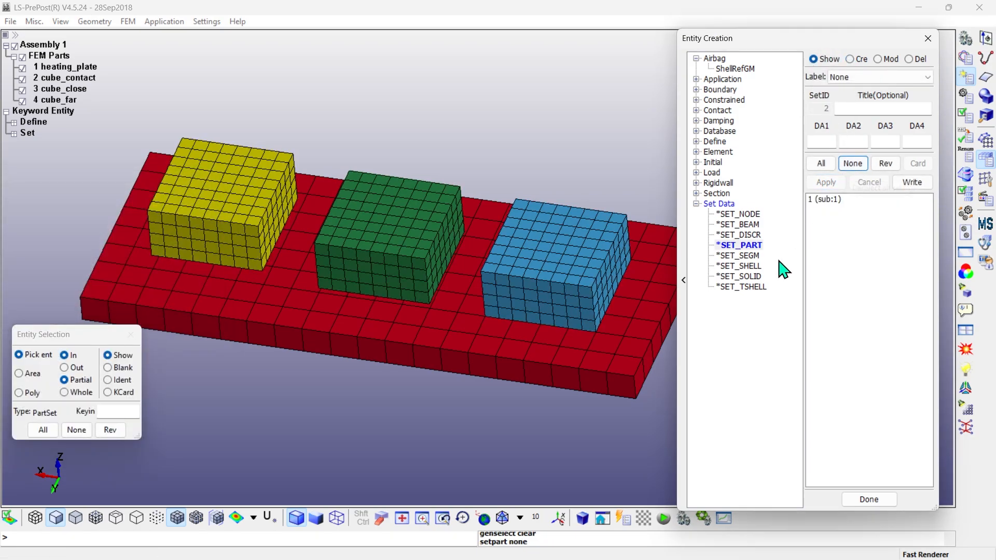
Create segment set 1 titled segments_plate_bottom from all segments on the red plate's underside using propagated selection, and clear the highlighting.
left_click(740, 257)
left_click_drag(375, 456, 584, 217, "shift")
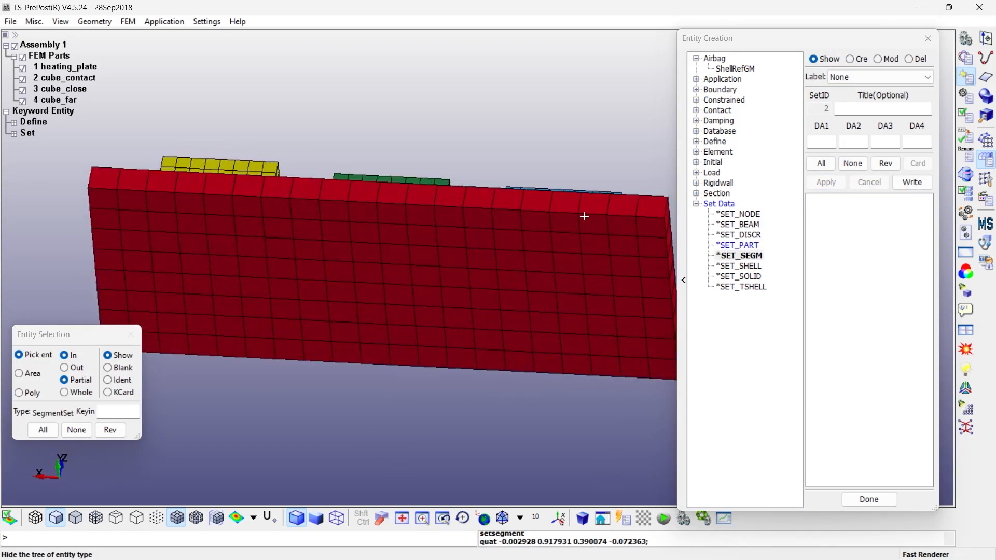
left_click(851, 60)
left_click(856, 110)
type("segments_plate_bottom")
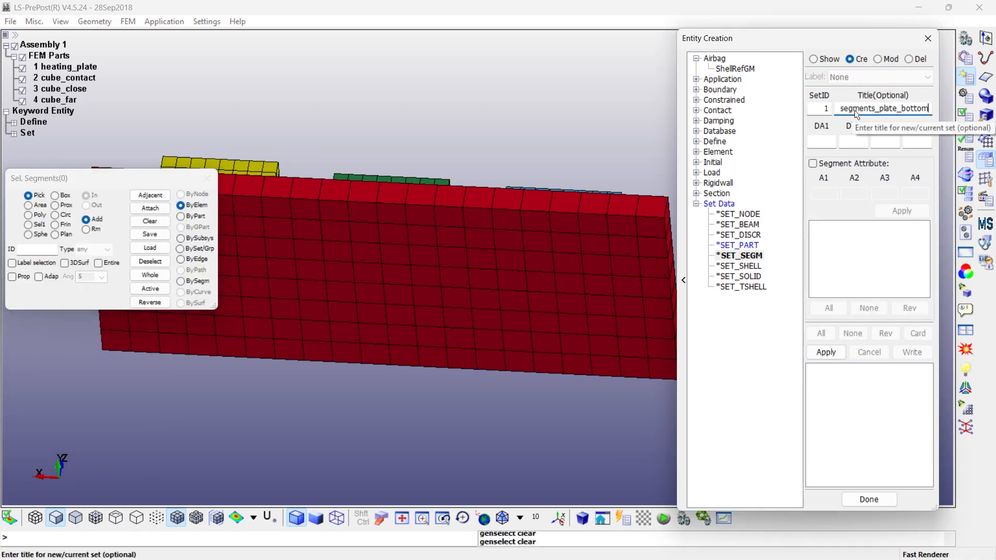
left_click(12, 276)
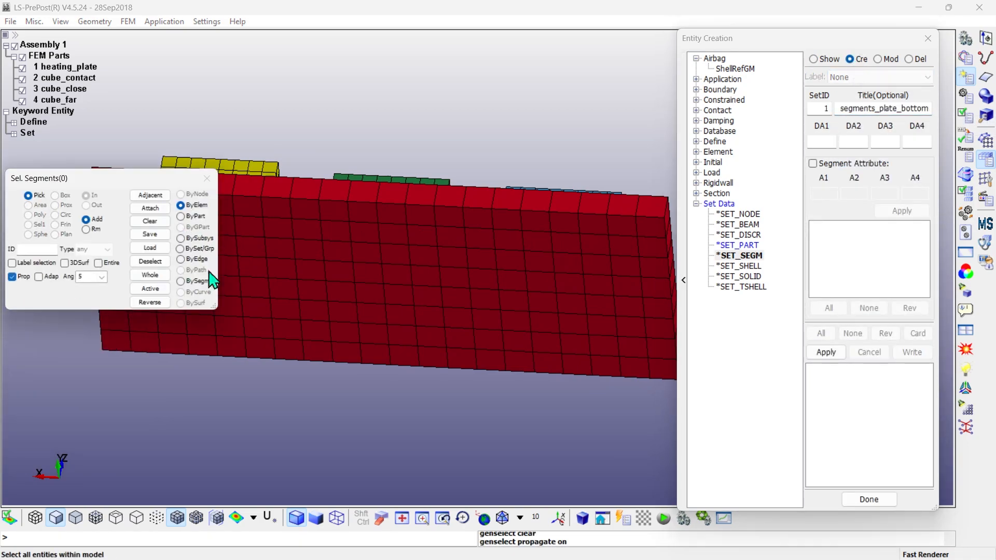
left_click(344, 251)
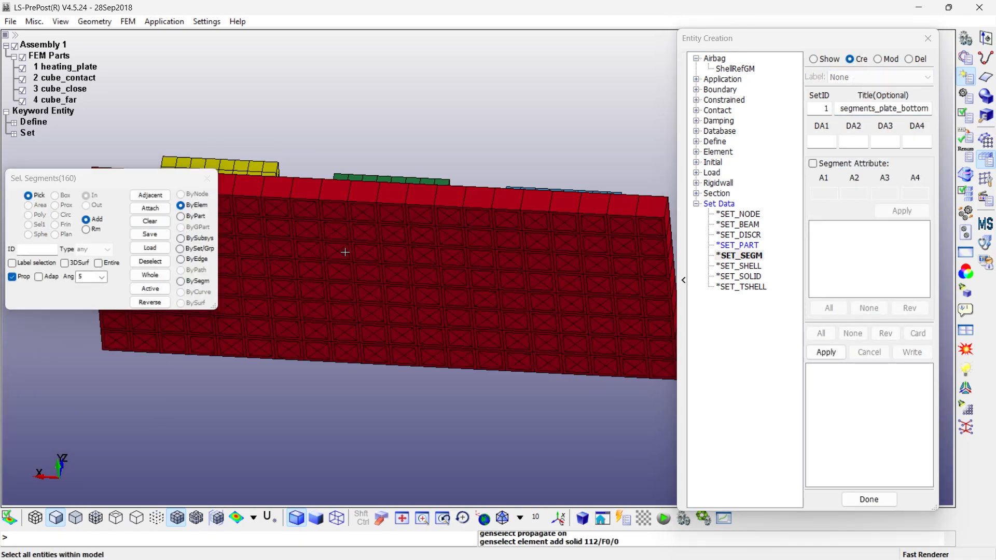
left_click(825, 352)
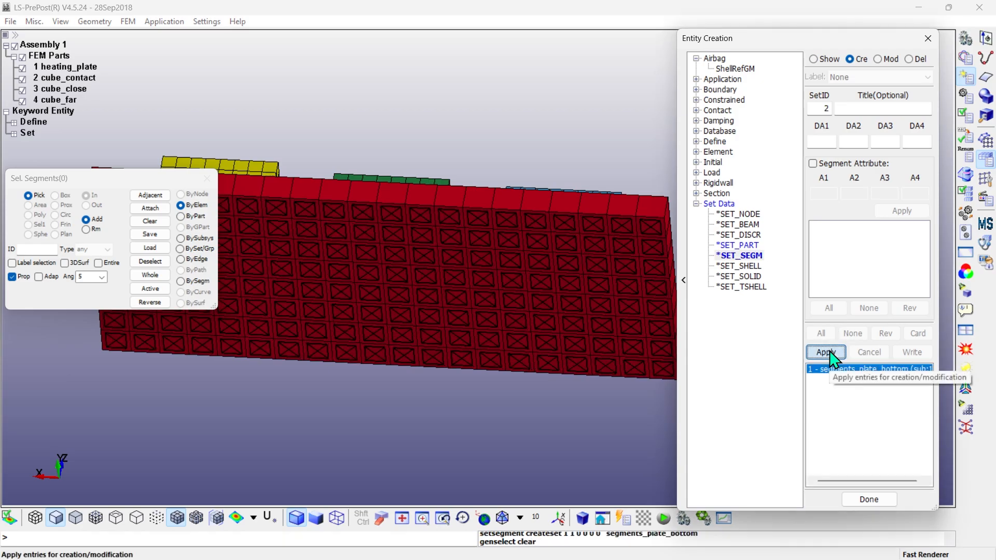
left_click(872, 499)
left_click(381, 518)
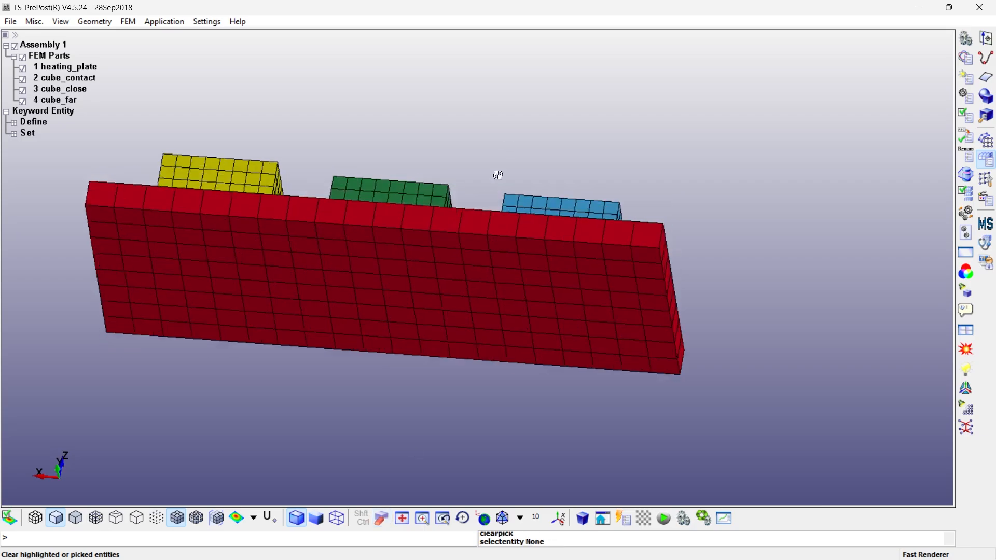
Display the segments_plate_bottom set to check its location on the plate, and clear the display and close entity creation.
left_click_drag(497, 175, 477, 207)
left_click(965, 77)
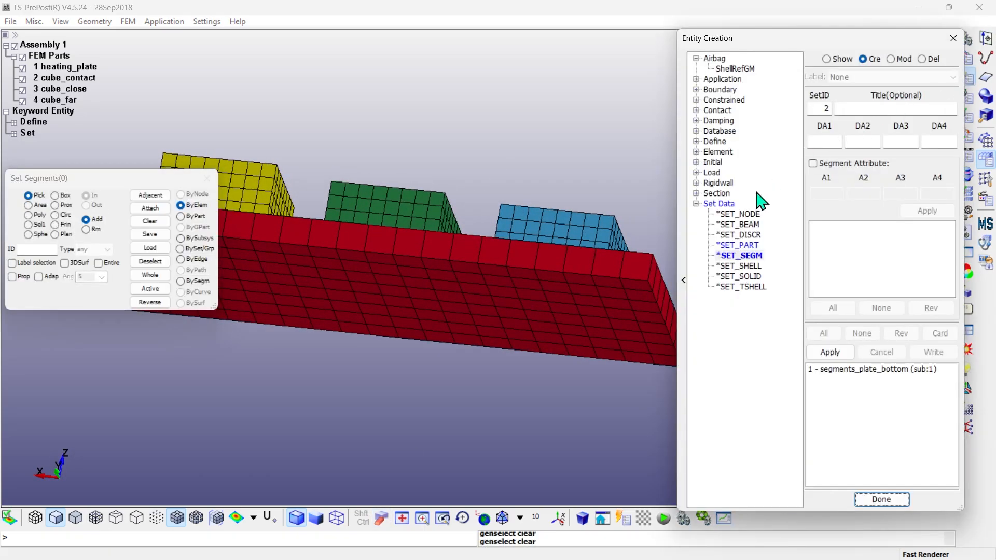
left_click(826, 59)
left_click(830, 200)
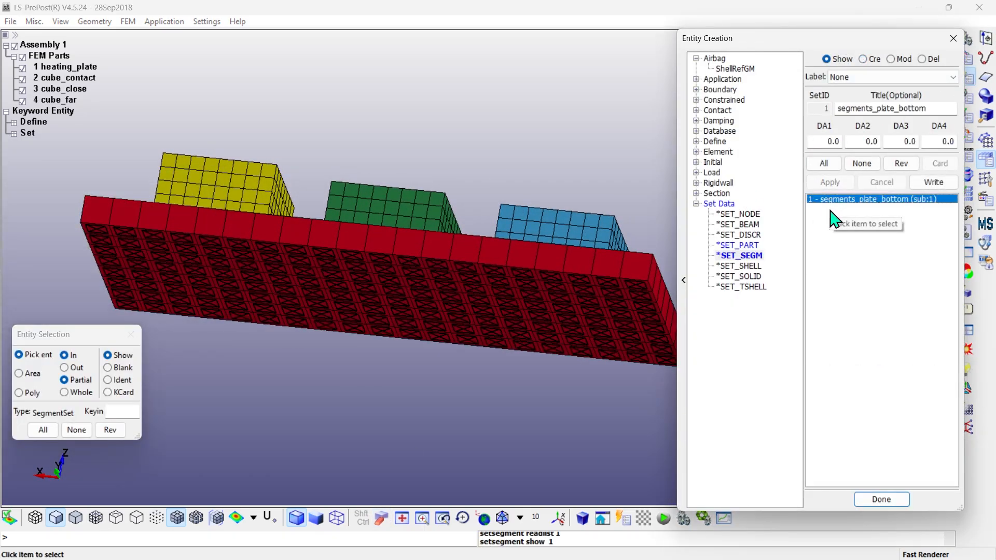
left_click_drag(652, 235, 456, 407)
left_click(861, 164)
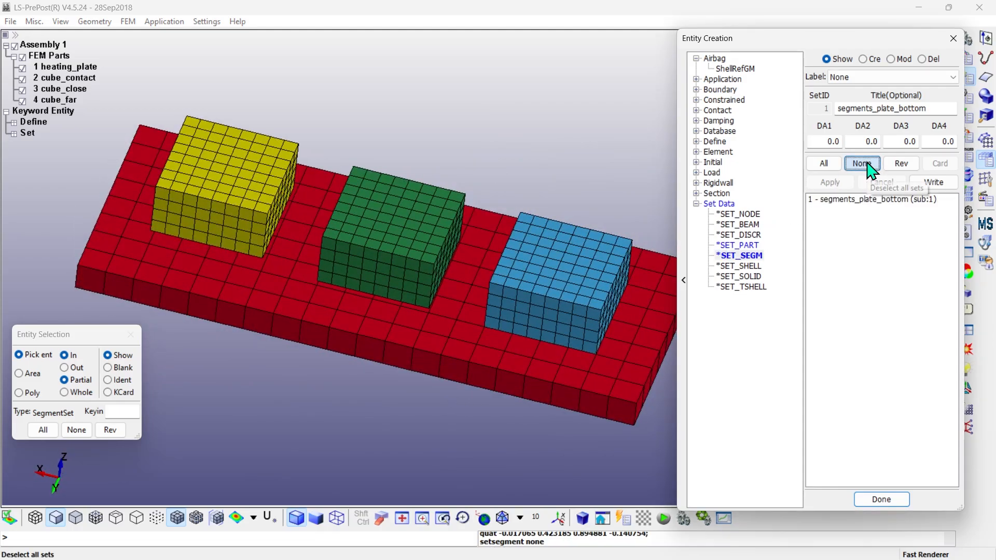
left_click(872, 501)
Open the input form for the BOUNDARY_FLUX_SET keyword from the full keyword list.
left_click(966, 57)
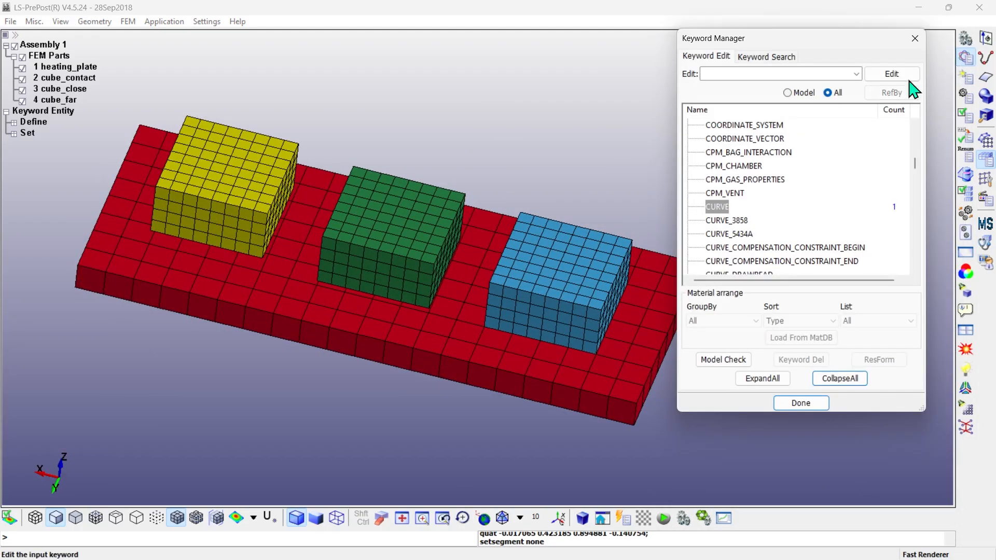
left_click(847, 384)
left_click_drag(913, 250, 914, 125)
scroll(721, 174, "down", 2)
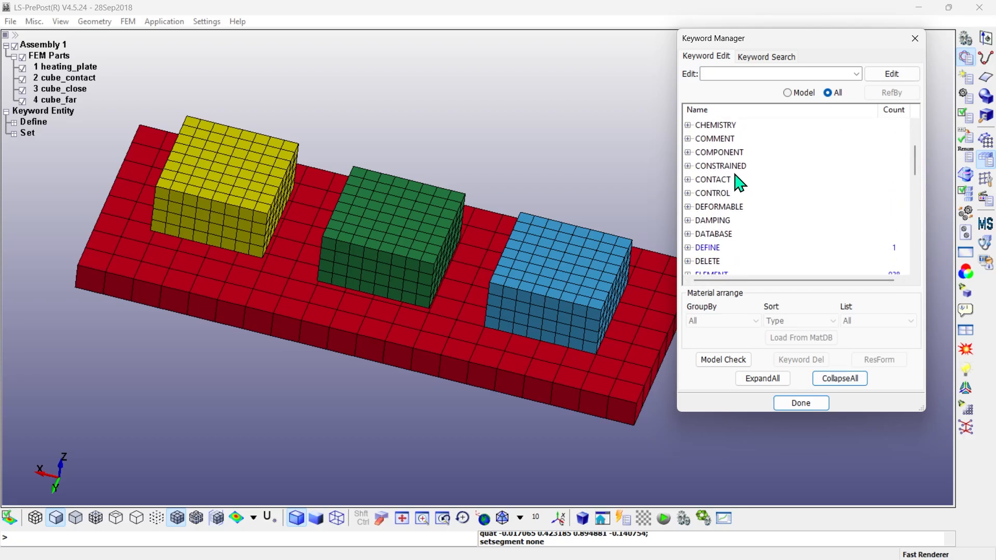
scroll(737, 179, "down", 2)
scroll(737, 179, "up", 4)
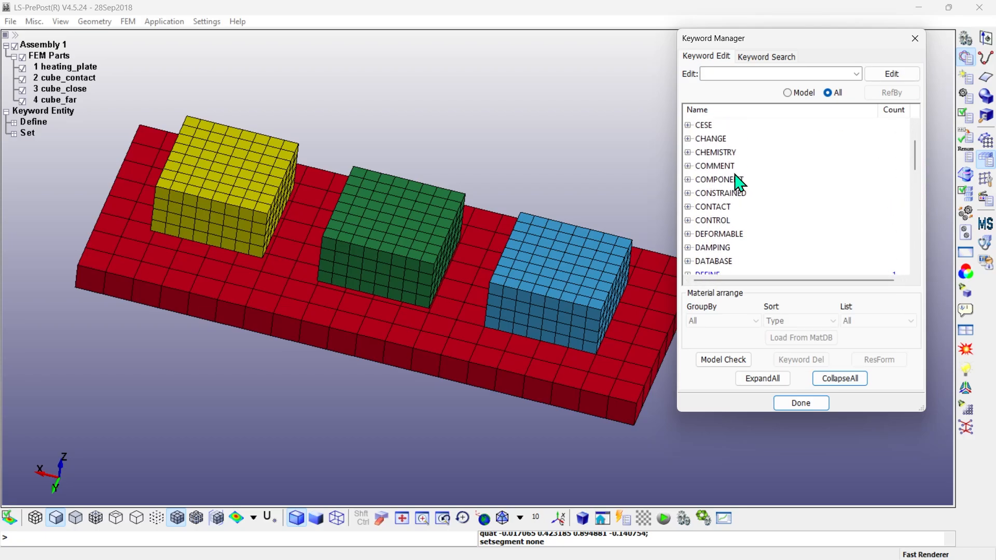
double_click(694, 154)
scroll(752, 193, "down", 5)
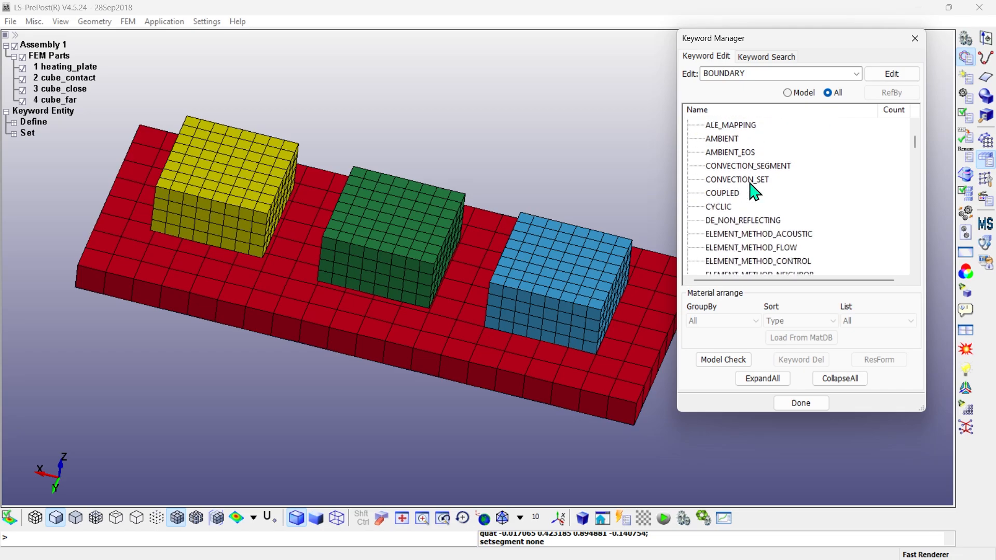
scroll(752, 193, "down", 1)
left_click(722, 220)
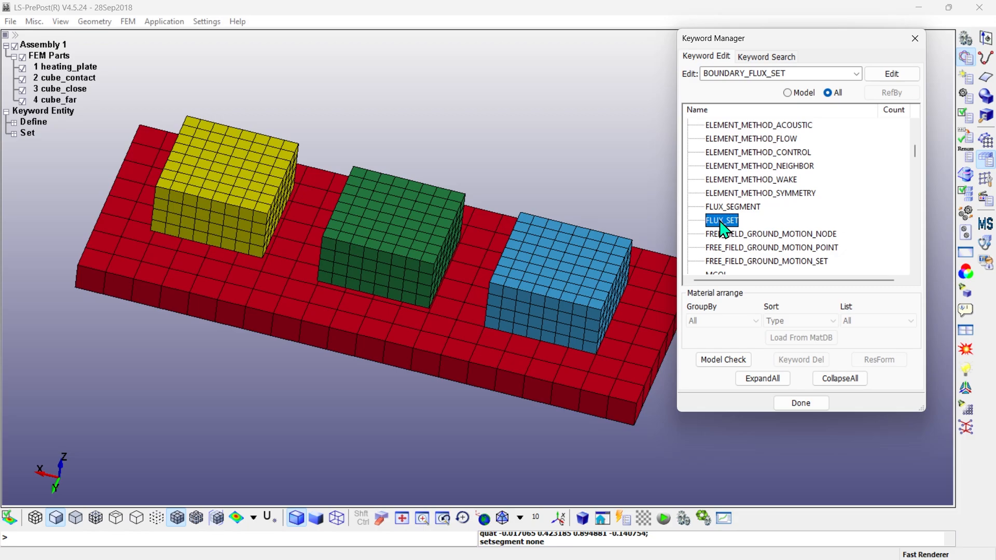
double_click(725, 226)
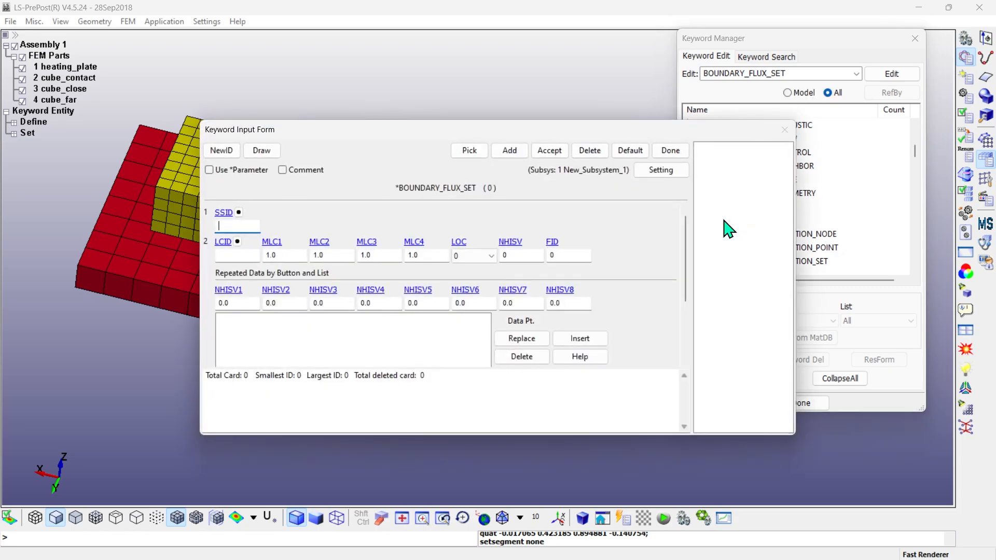
Link the heat flux boundary to segment set segments_plate_bottom as SSID and to curve 1 as LCID.
left_click(222, 152)
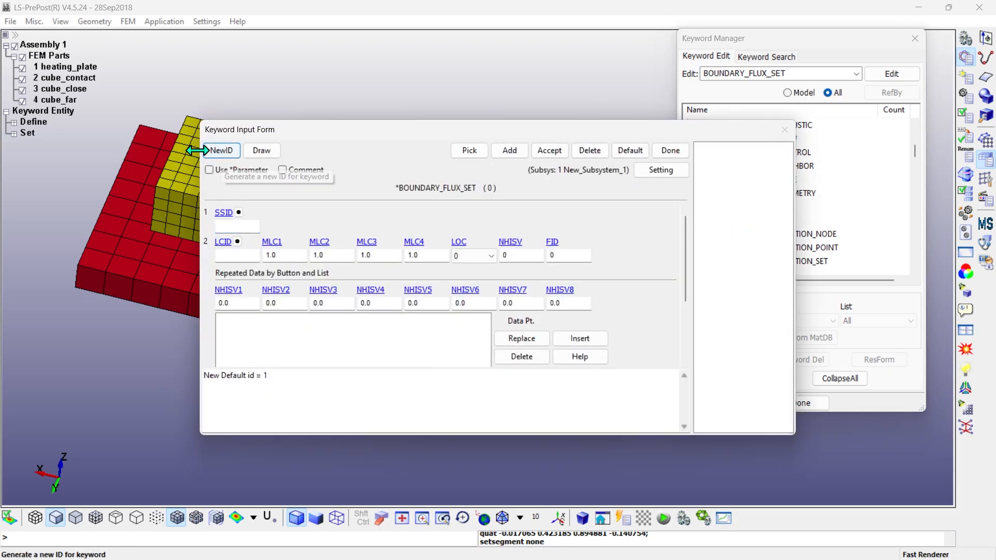
left_click(239, 212)
left_click(814, 347)
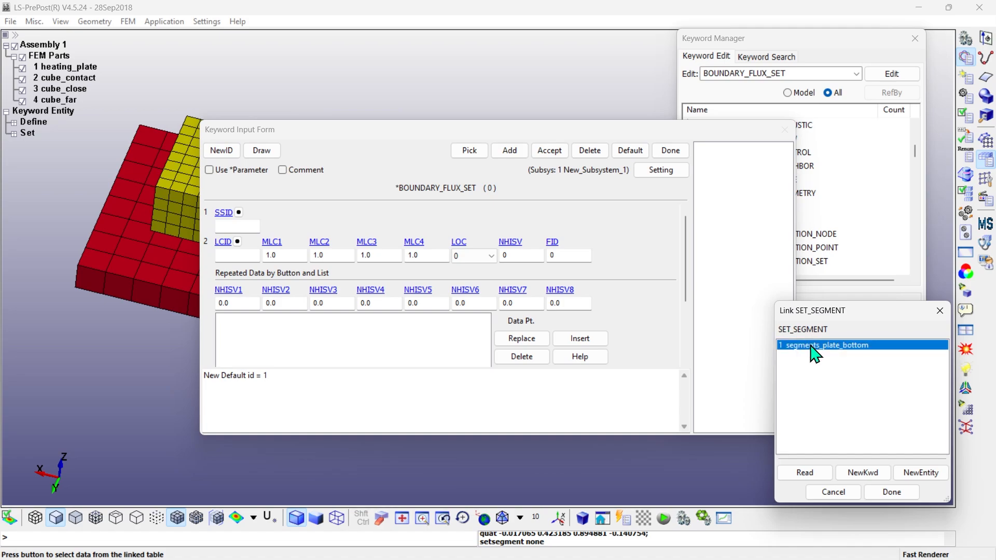
left_click(890, 492)
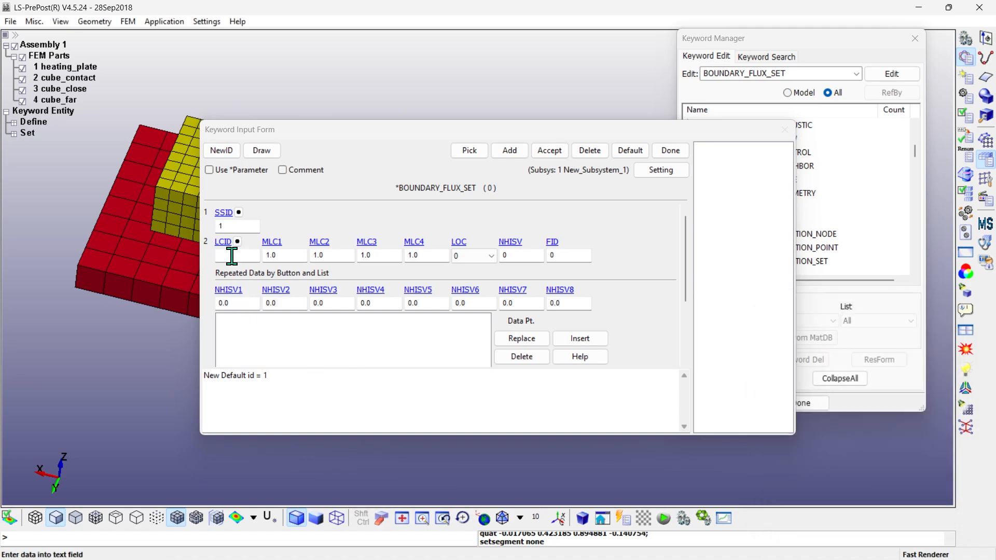
left_click(237, 241)
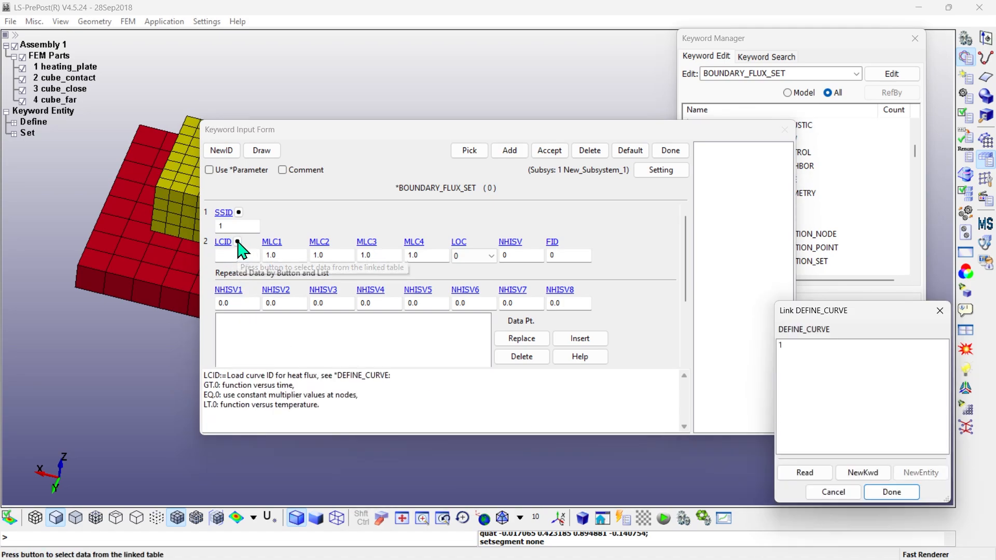
left_click(788, 346)
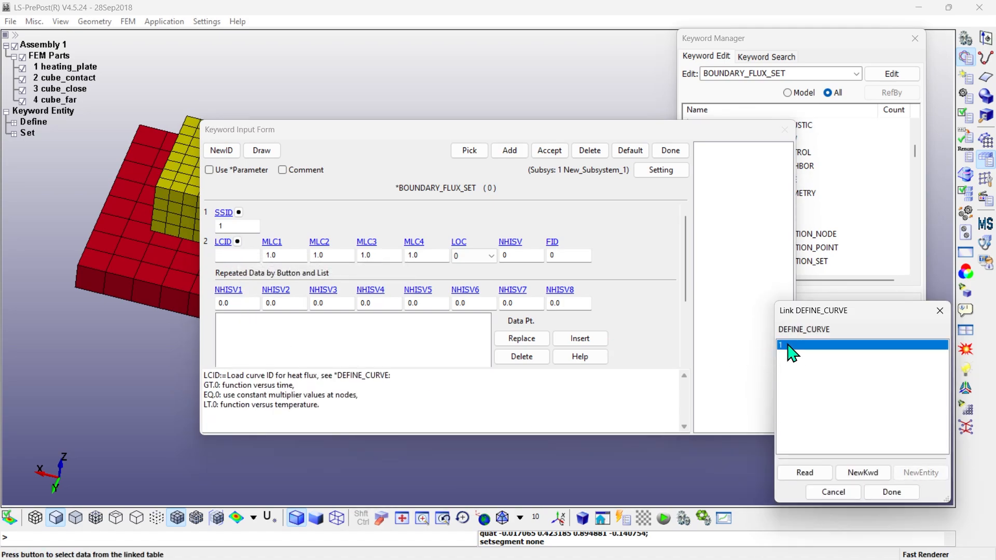
left_click(894, 492)
Set the flux curve multipliers MLC1 to MLC4 to -1, and accept and close the heat flux definition.
left_click(285, 255)
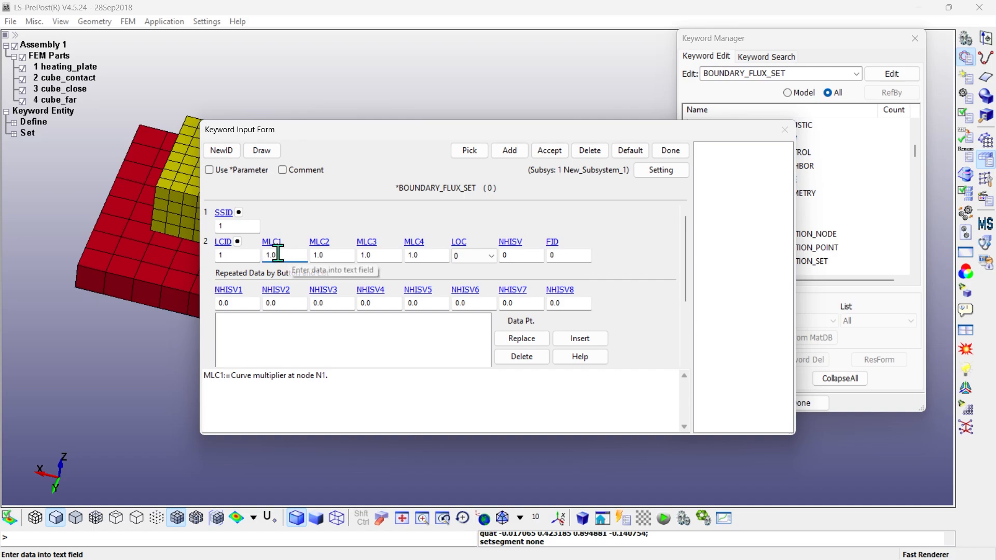
left_click_drag(276, 253, 252, 254)
type("-")
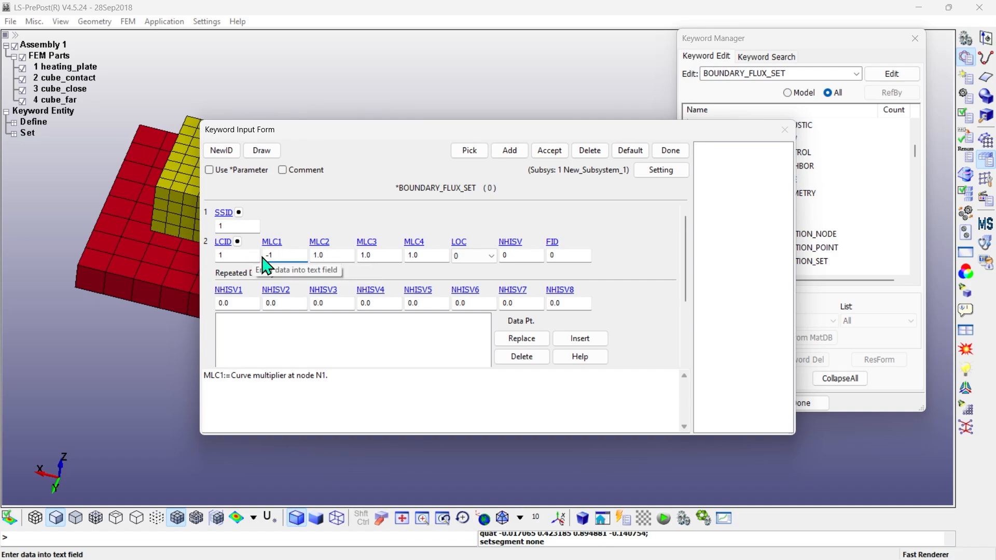
type("1")
left_click_drag(334, 255, 303, 255)
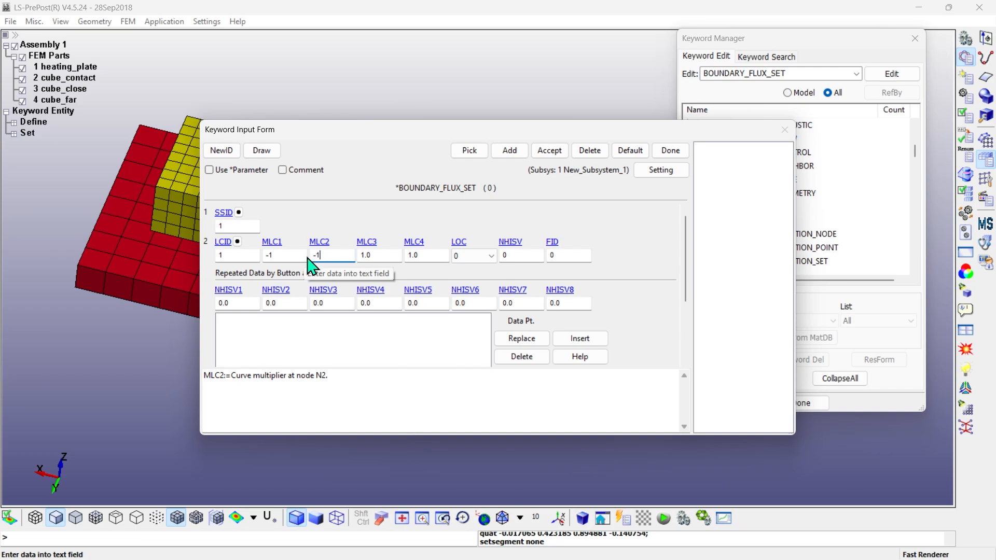
left_click_drag(382, 255, 361, 257)
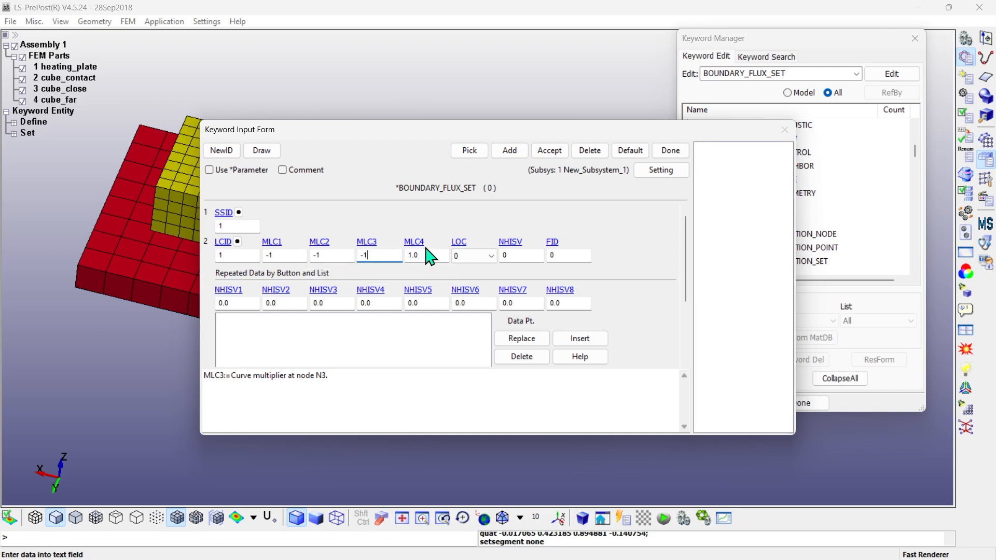
left_click_drag(430, 255, 408, 256)
type("-")
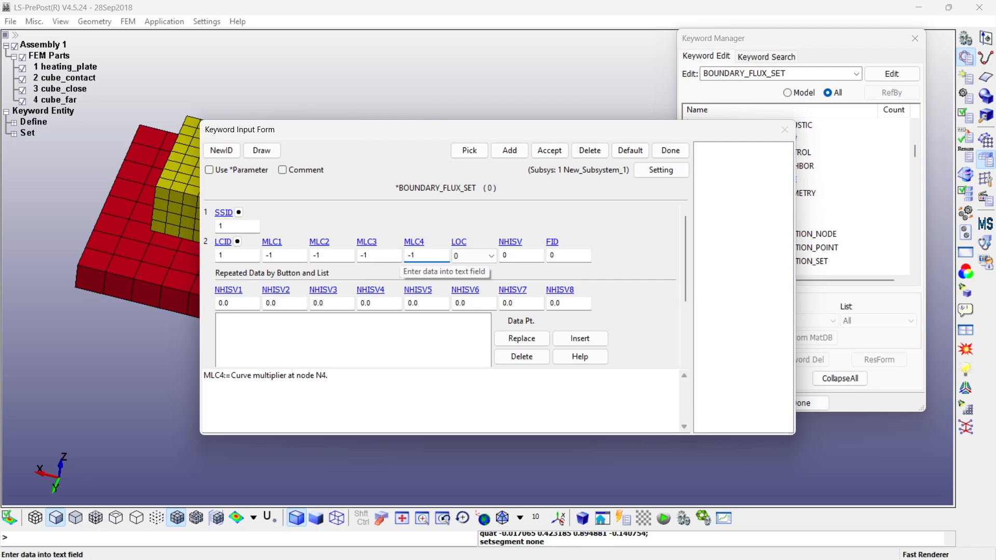
type("1")
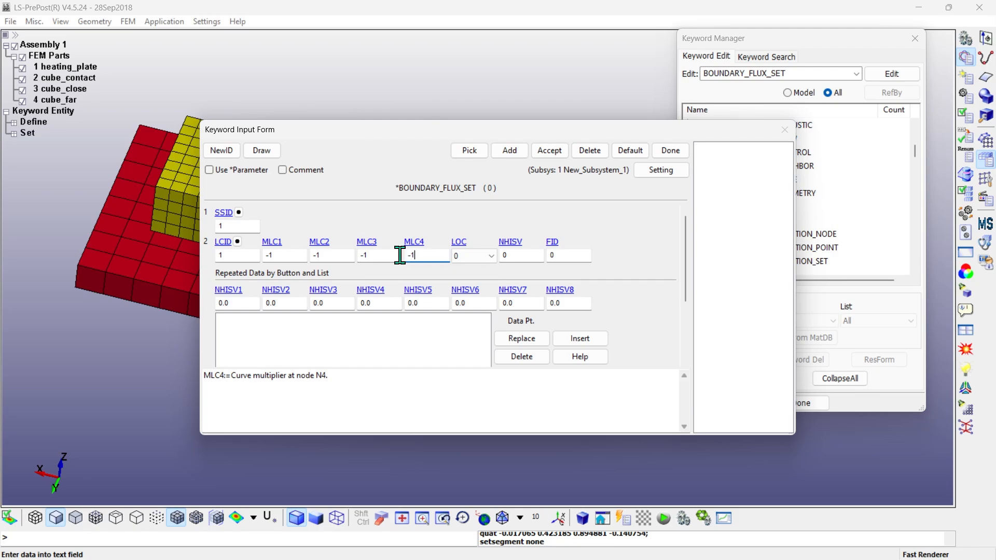
left_click(553, 152)
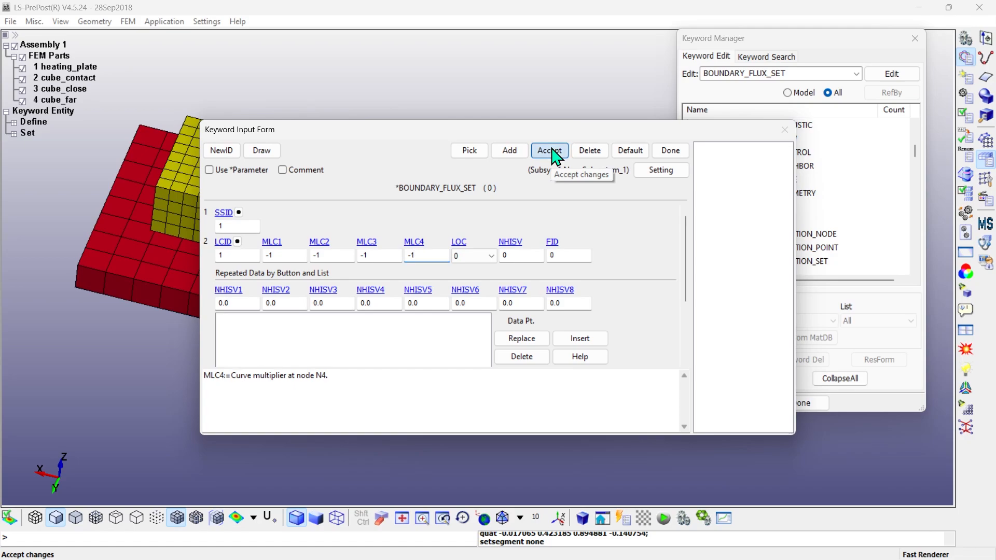
left_click(668, 151)
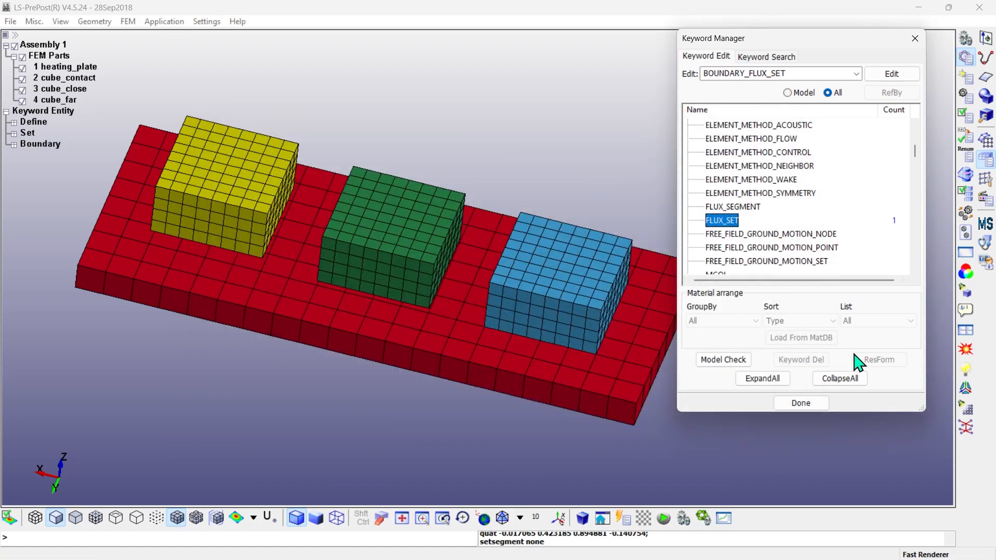
Open the input form for the CONTACT_SURFACE_TO_SURFACE keyword from the full keyword list.
left_click(847, 380)
scroll(912, 167, "up", 4)
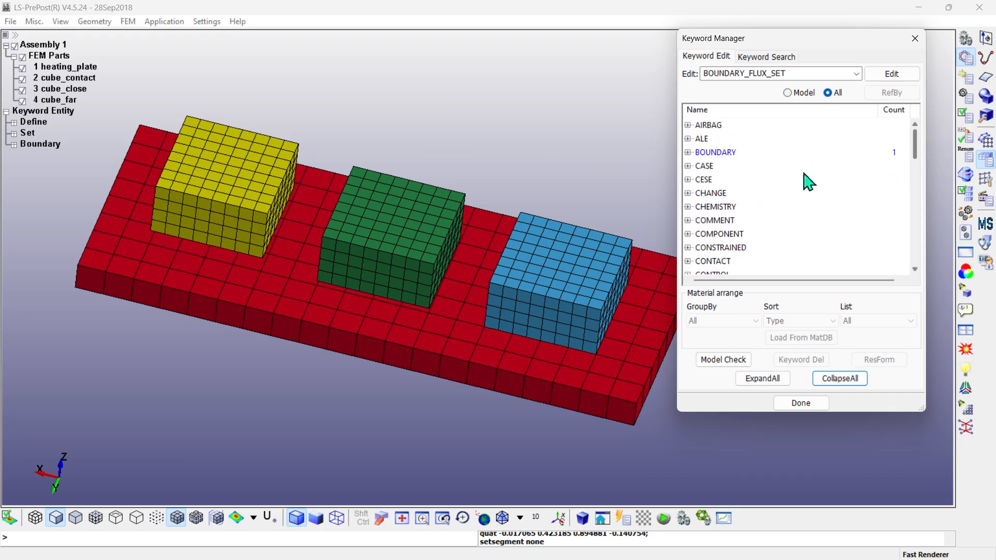
left_click(688, 235)
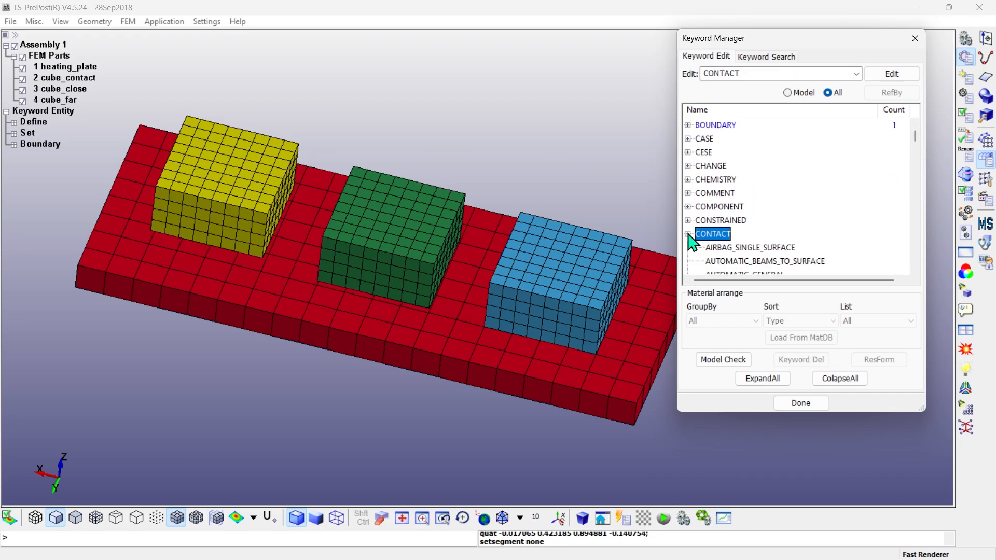
scroll(721, 249, "down", 5)
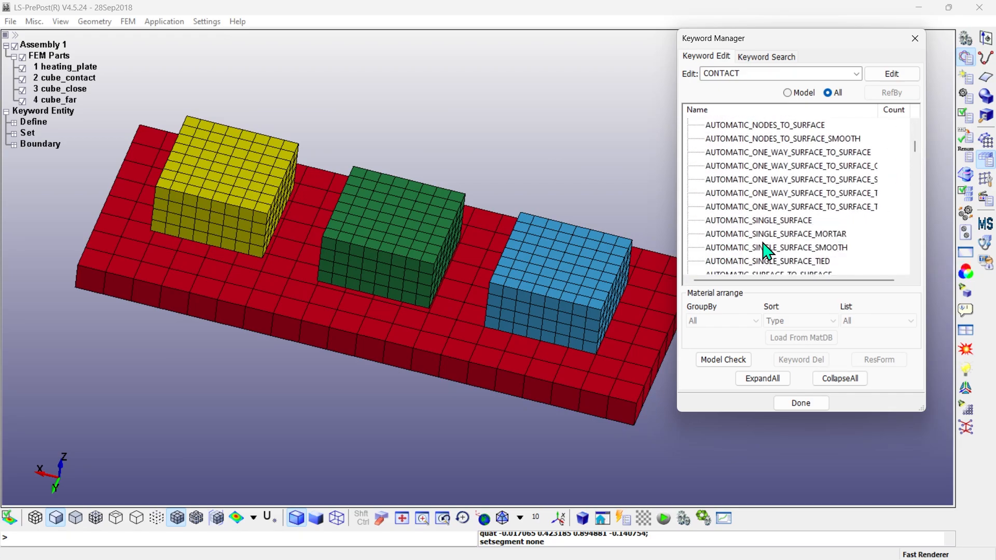
scroll(762, 242, "down", 5)
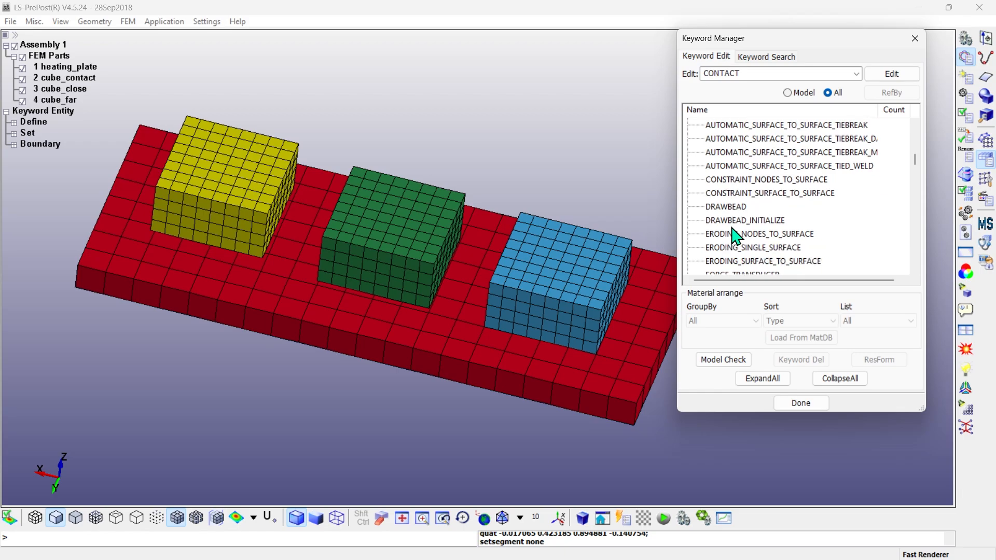
scroll(737, 239, "down", 6)
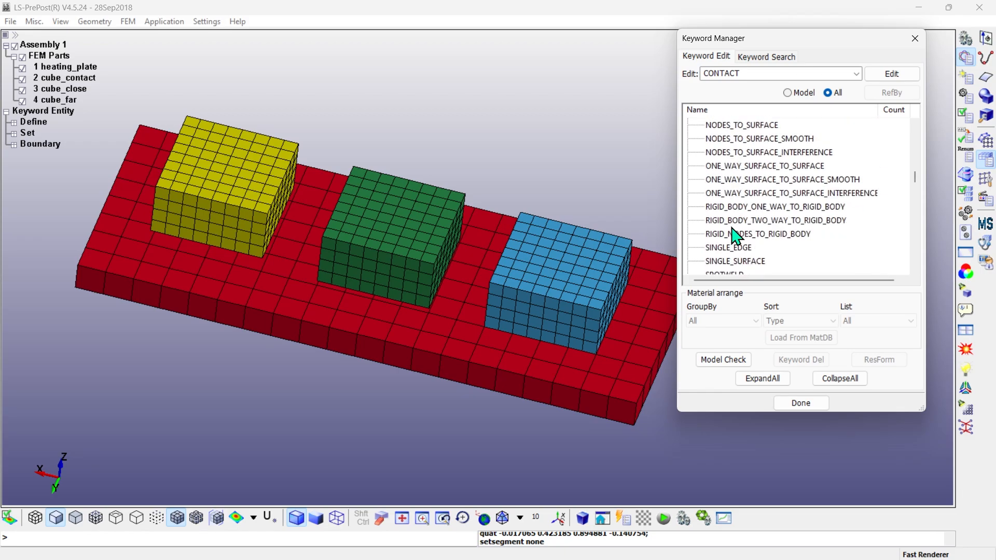
scroll(737, 239, "down", 1)
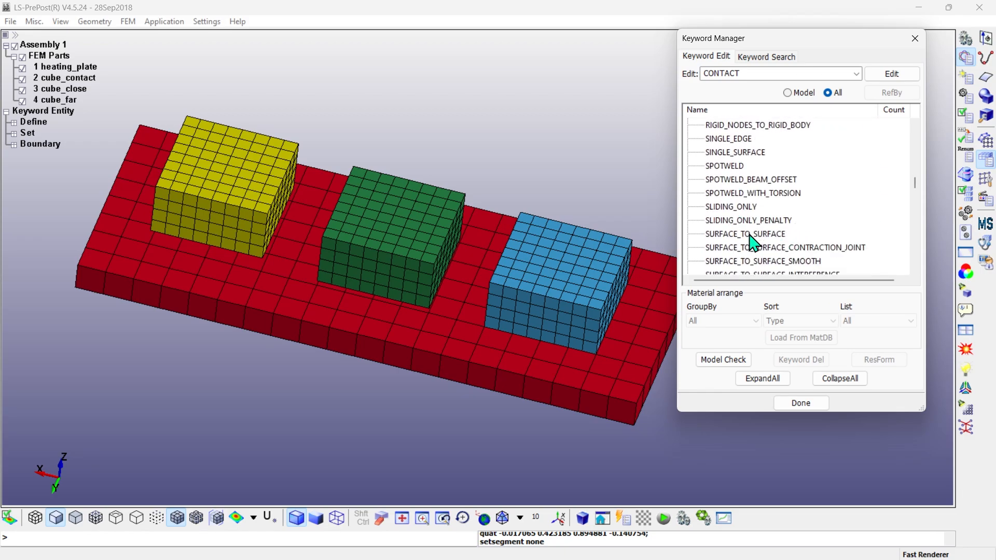
left_click(749, 234)
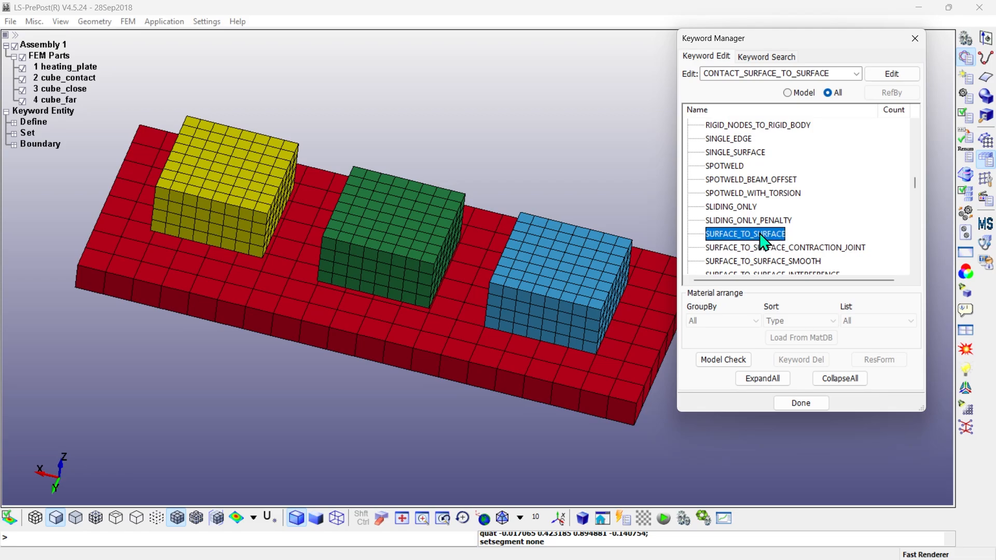
double_click(761, 238)
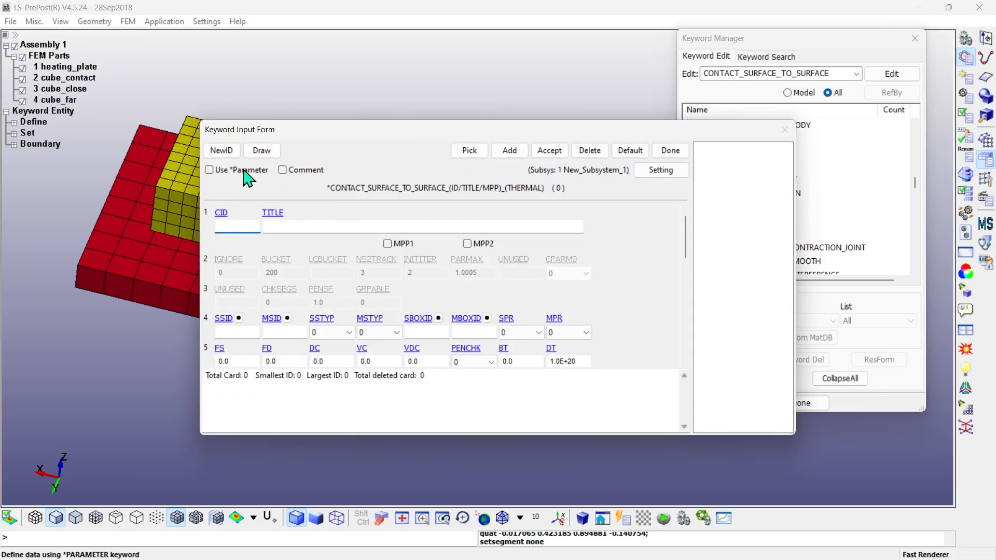
Start a new contact with ID 1 titled "contact", setting SSTYP to 2 for a part set and MSTYP to 3 for a part.
left_click(222, 151)
left_click(322, 226)
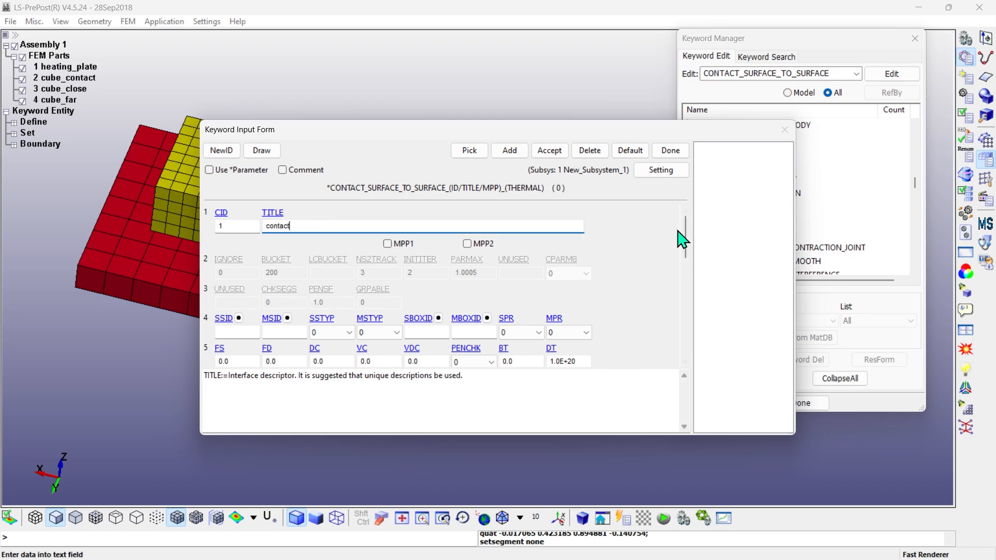
left_click_drag(684, 236, 688, 262)
left_click(335, 250)
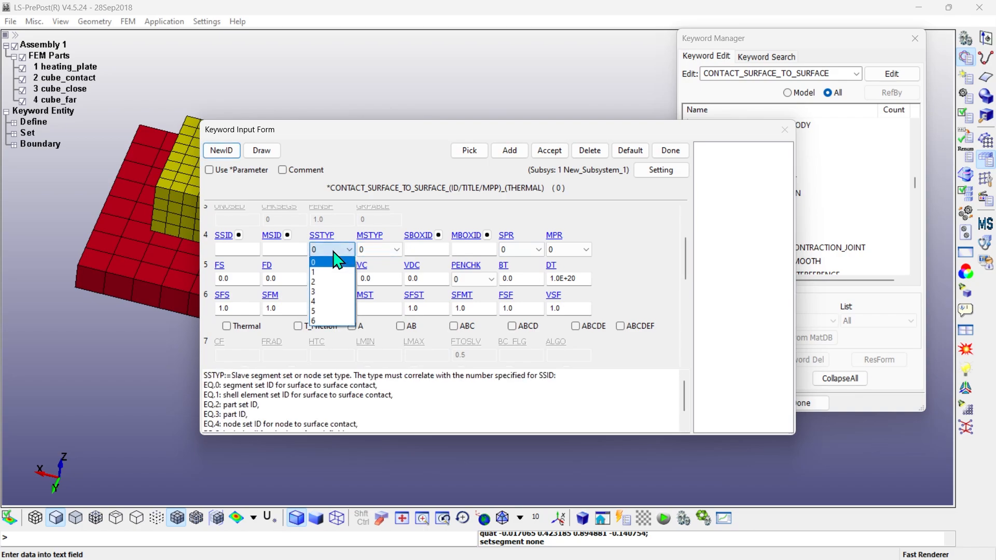
left_click(337, 262)
left_click_drag(252, 414, 185, 414)
left_click_drag(259, 405, 206, 404)
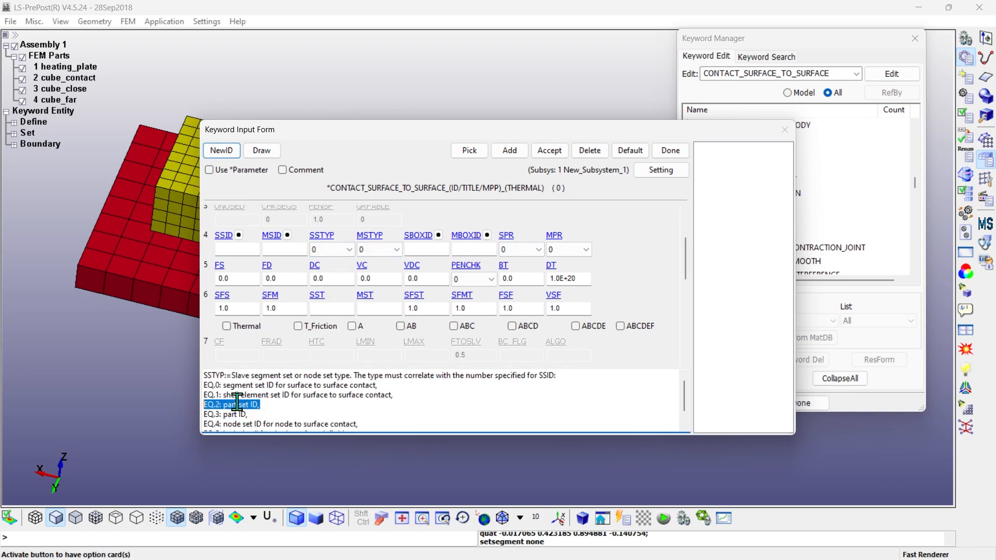
left_click(336, 249)
left_click(329, 279)
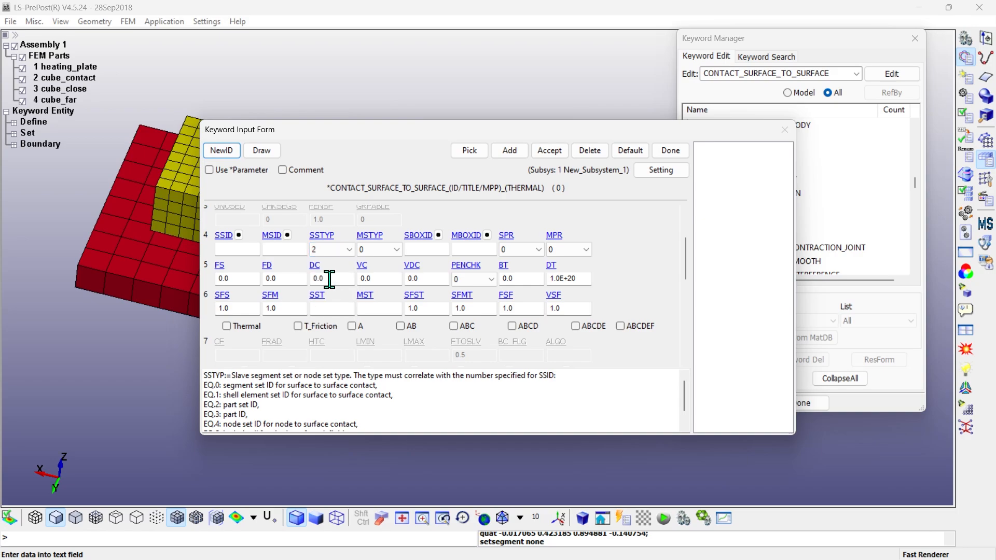
left_click(377, 249)
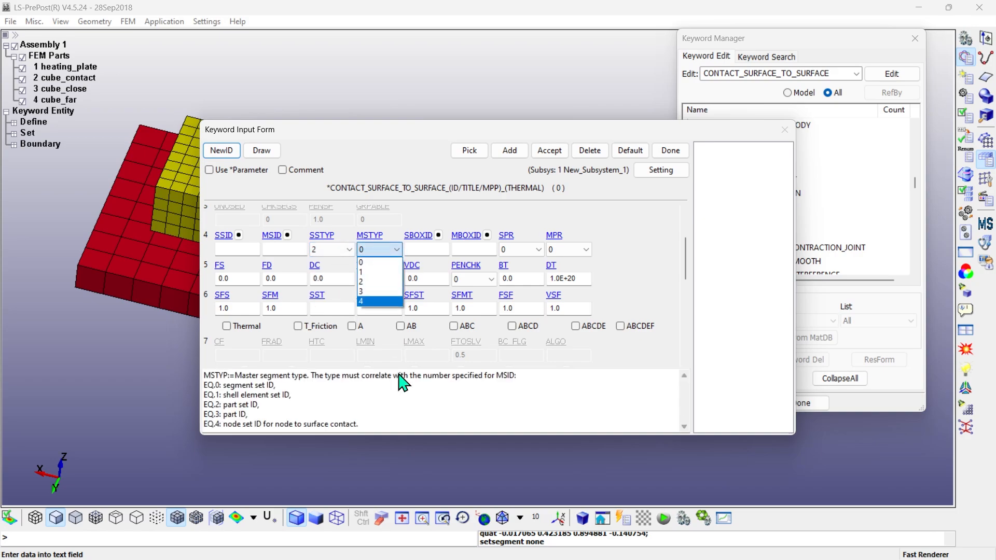
left_click(373, 291)
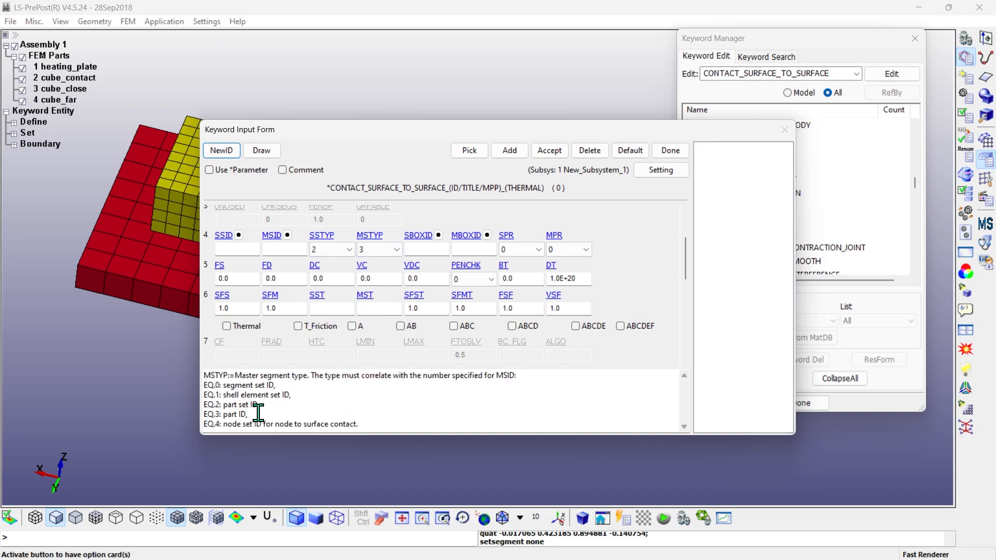
left_click_drag(250, 415, 202, 415)
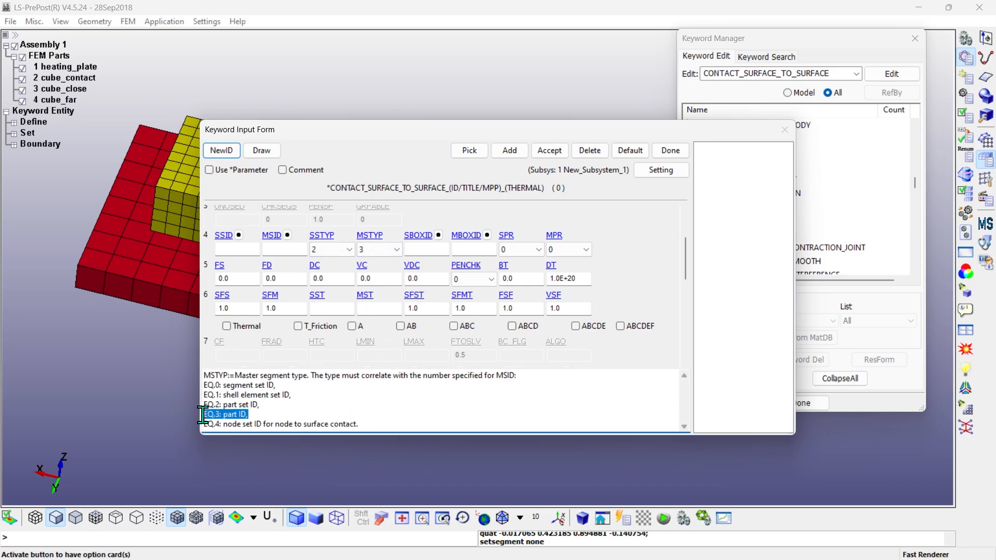
Link part set 1 as the contact's SSID and the heating_plate part as its MSID.
left_click(239, 235)
left_click(793, 345)
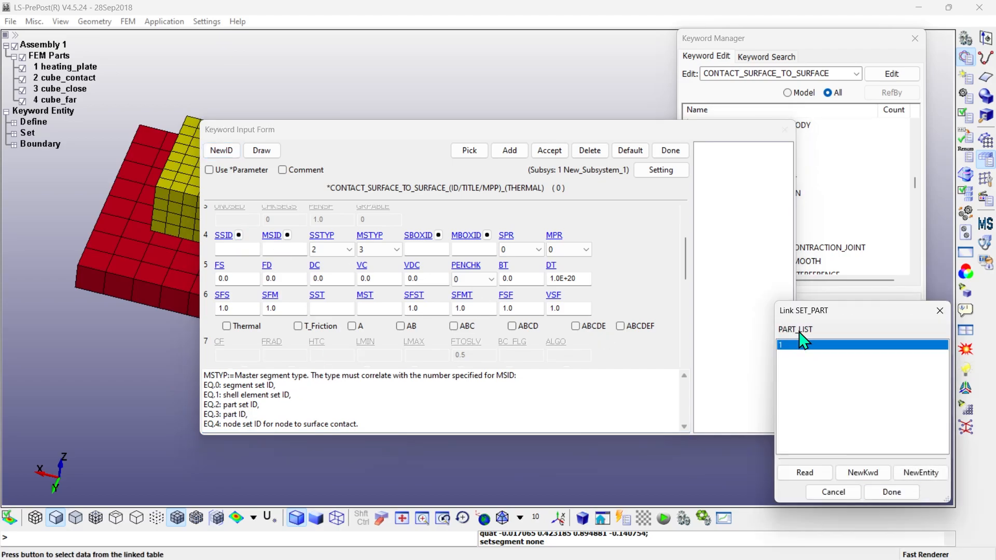
left_click(891, 492)
left_click(287, 235)
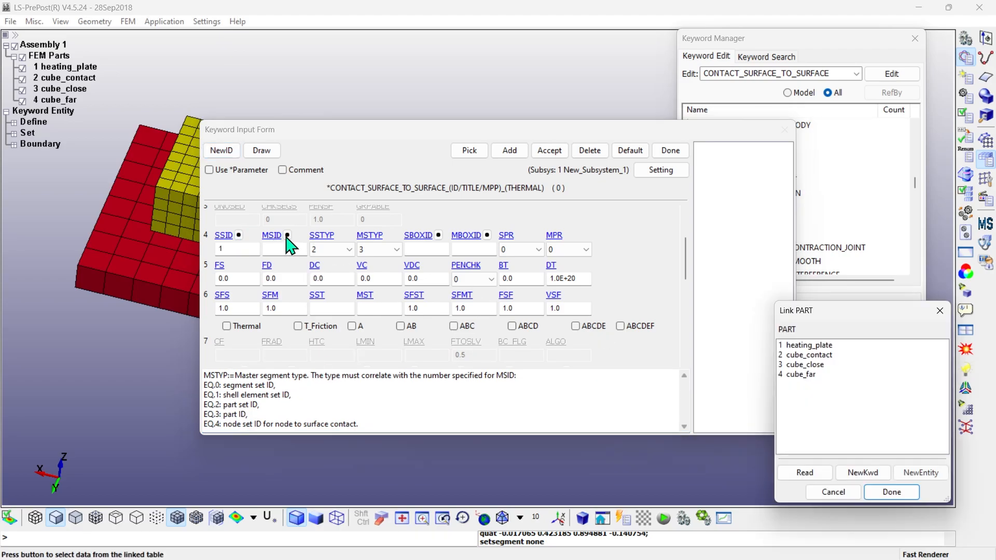
left_click(810, 346)
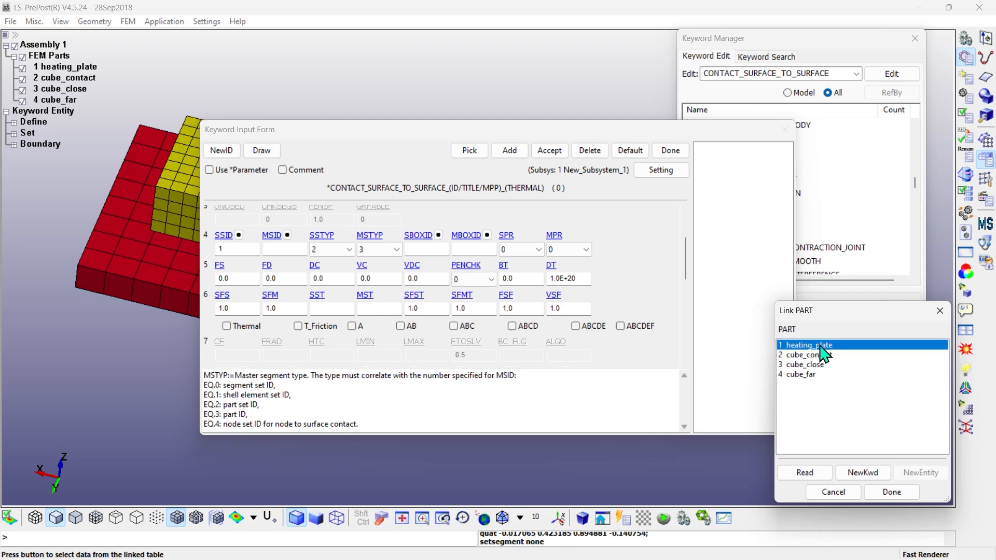
double_click(833, 345)
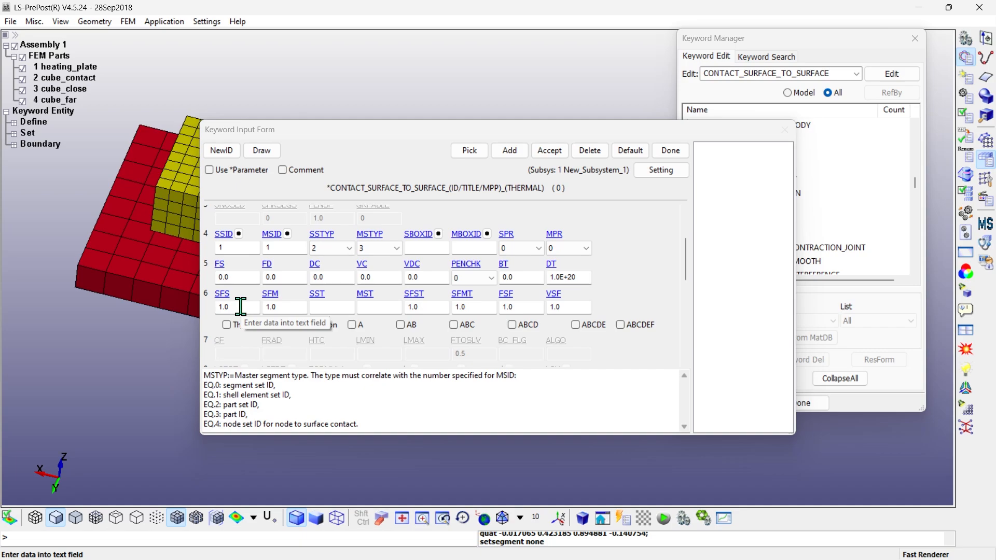
Enable the contact's Thermal option and set fluid conductivity CF to 0.1 and radiation factor FRAD to 6.3e-12.
scroll(689, 260, "down", 2)
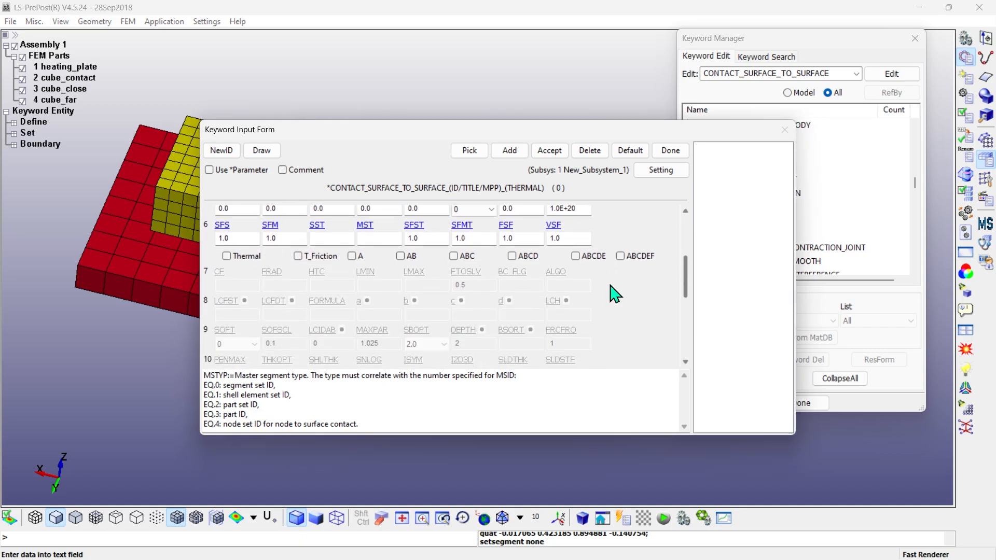
left_click(228, 257)
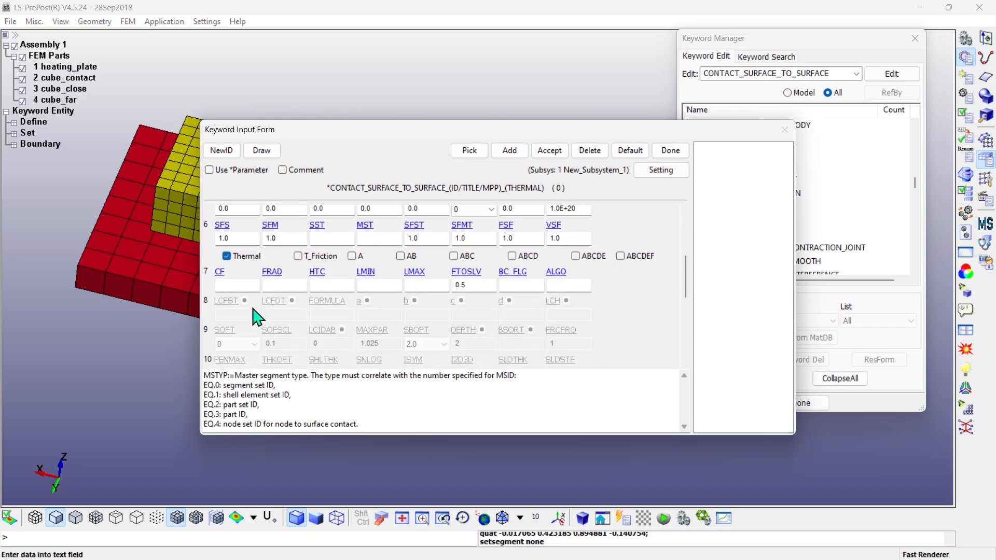
left_click(227, 285)
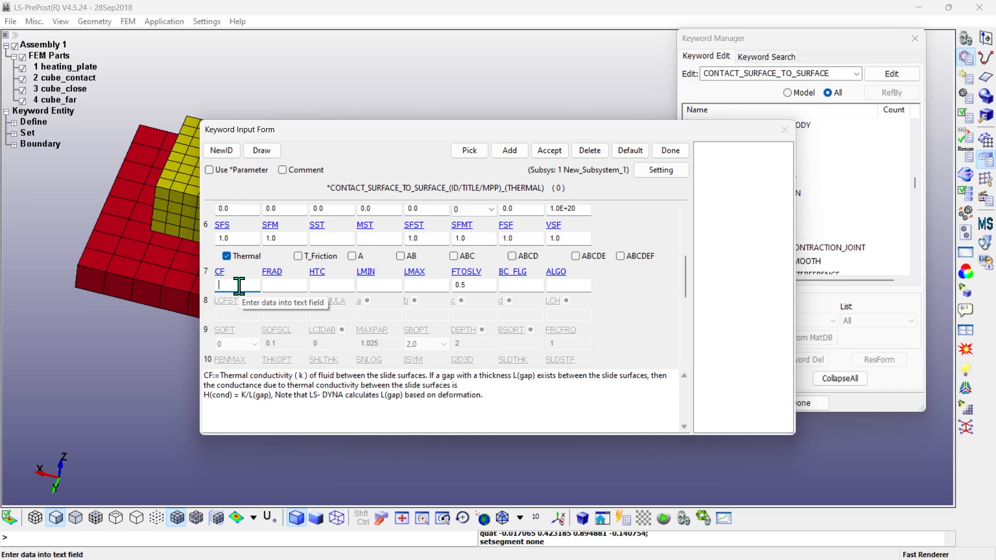
left_click(270, 285)
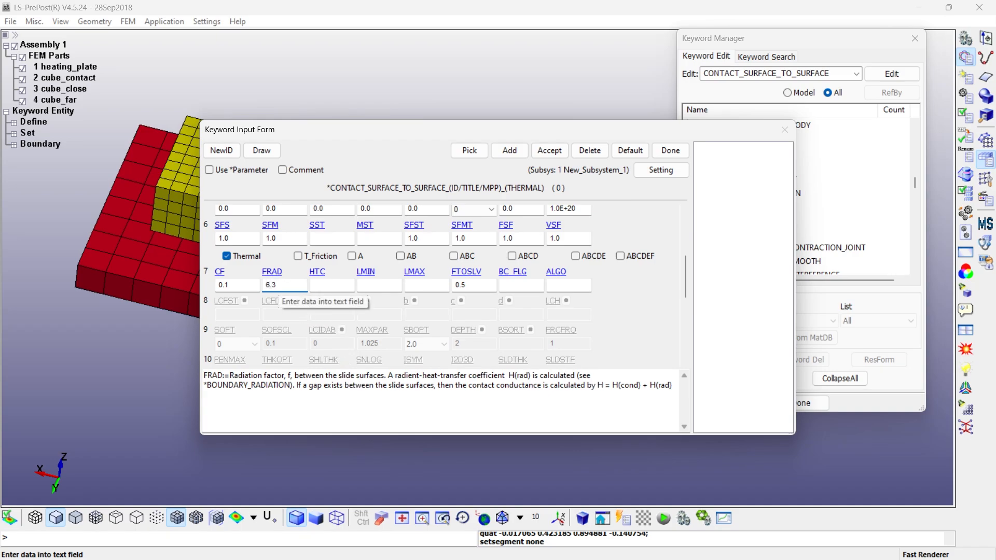
type("6.3e-12")
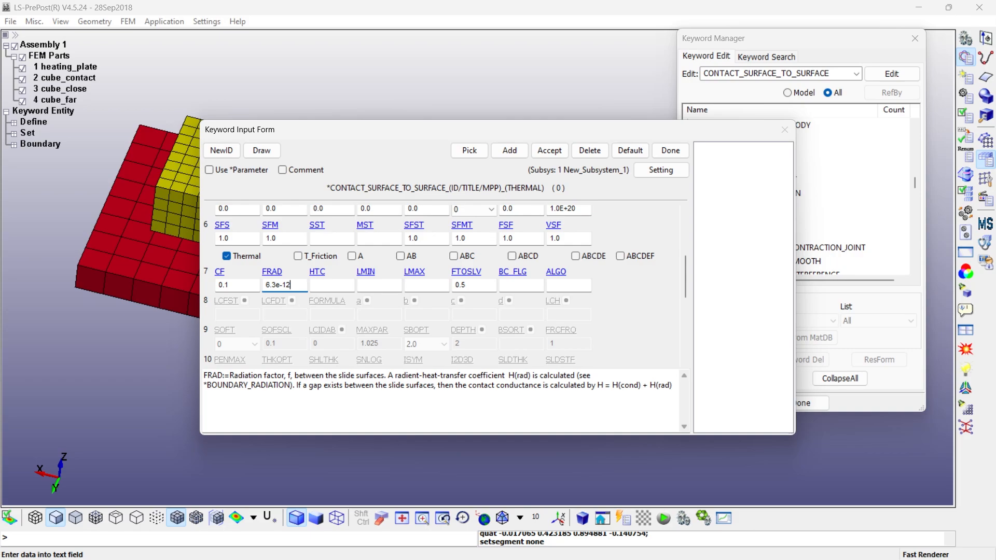
Set the contact's HTC to 50, LMIN to 0.01 and LMAX to 2, and accept and close the definition.
left_click(324, 288)
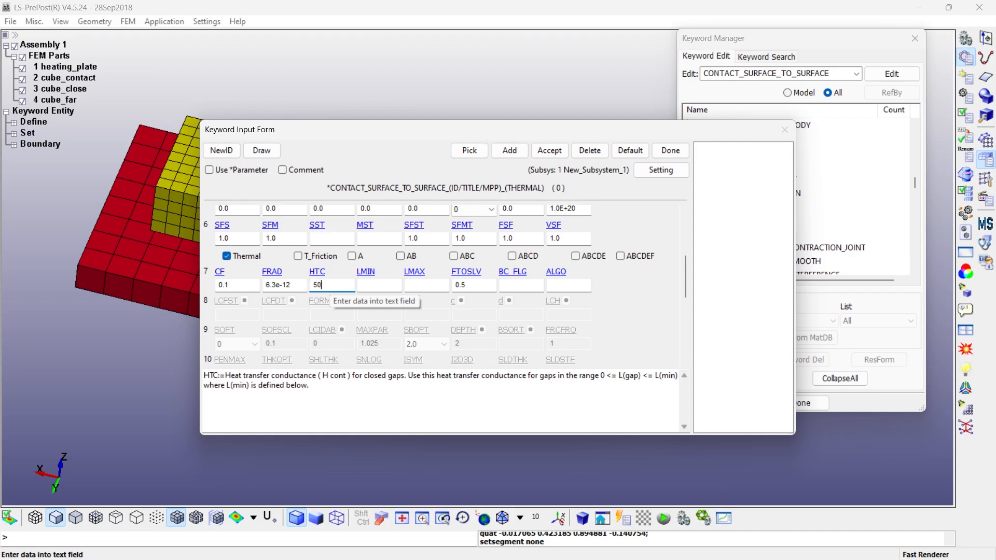
left_click(377, 284)
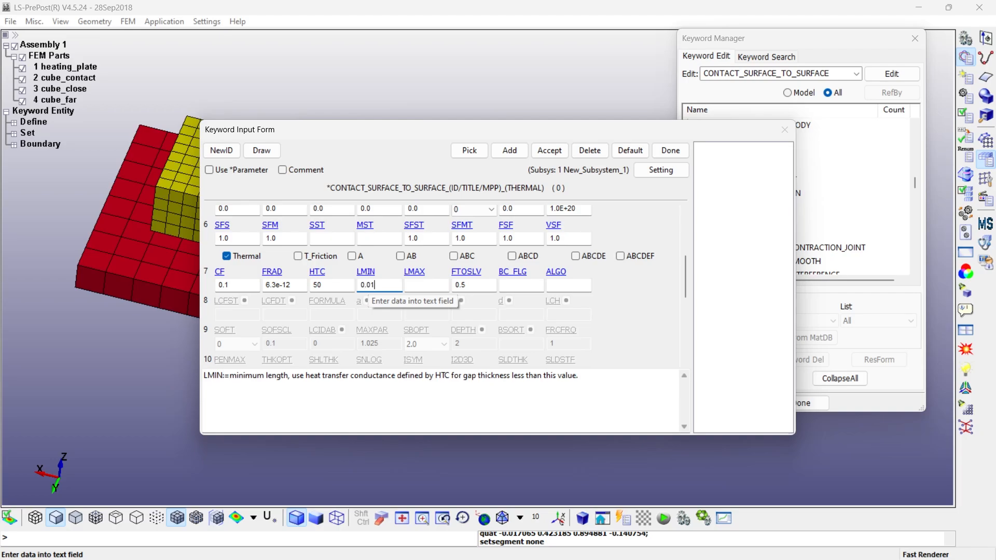
left_click(415, 285)
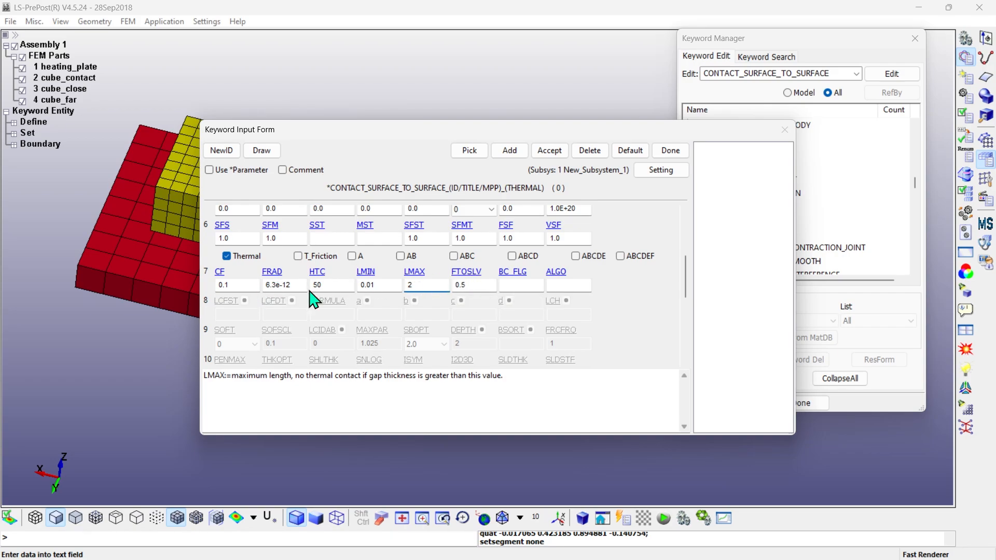
left_click(389, 285)
left_click(313, 286)
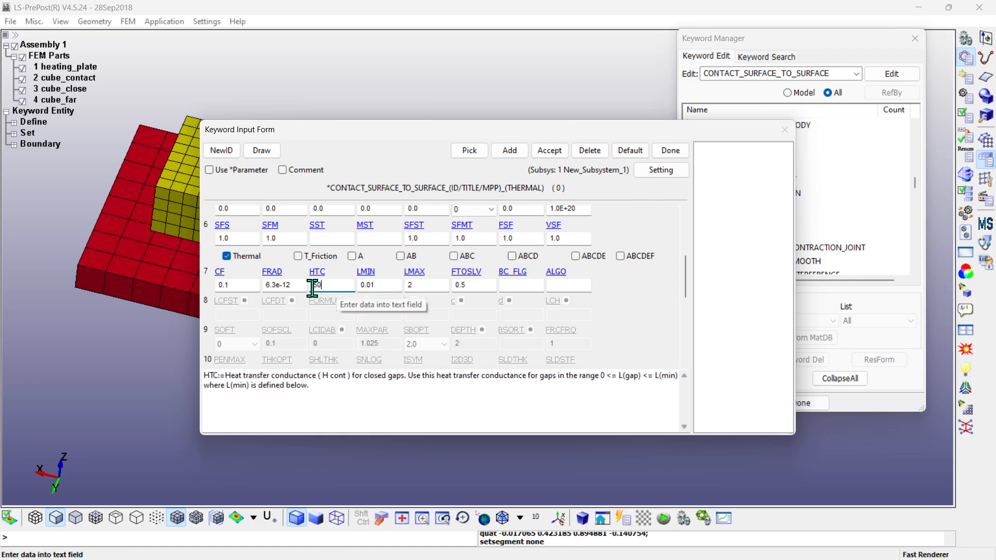
left_click(283, 284)
left_click(231, 285)
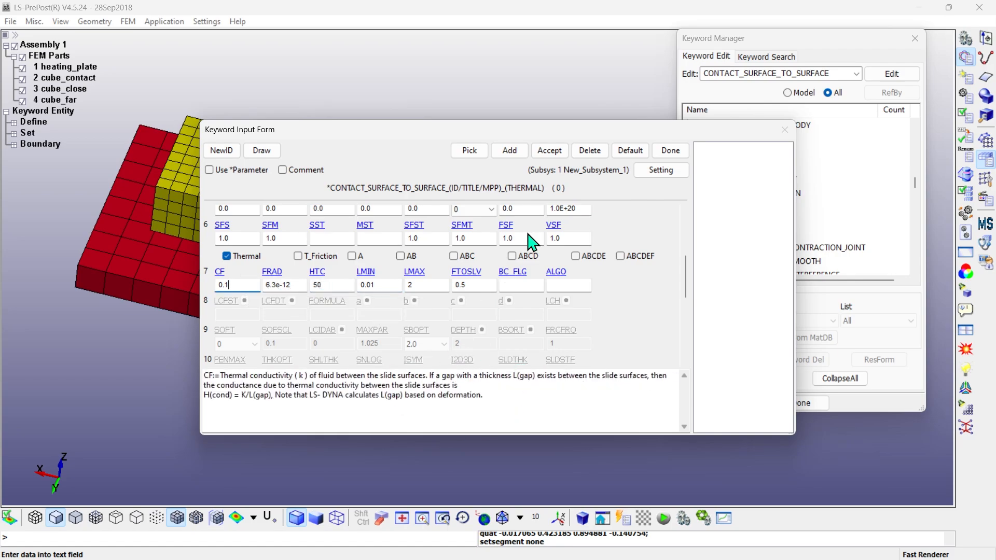
left_click(545, 154)
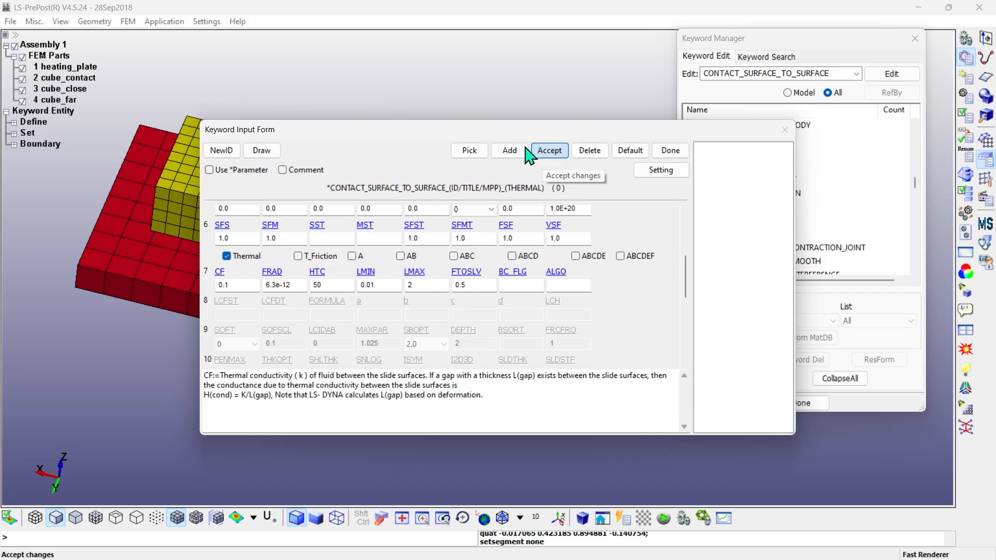
left_click(670, 151)
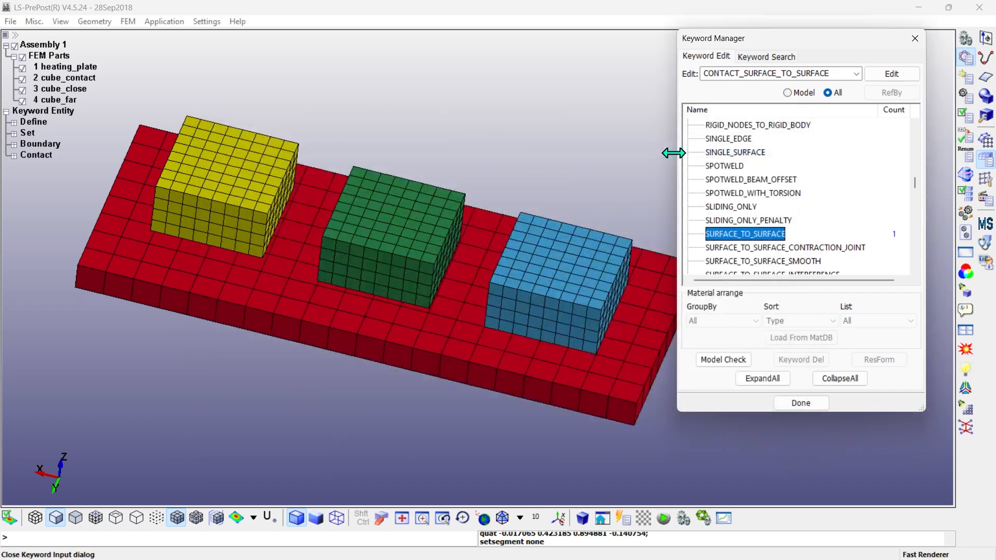
Define a CONTROL_SOLUTION keyword with SOLN set to 1 for thermal analysis only, then accept and close it.
left_click(845, 381)
left_click_drag(916, 257, 924, 169)
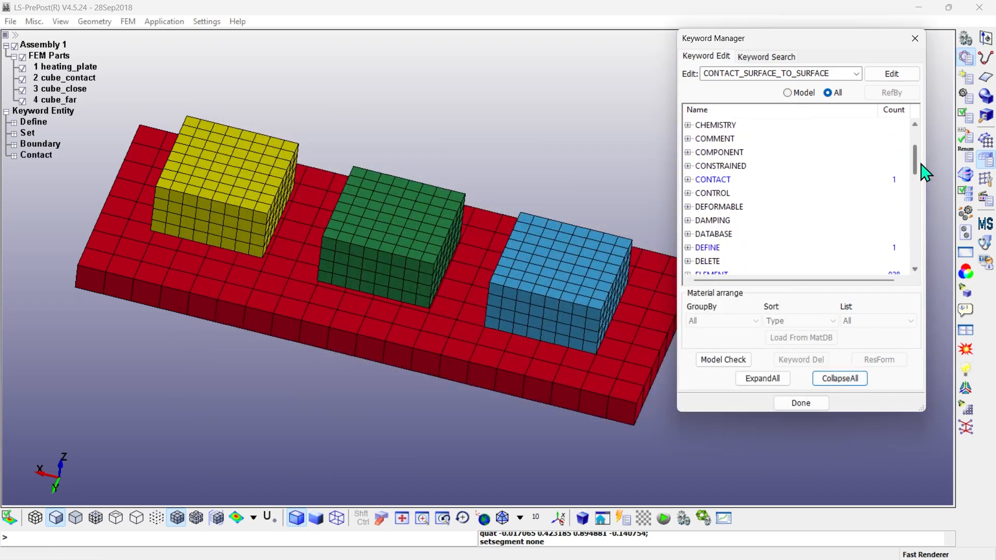
left_click(689, 193)
scroll(723, 222, "down", 3)
scroll(723, 222, "down", 12)
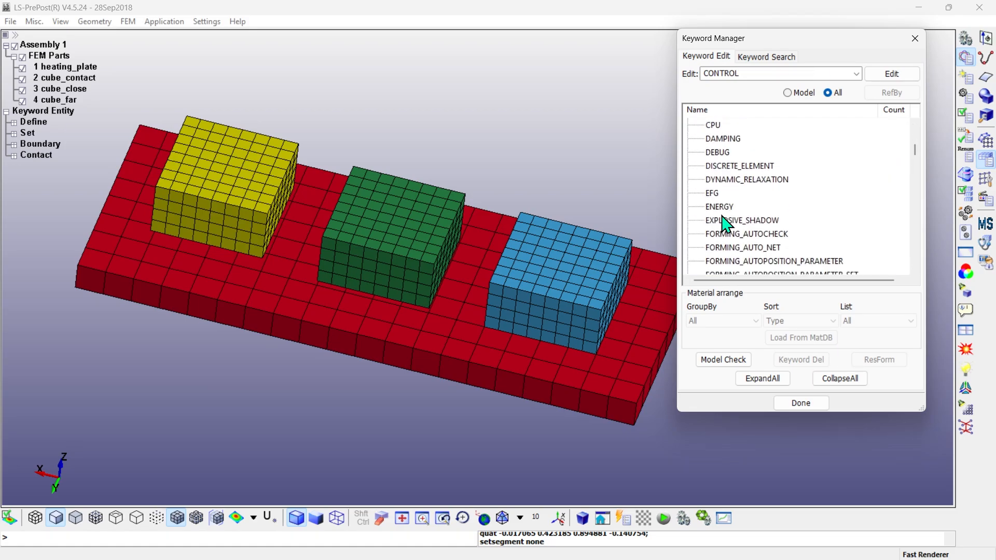
scroll(723, 222, "down", 15)
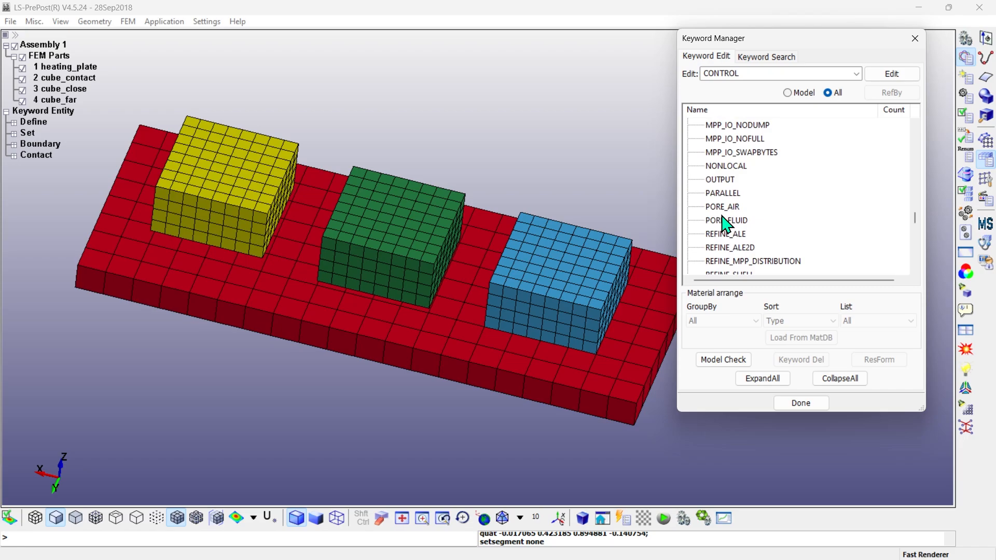
scroll(724, 221, "down", 5)
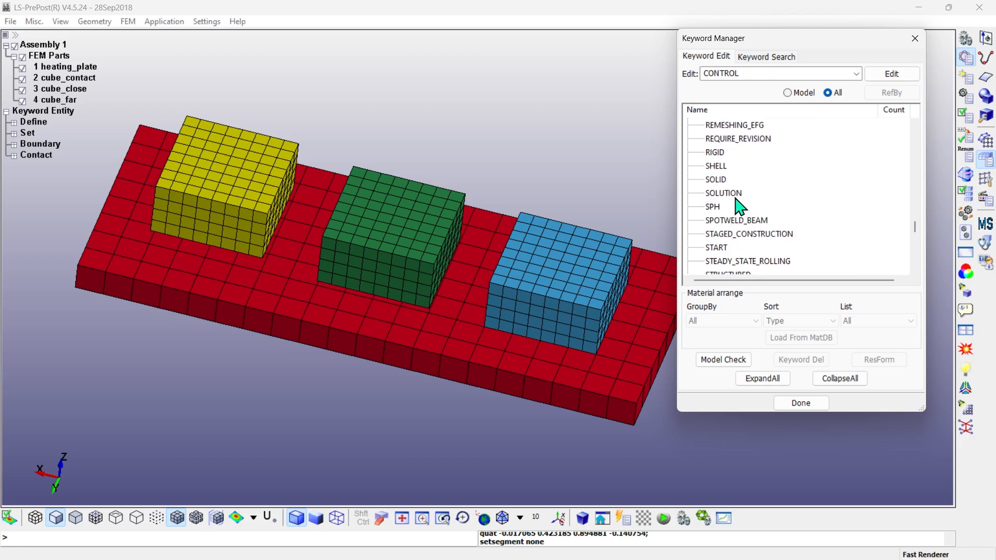
double_click(729, 194)
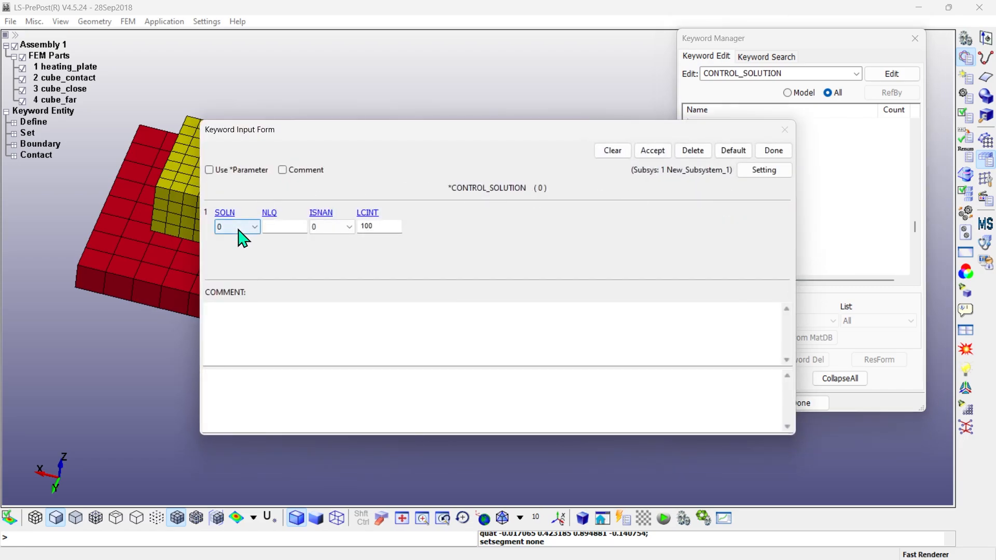
left_click(238, 231)
left_click(238, 246)
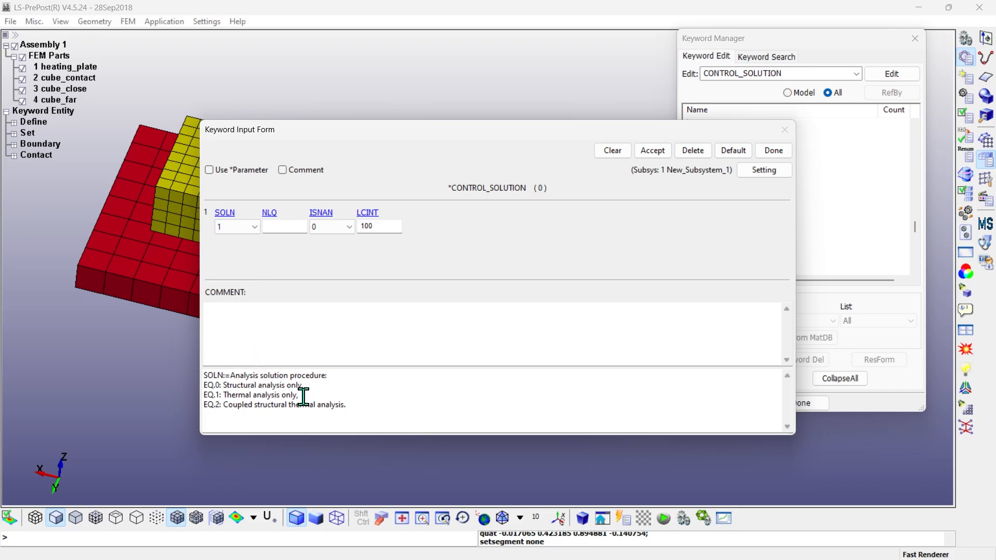
left_click_drag(304, 396, 202, 397)
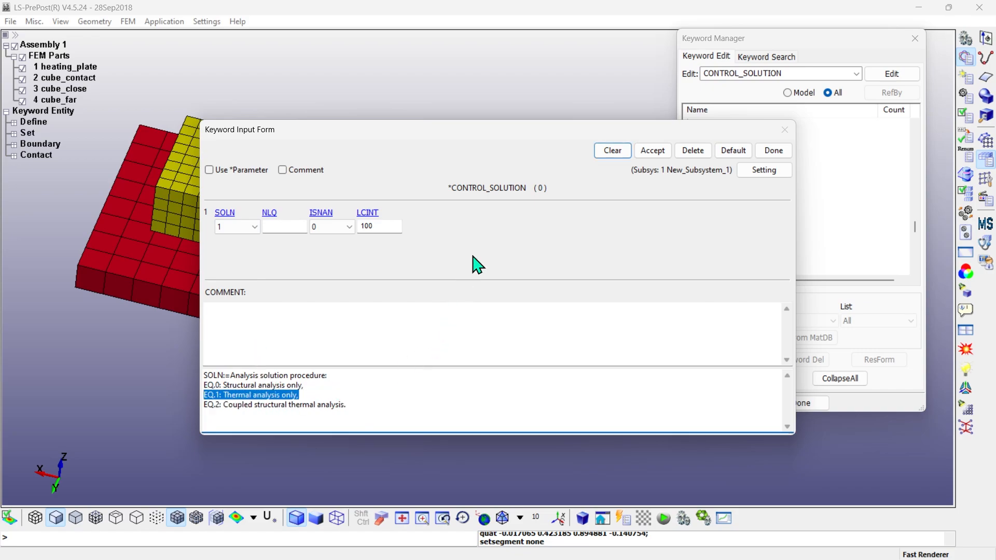
left_click(655, 151)
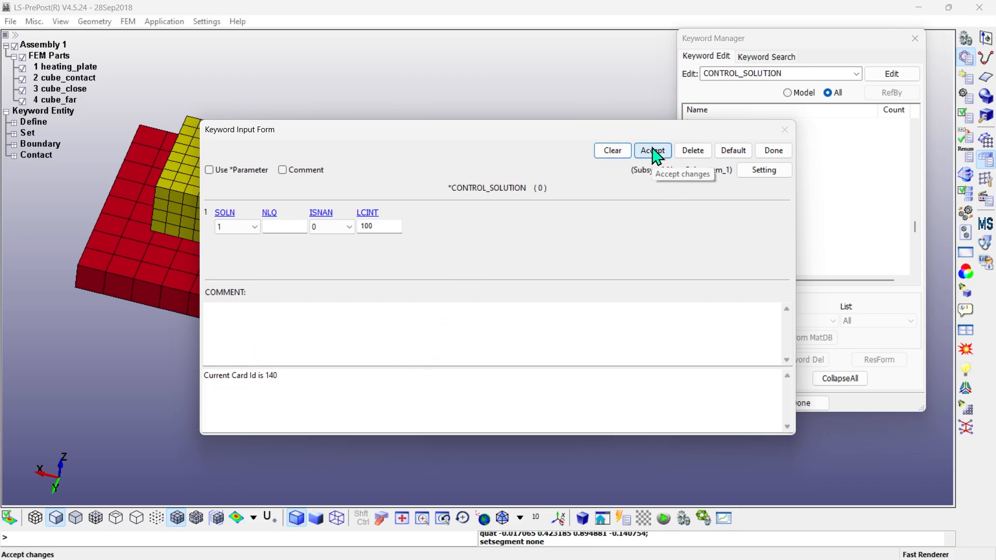
left_click(772, 153)
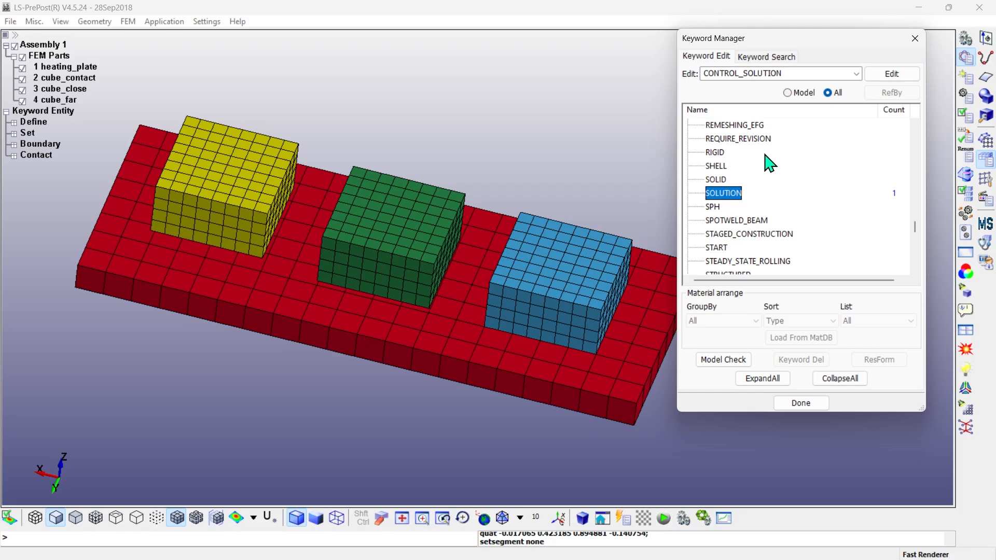
Define a CONTROL_TERMINATION keyword with termination time ENDTIM set to 10, then accept and close it.
scroll(769, 164, "down", 3)
double_click(731, 235)
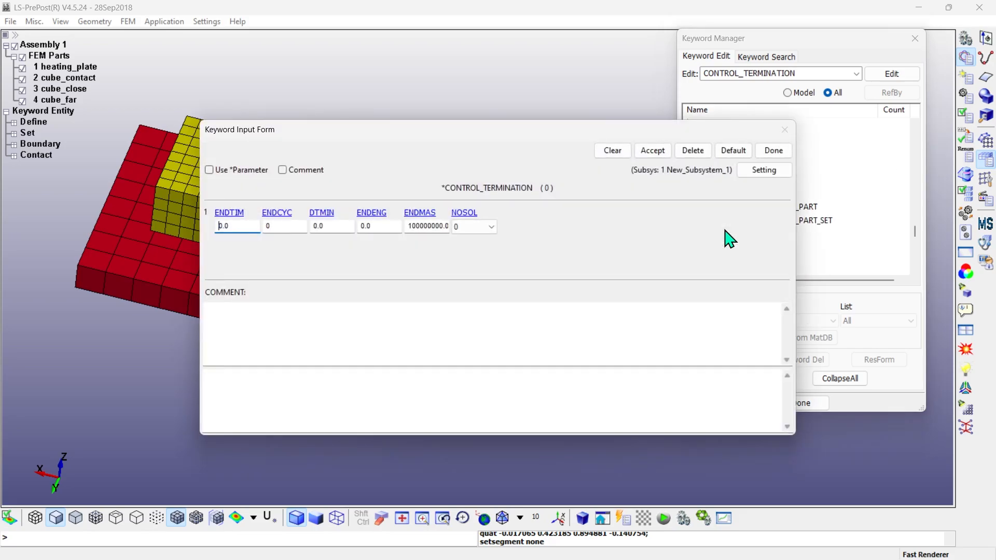
double_click(244, 227)
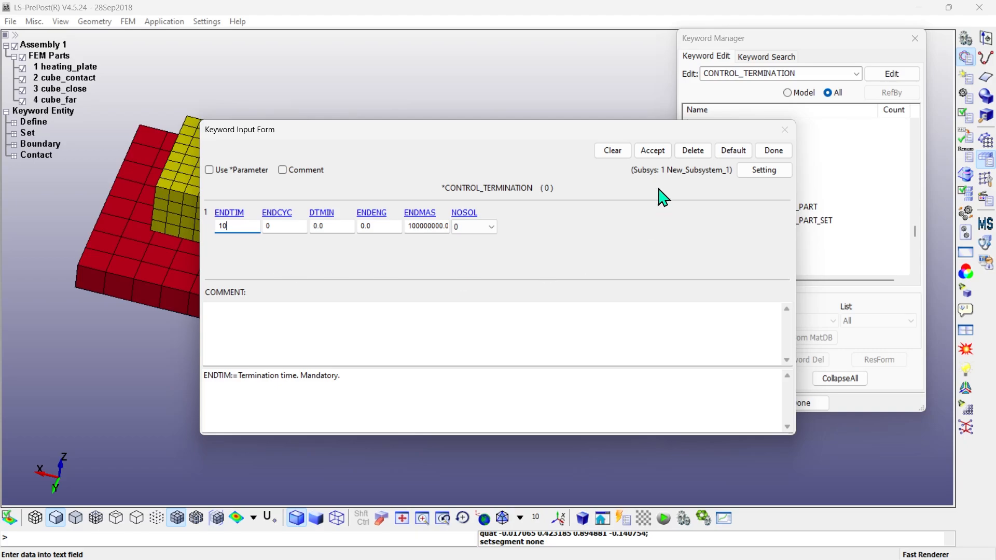
left_click(655, 151)
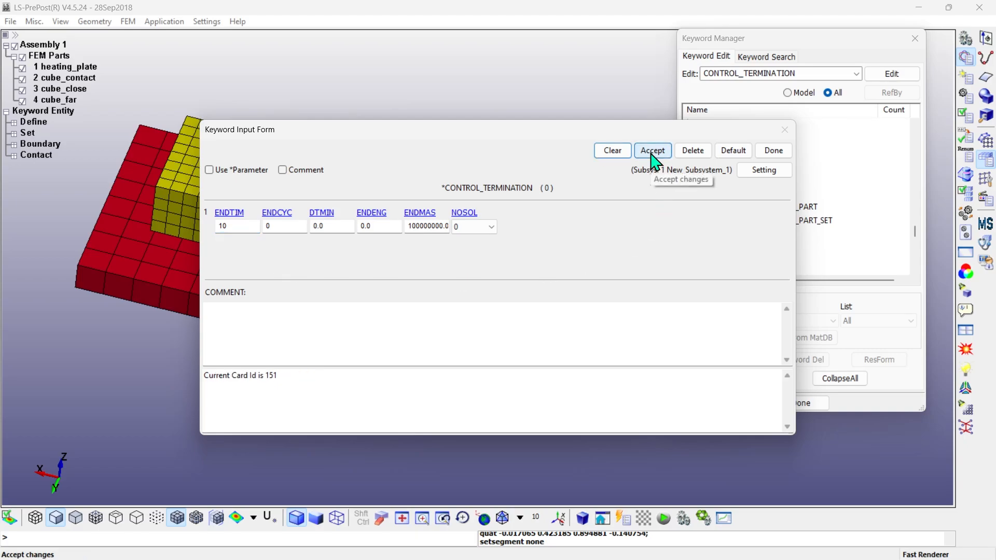
left_click(773, 151)
Start a CONTROL_THERMAL_SOLVER keyword with ATYPE 1 and PTYPE 1 for a nonlinear problem with properties evaluated at gauss point temperature.
scroll(786, 189, "down", 1)
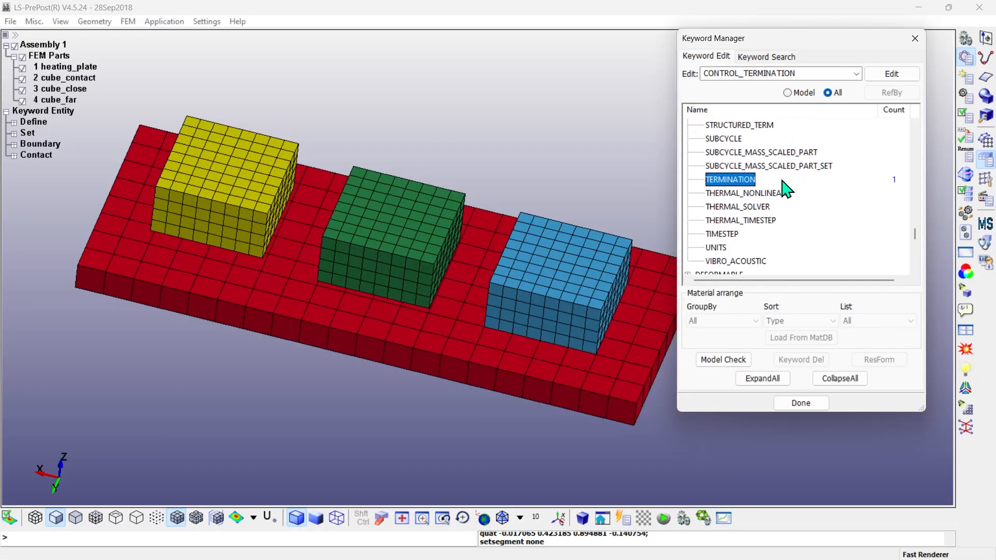
double_click(760, 206)
left_click(239, 227)
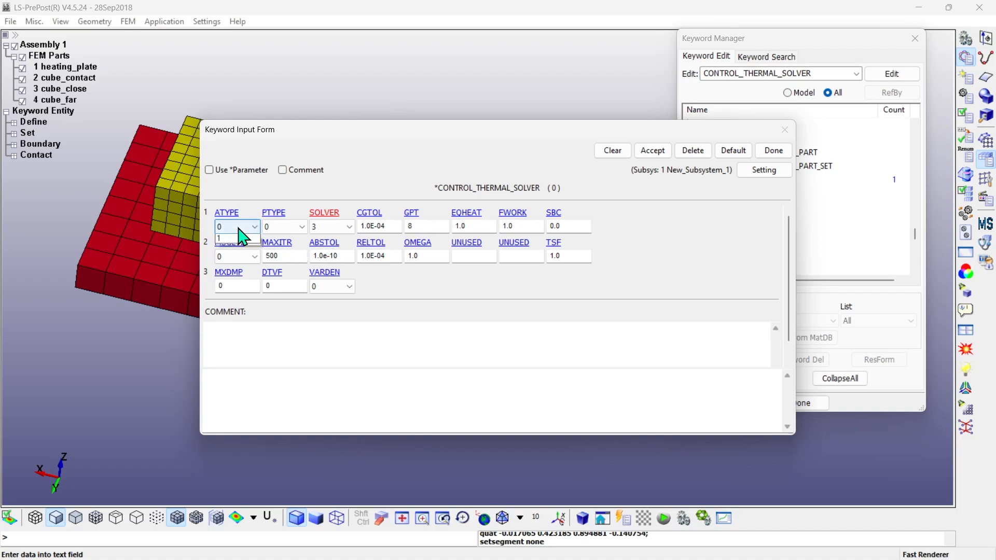
left_click(238, 238)
left_click_drag(285, 395, 194, 400)
left_click(285, 227)
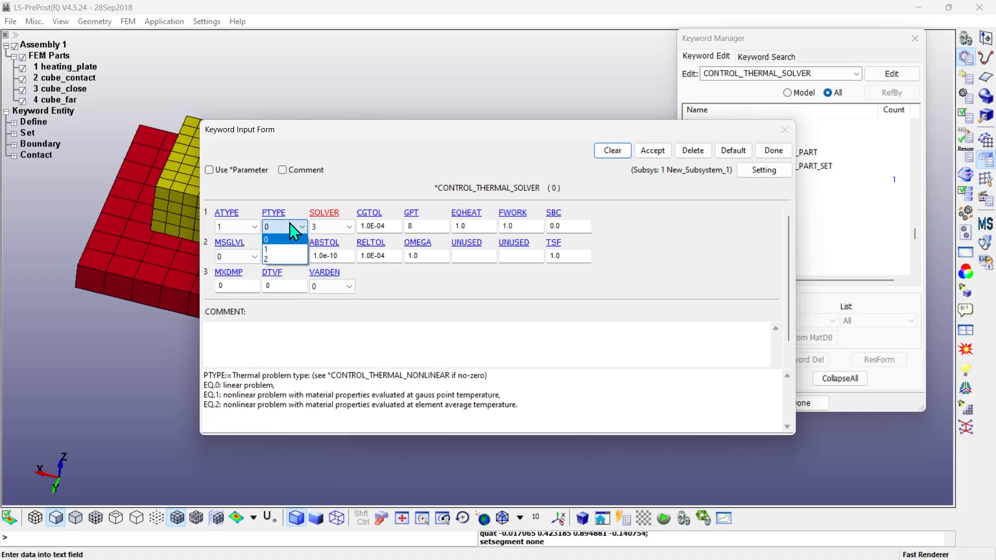
left_click(289, 248)
left_click_drag(501, 395, 197, 408)
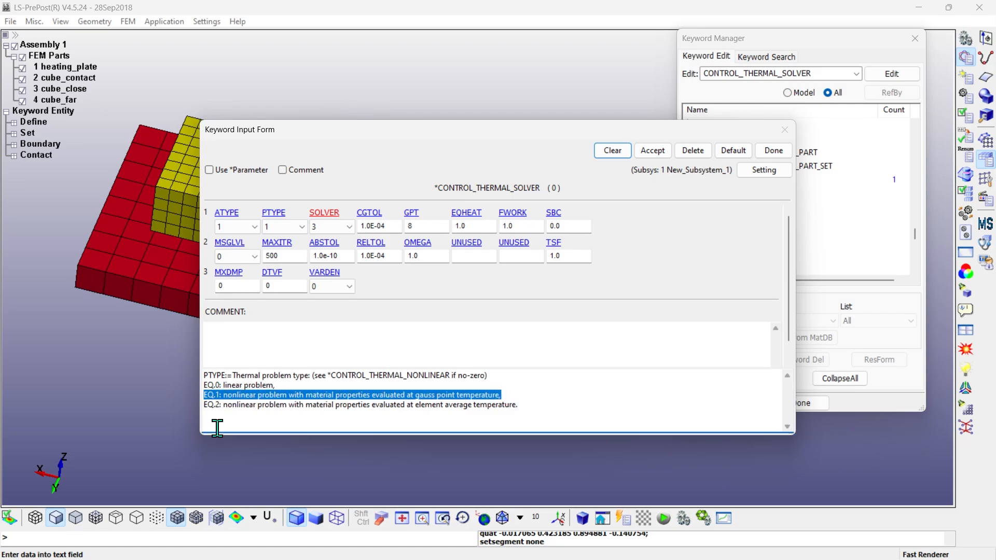
Set the thermal SOLVER type to 11, the symmetric direct solver, and accept and close the keyword.
left_click(344, 230)
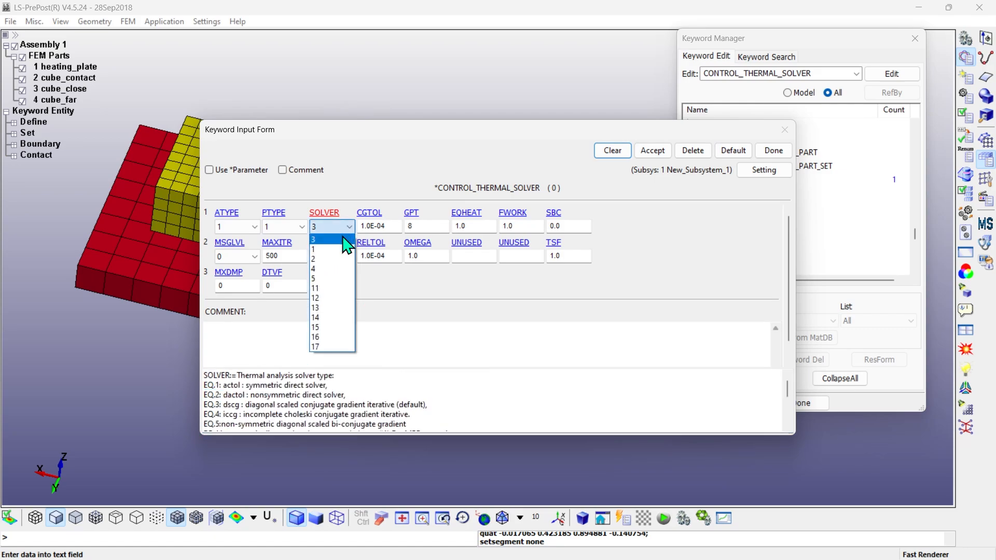
left_click(330, 291)
scroll(788, 397, "down", 1)
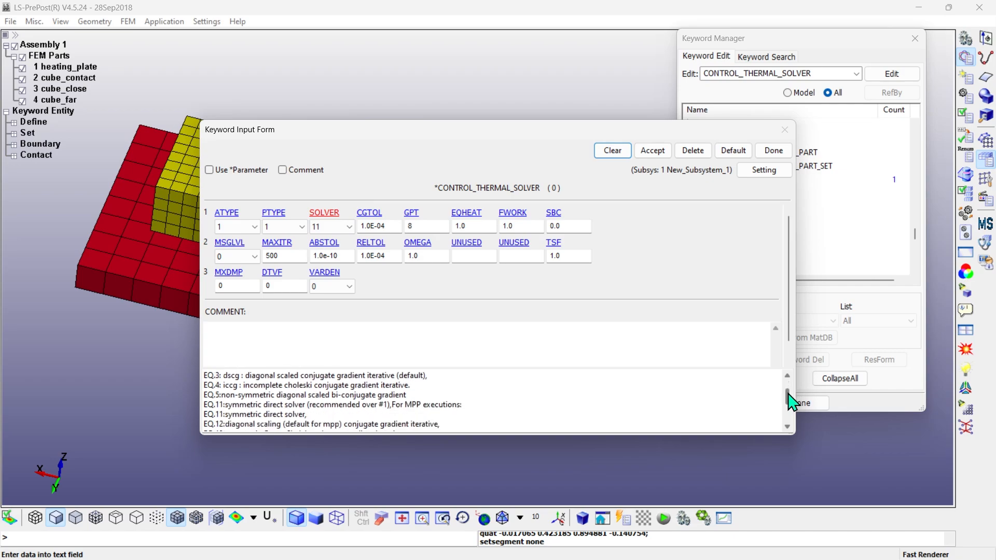
left_click(318, 406)
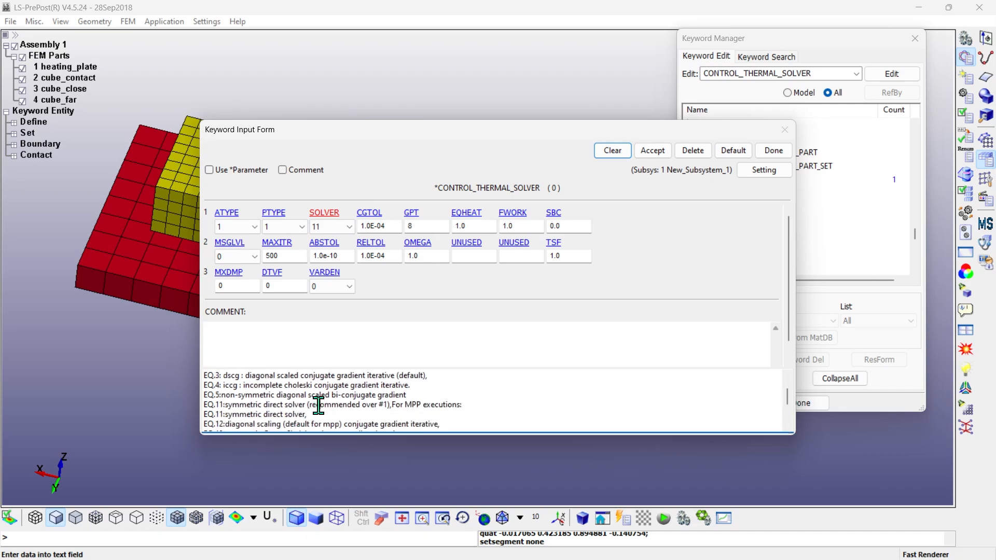
left_click_drag(463, 404, 204, 404)
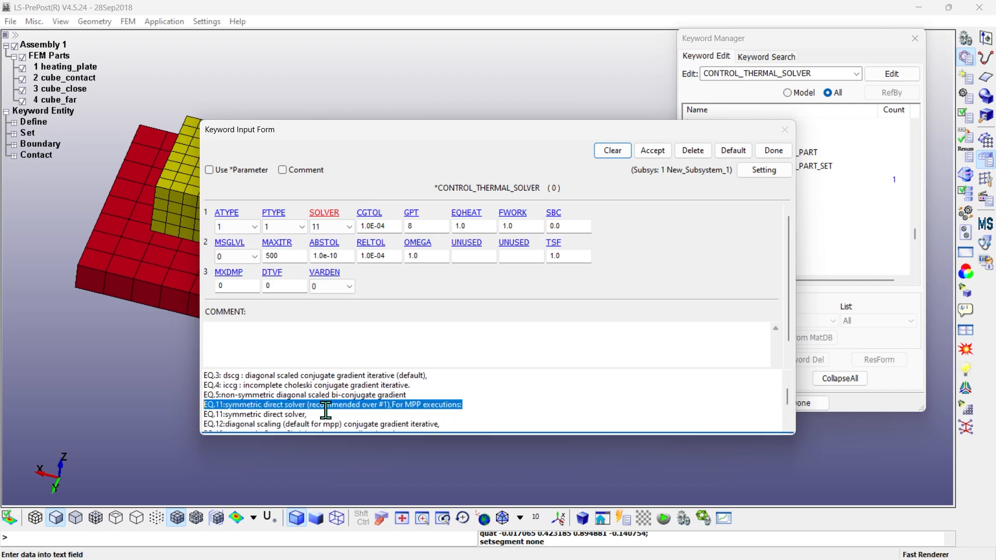
left_click(652, 151)
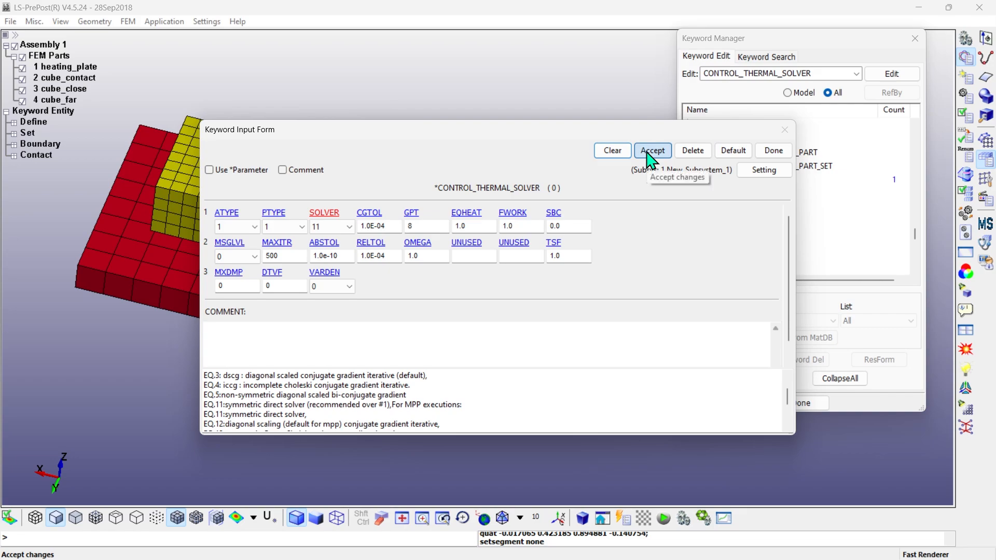
left_click(773, 151)
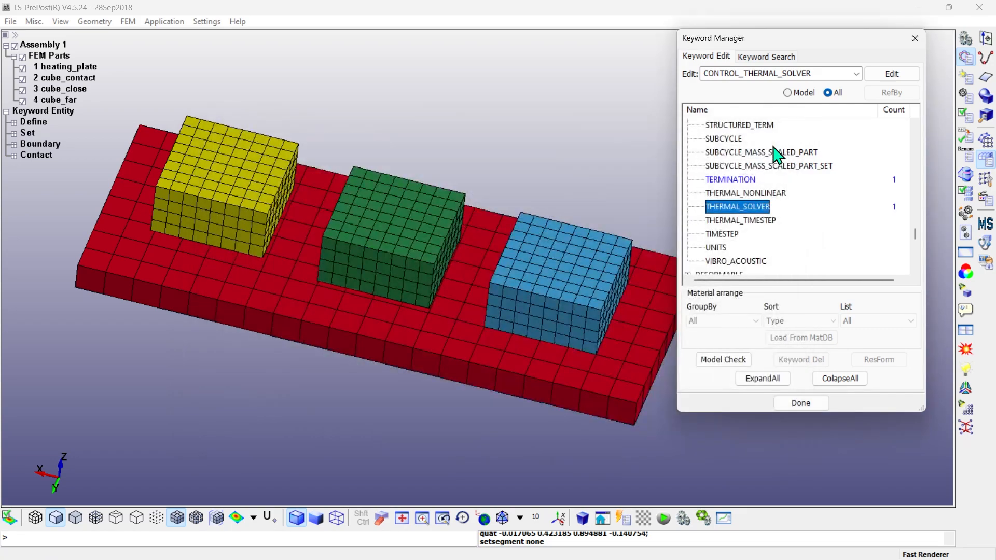
Start a CONTROL_THERMAL_TIMESTEP keyword with TS set to 1 for a variable time step and initial step ITS set to 0.1.
left_click(740, 221)
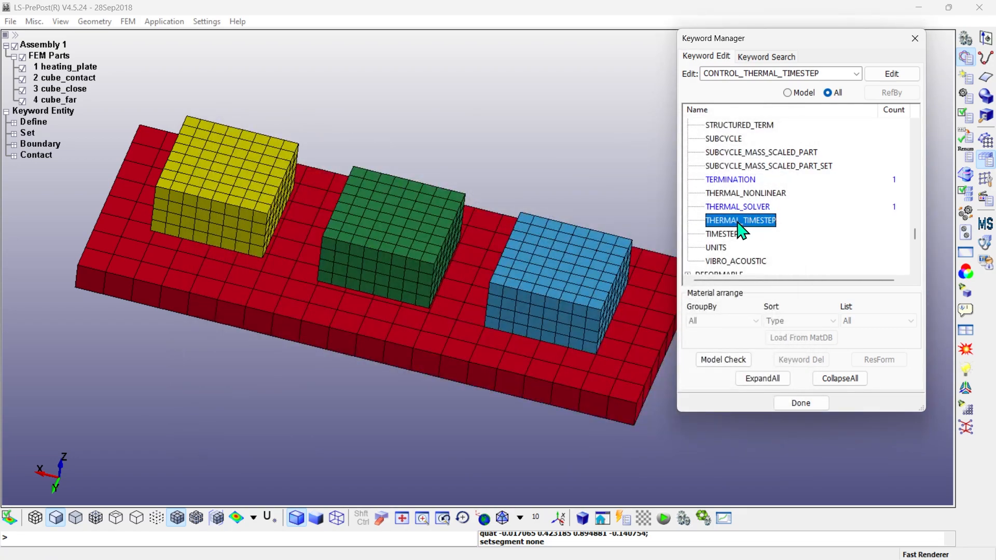
double_click(744, 220)
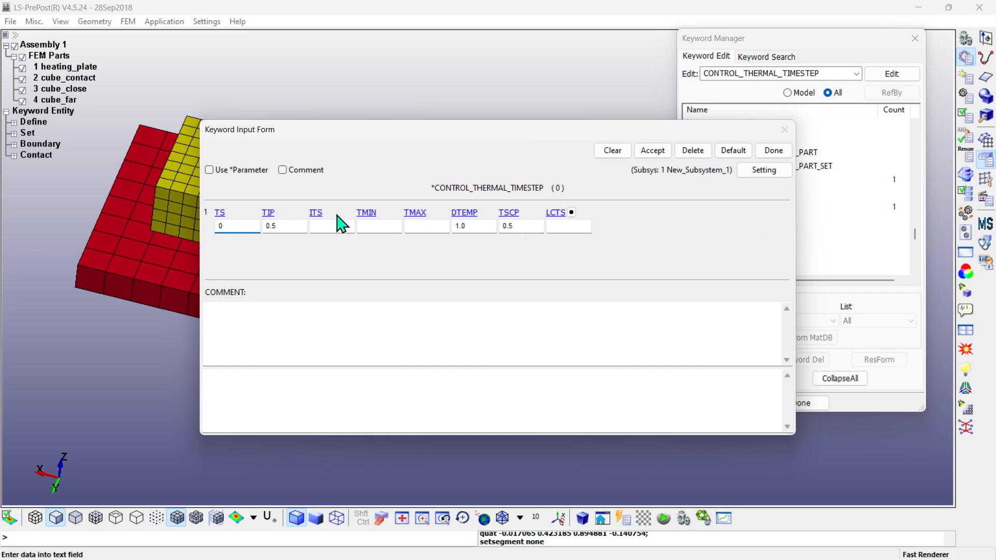
left_click(239, 228)
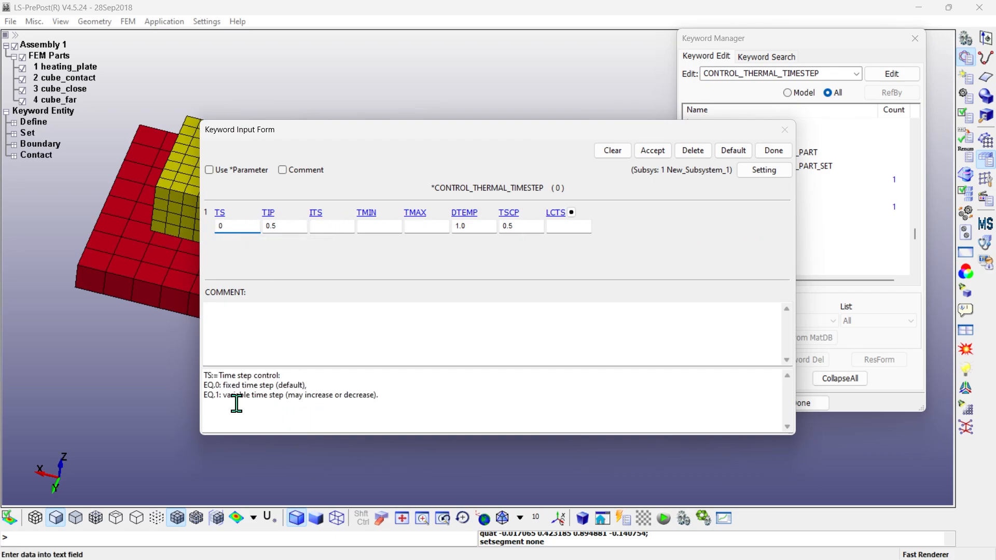
double_click(233, 225)
type("1")
left_click(285, 225)
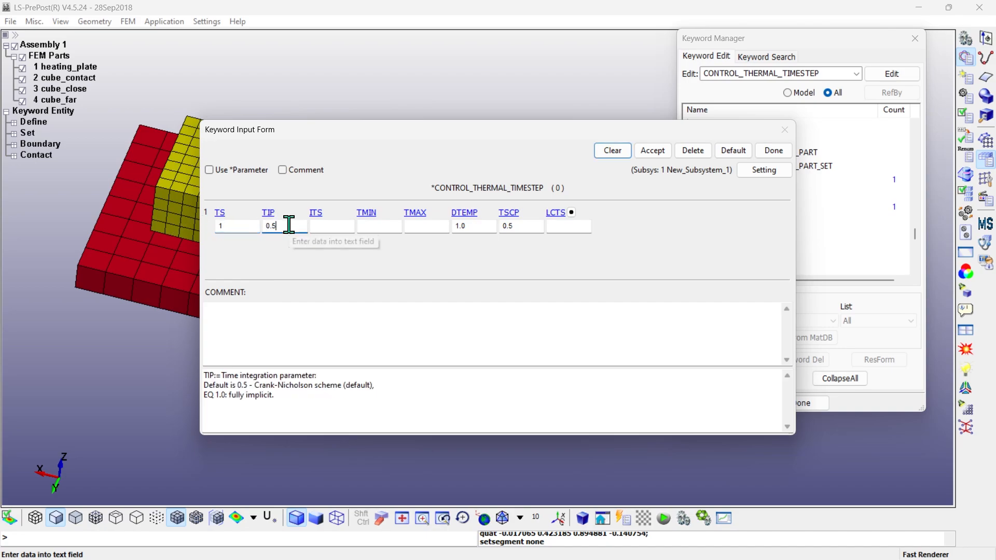
left_click(336, 227)
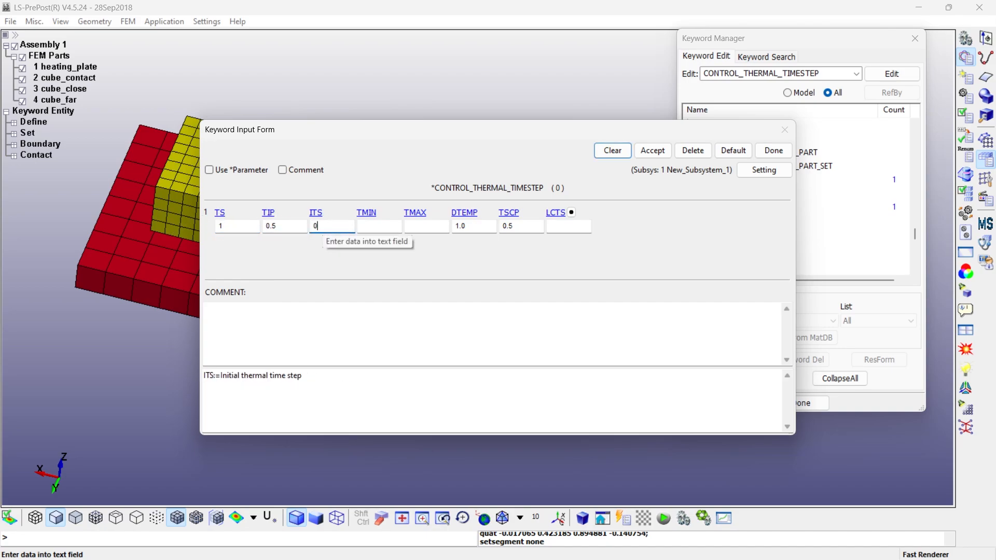
Set the minimum and maximum thermal time steps TMIN and TMAX to 0, and accept and close the keyword.
left_click(383, 226)
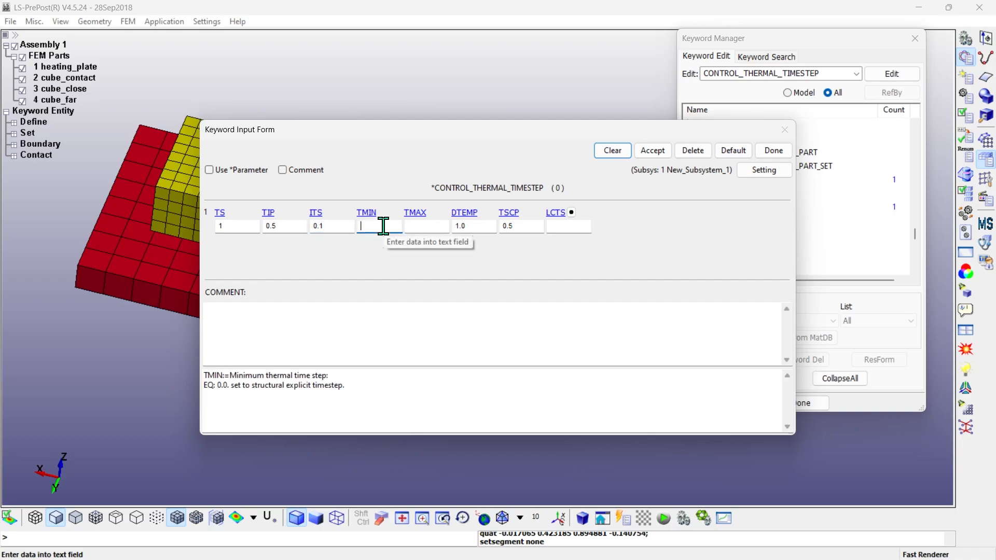
type("0")
left_click(433, 228)
type("0")
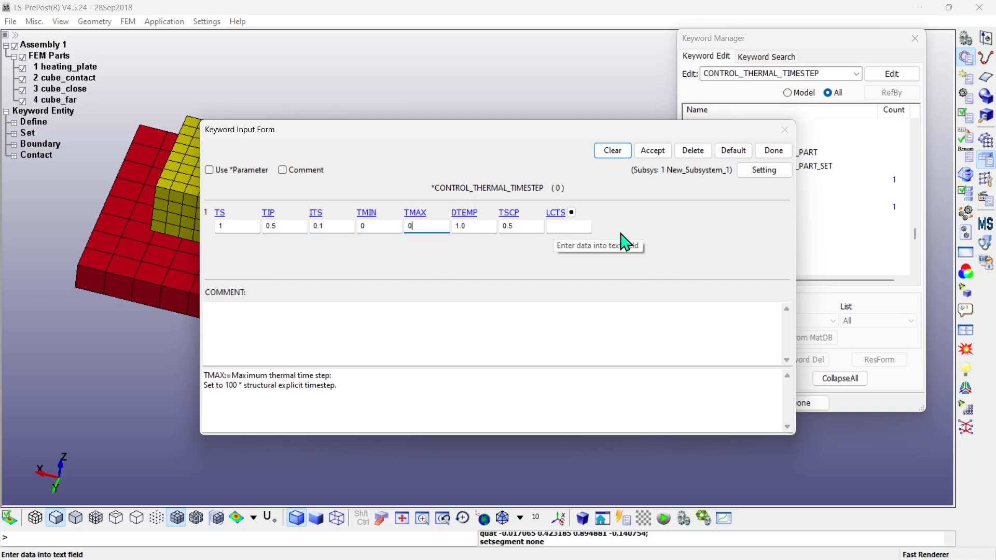
left_click(652, 154)
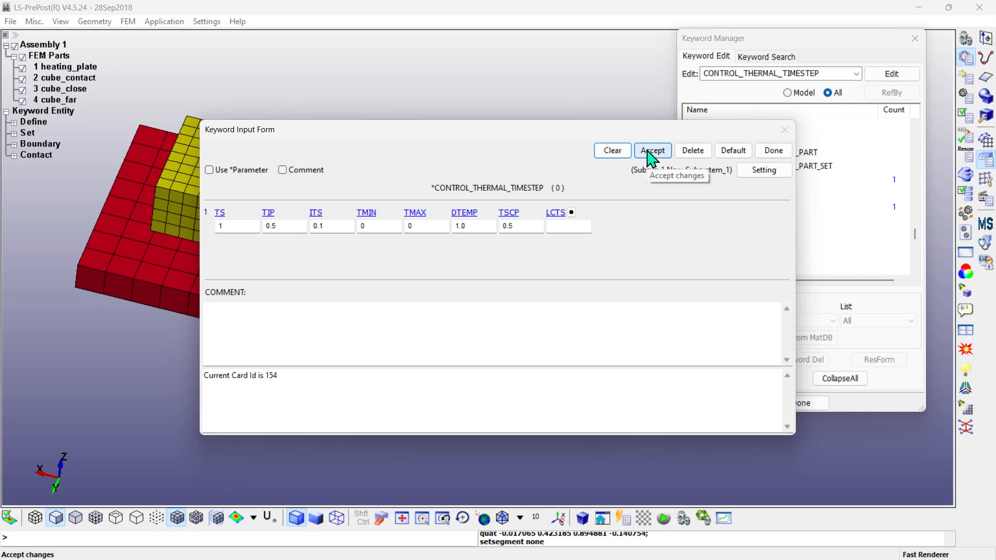
left_click(766, 153)
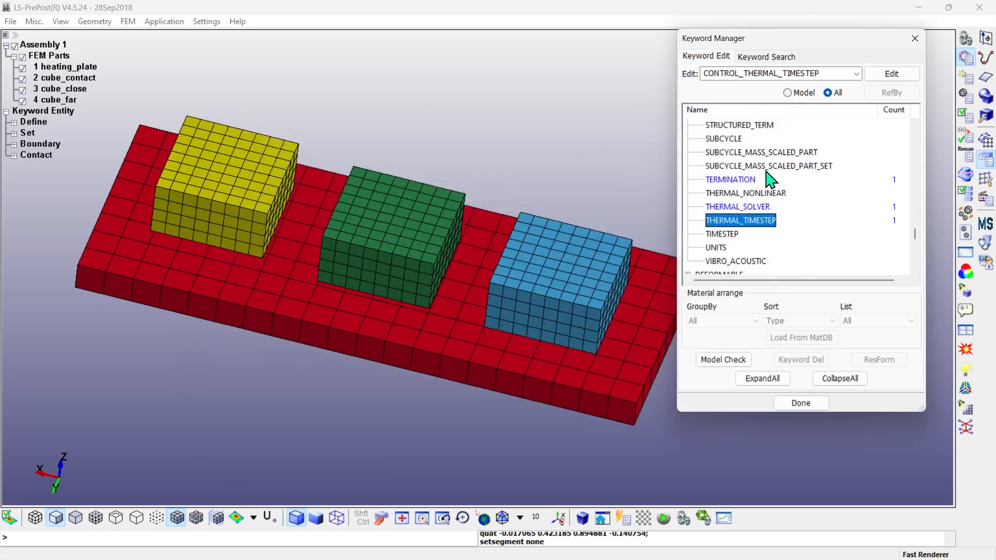
Start a DATABASE_ASCII_option keyword and enable GLSTAT and MATSUM output, each with a time interval DT of 0.1.
left_click(847, 375)
left_click_drag(915, 254, 924, 196)
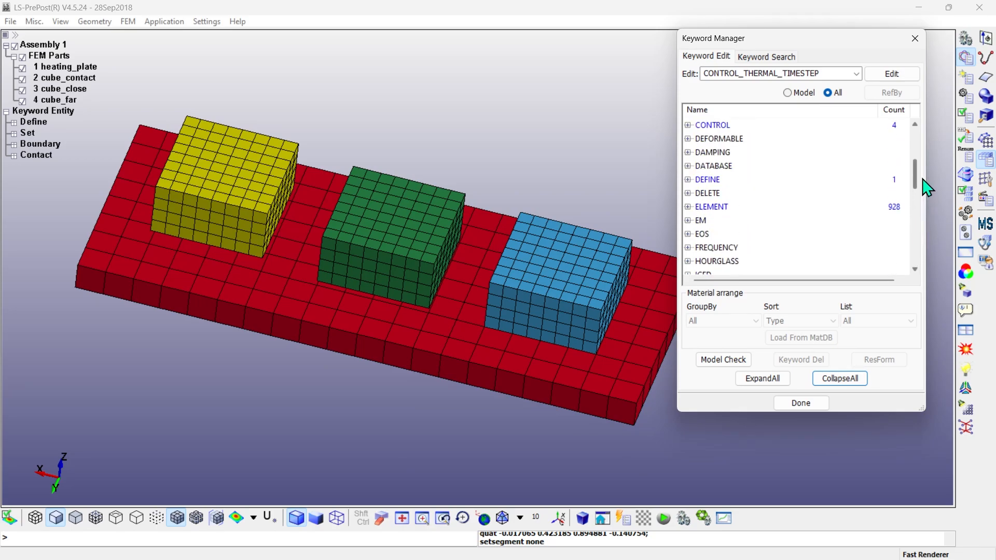
left_click(687, 166)
left_click(697, 166)
left_click(731, 180)
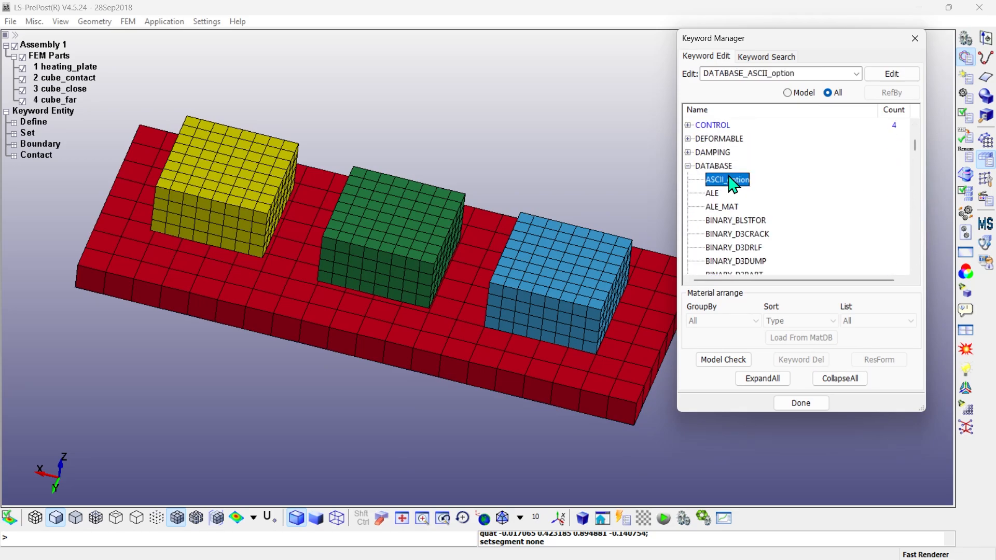
double_click(732, 181)
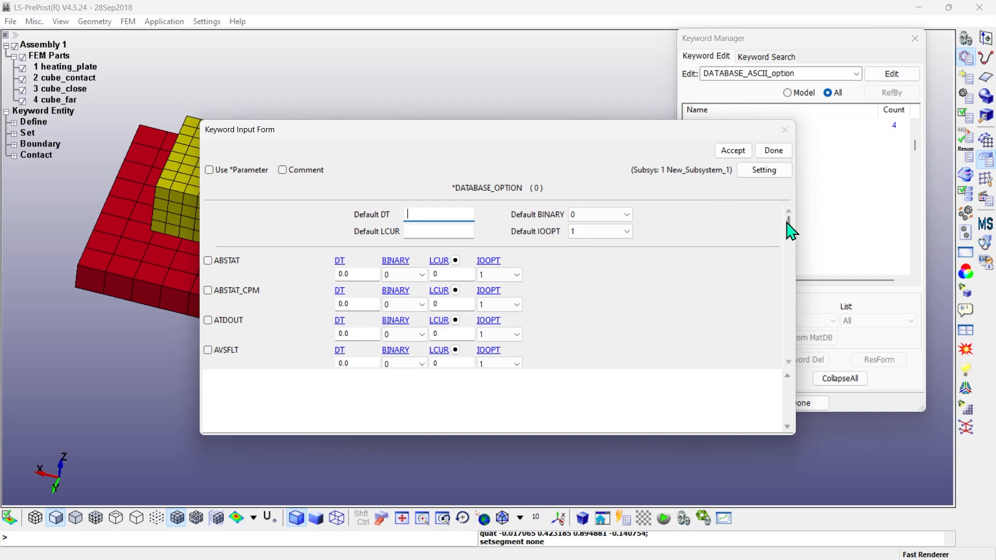
left_click_drag(787, 225, 789, 266)
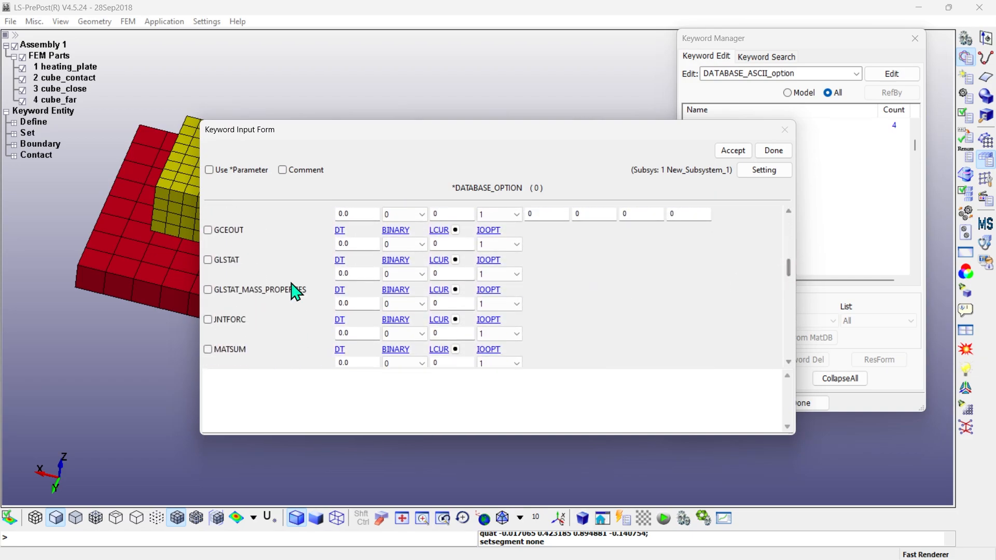
left_click(208, 260)
left_click(208, 349)
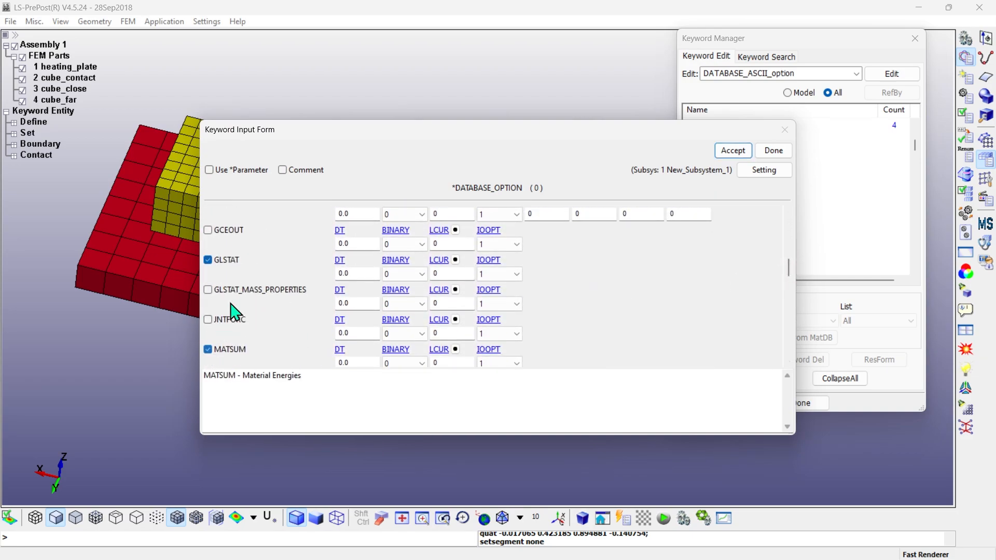
left_click(363, 273)
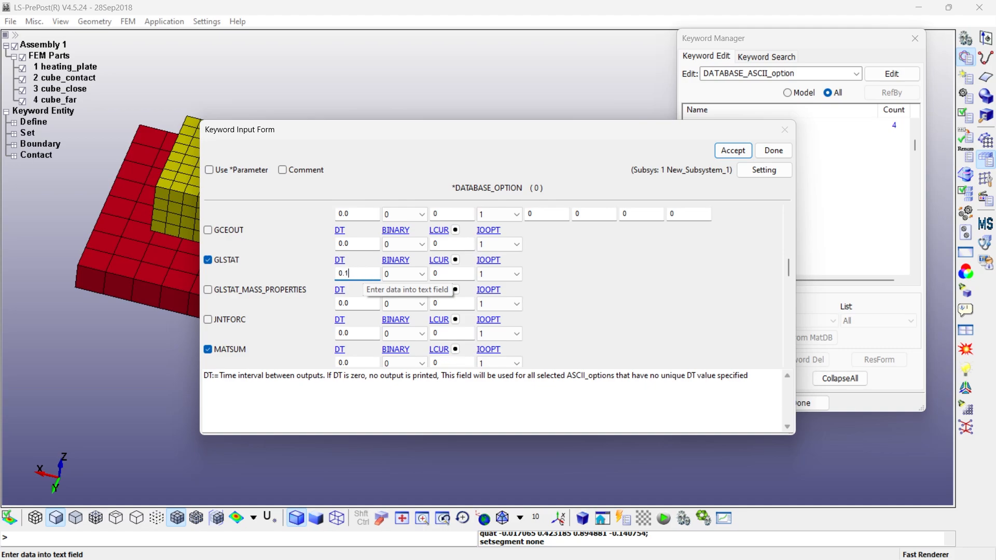
left_click(355, 363)
key("BackSpace")
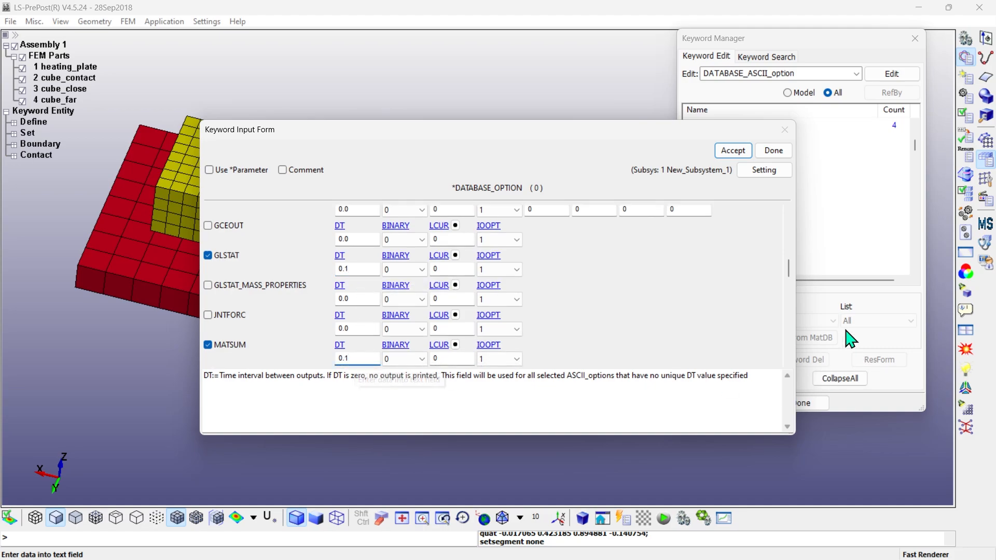
Enable TPRINT output with DT set to 0.1, and accept and close the ASCII output keyword.
left_click_drag(789, 271, 789, 344)
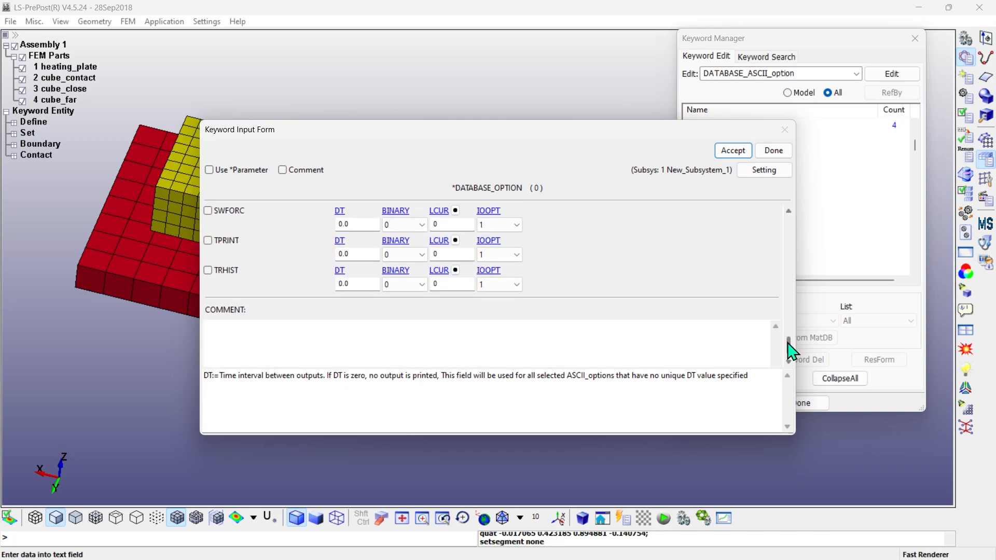
left_click(208, 240)
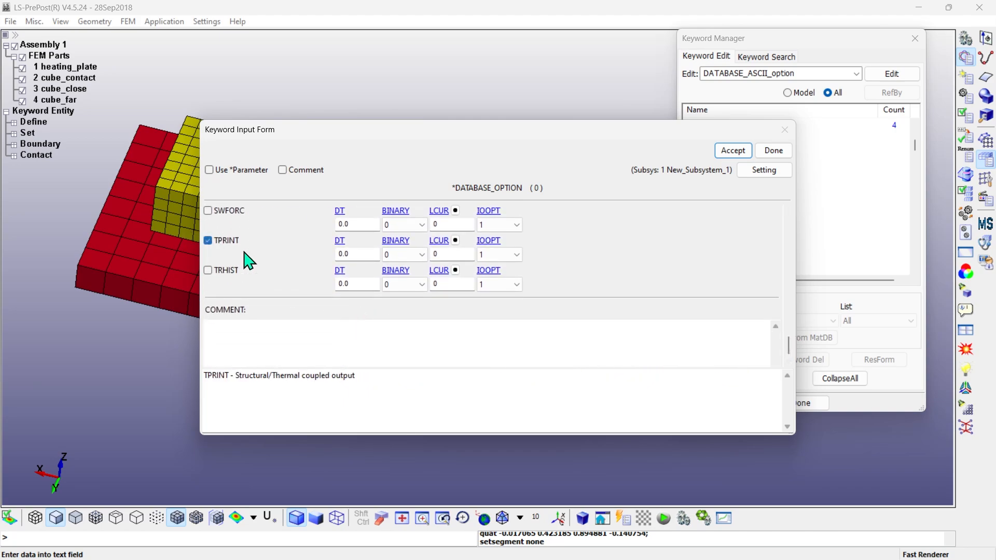
left_click(356, 255)
key("BackSpace")
type("1")
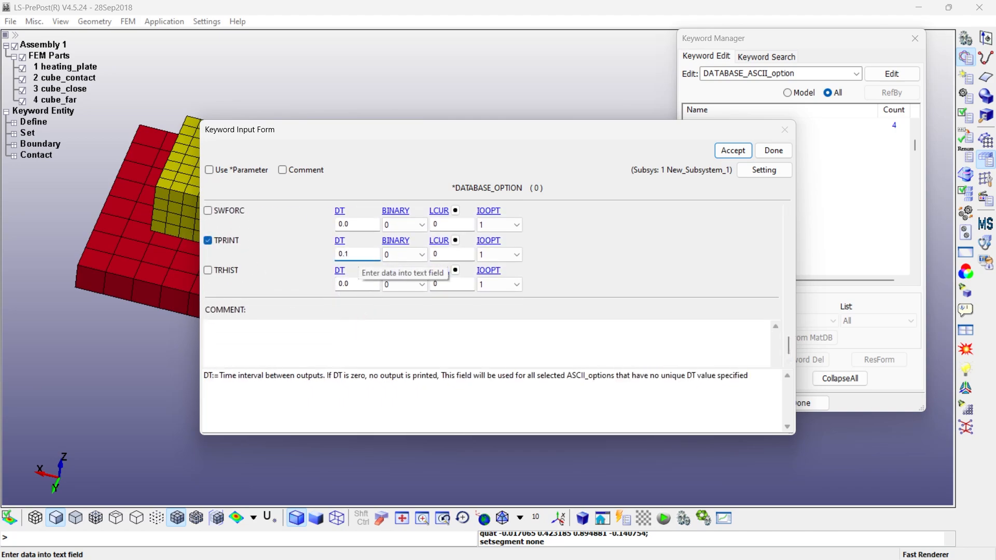
left_click(735, 153)
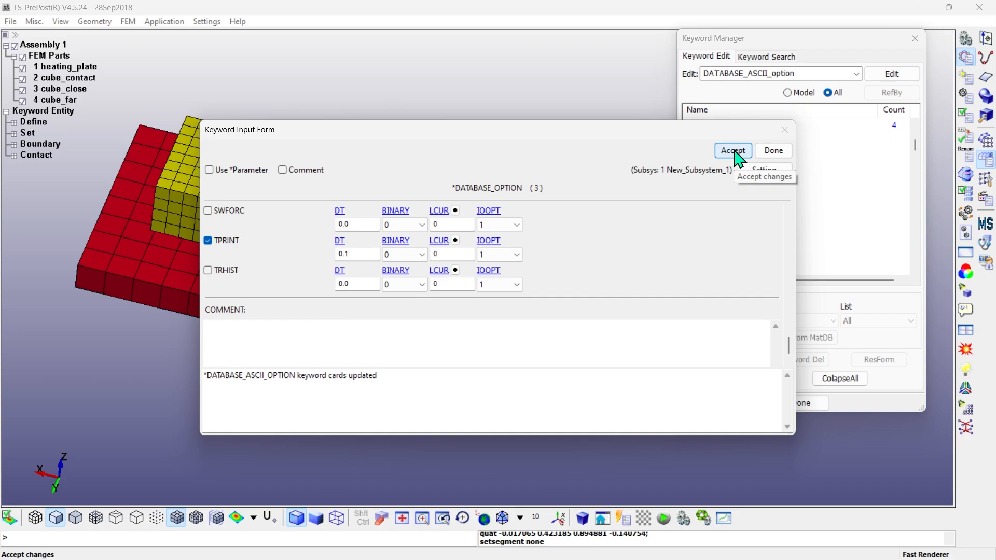
left_click(773, 152)
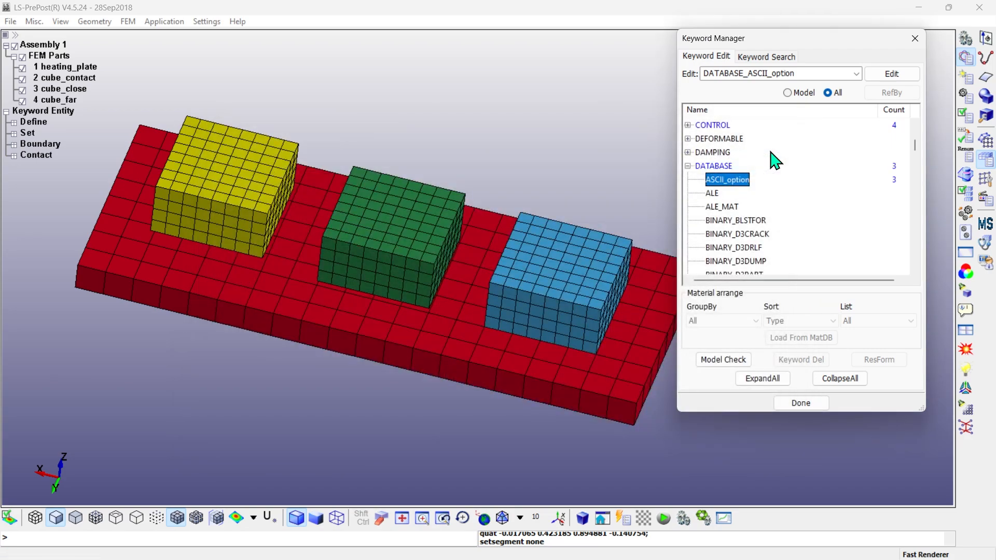
Create a DATABASE_BINARY_D3PLOT keyword with an output interval DT of 0.1, and accept and close it.
scroll(778, 229, "down", 1)
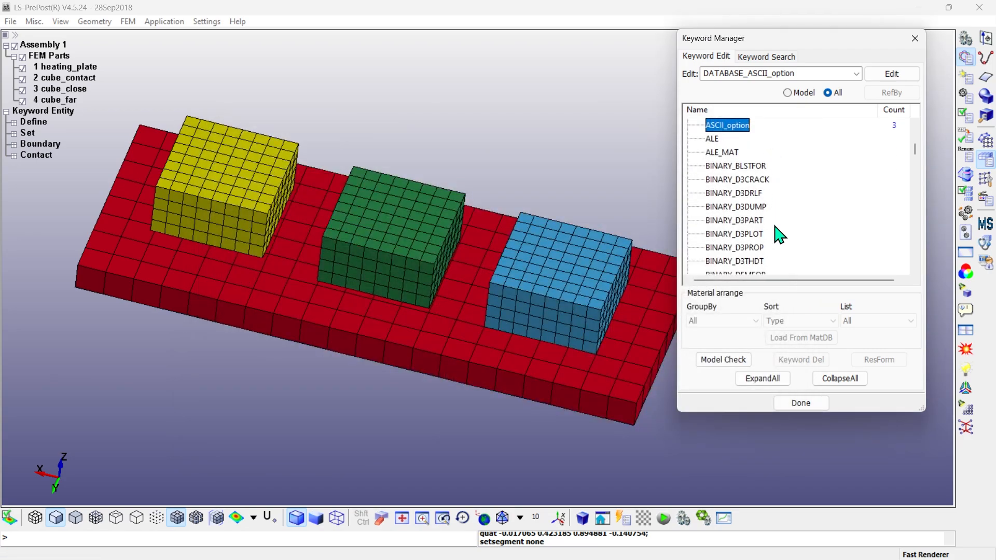
left_click(702, 235)
double_click(737, 235)
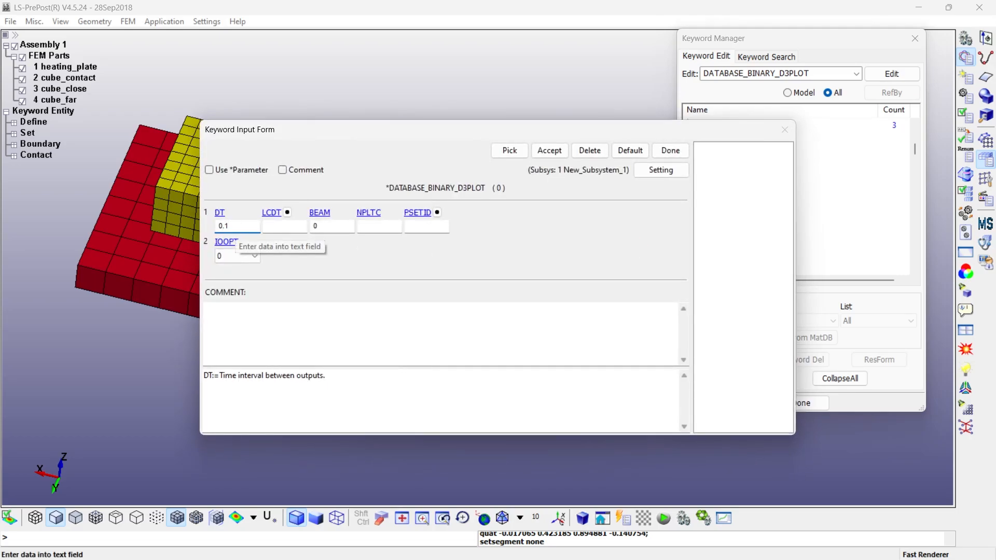
type("0.1")
left_click(549, 150)
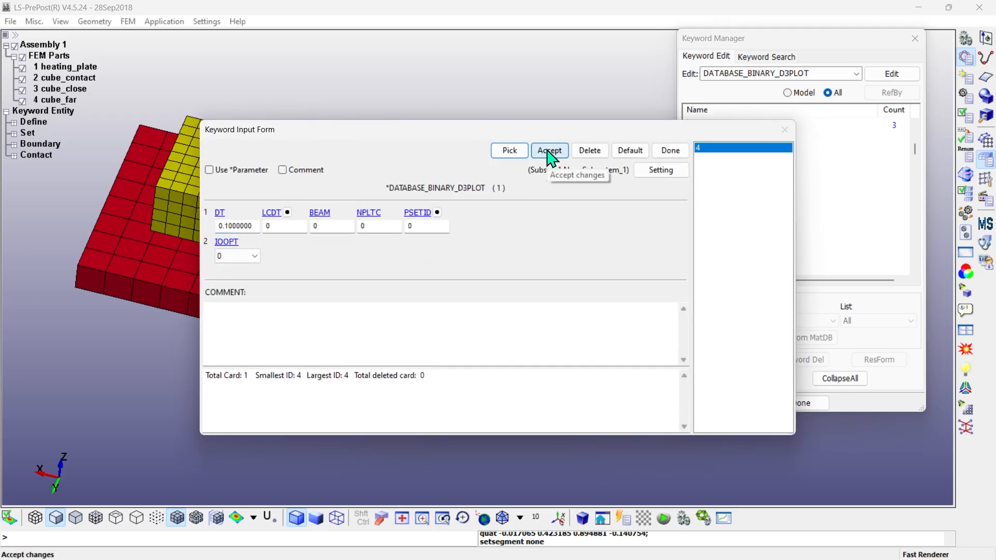
left_click(665, 155)
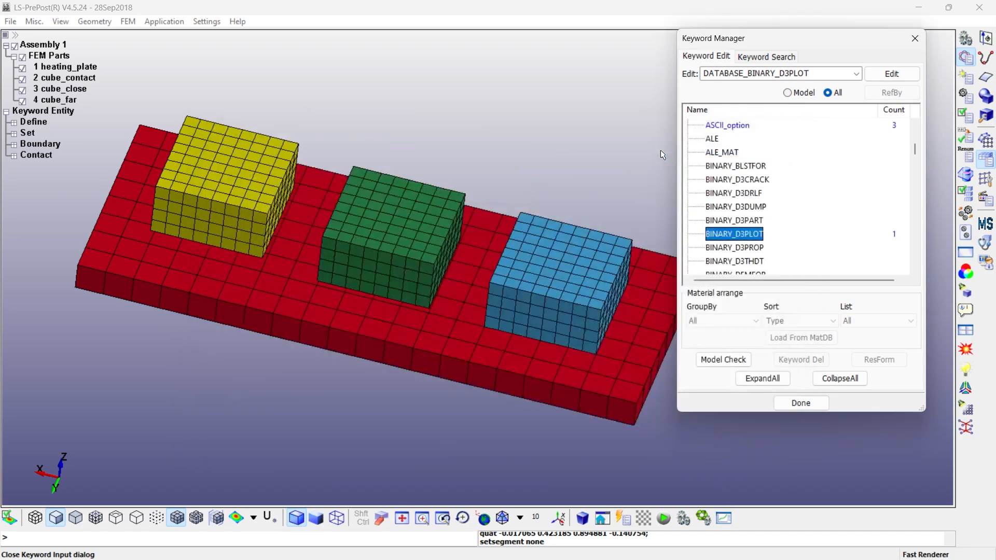
Edit the model's PART keyword to assign section 1 and thermal material 2 to heating_plate, and accept the changes.
left_click(840, 379)
scroll(915, 182, "down", 1)
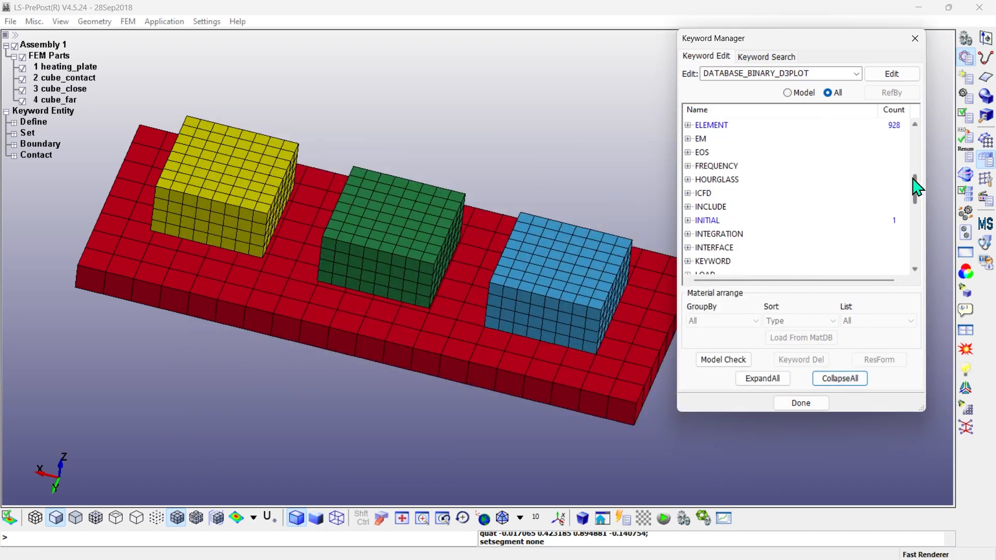
left_click(787, 93)
double_click(690, 220)
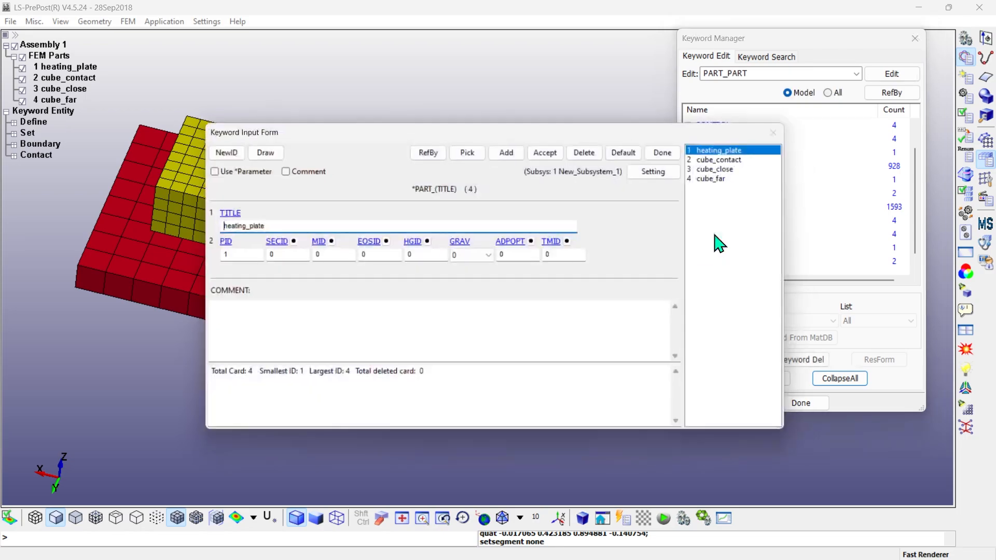
left_click(291, 242)
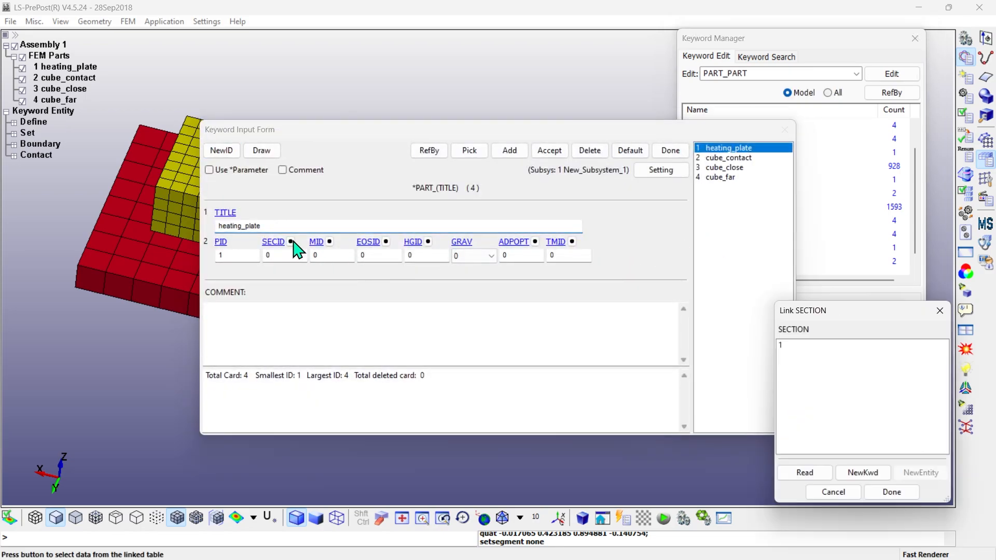
double_click(786, 347)
left_click(571, 241)
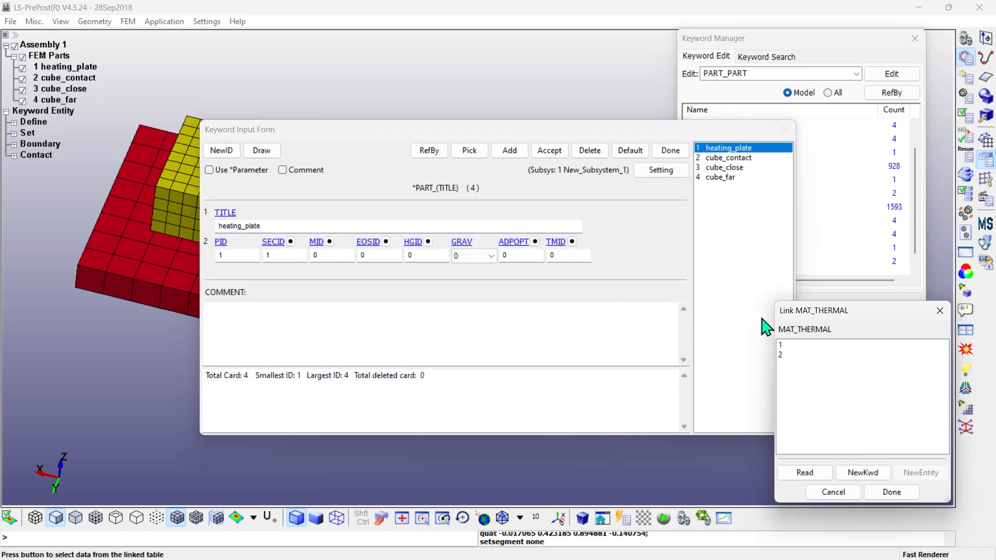
left_click(792, 355)
double_click(807, 357)
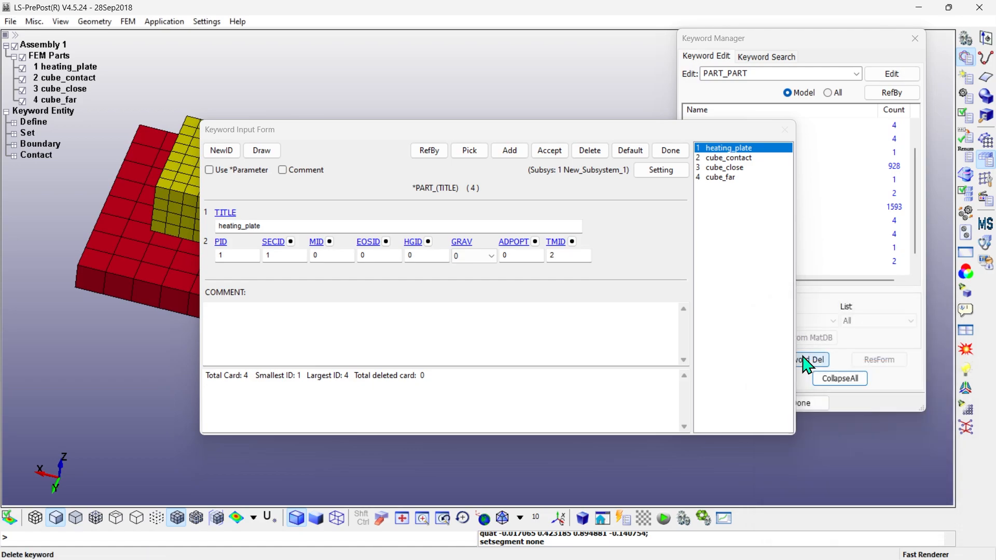
left_click(549, 151)
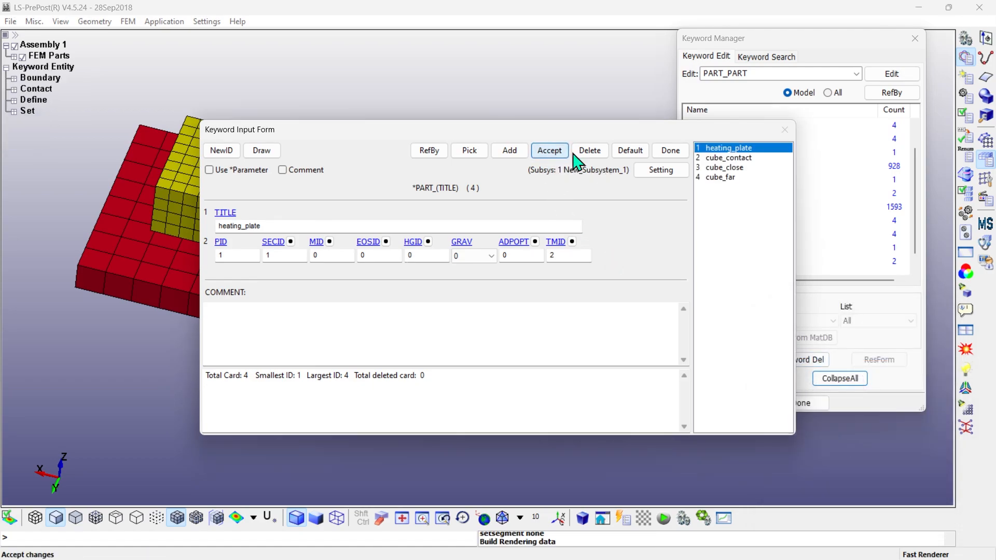
Assign section 1 and thermal material 1 to the cube_contact part and accept the changes.
left_click(726, 158)
left_click(291, 242)
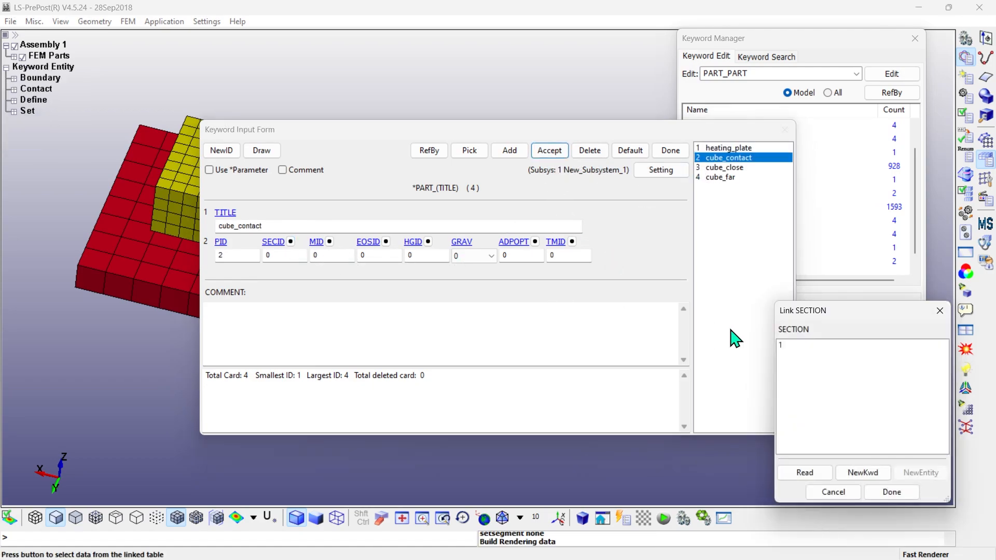
double_click(792, 346)
left_click(573, 242)
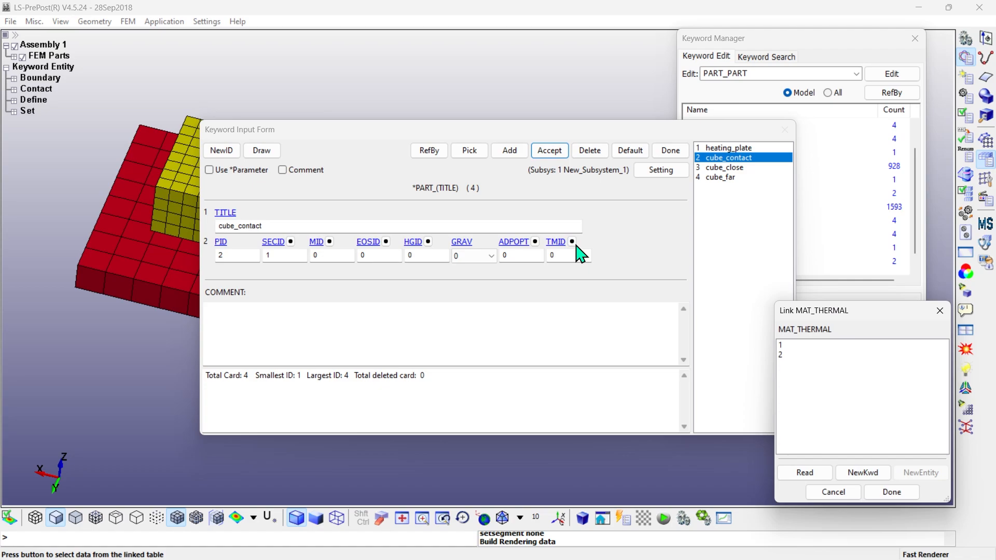
double_click(786, 345)
left_click(549, 153)
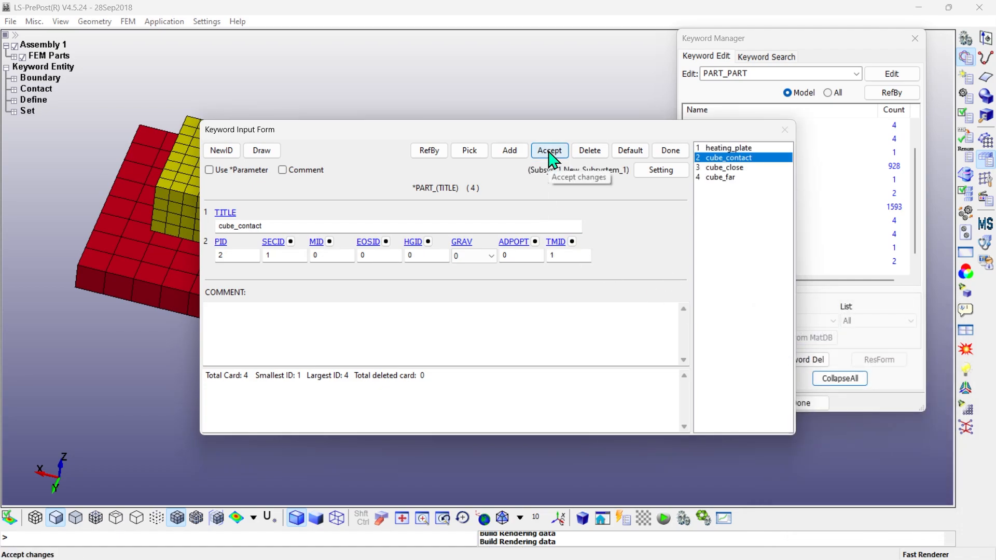
Set SECID to 1 and TMID to 1 for the cube_close part and accept the changes.
left_click(725, 167)
left_click(281, 259)
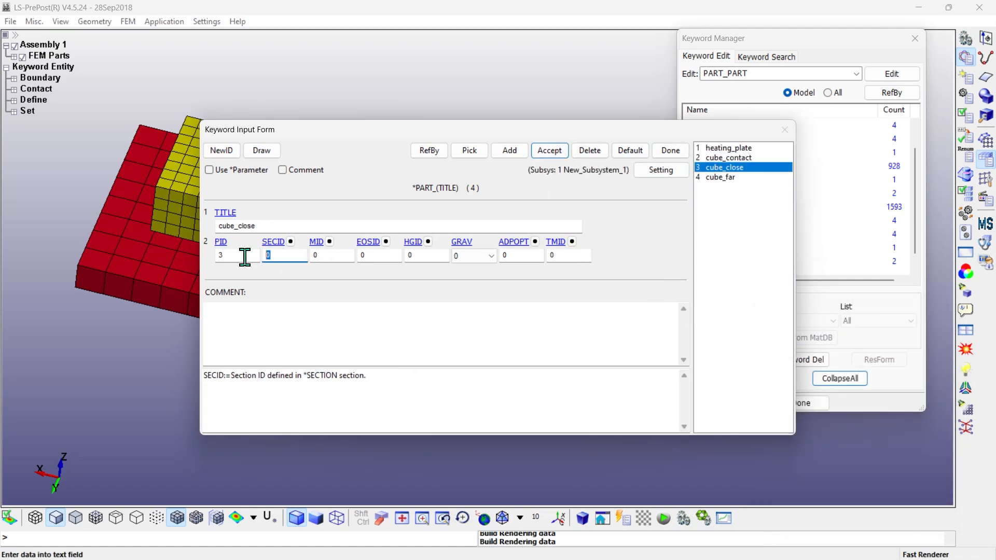
left_click(556, 256)
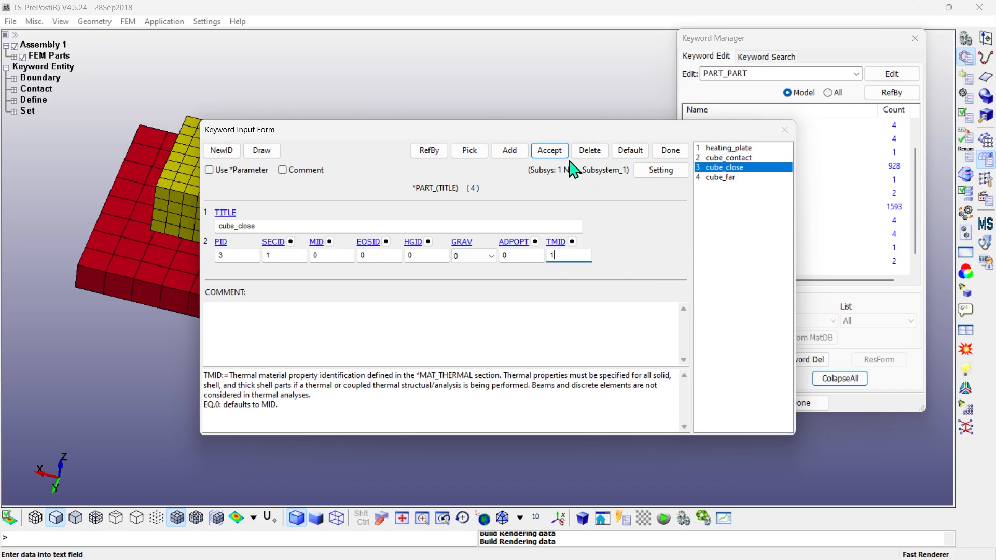
left_click(549, 151)
Set SECID to 1 and TMID to 1 for the cube_far part and accept the changes.
left_click(718, 177)
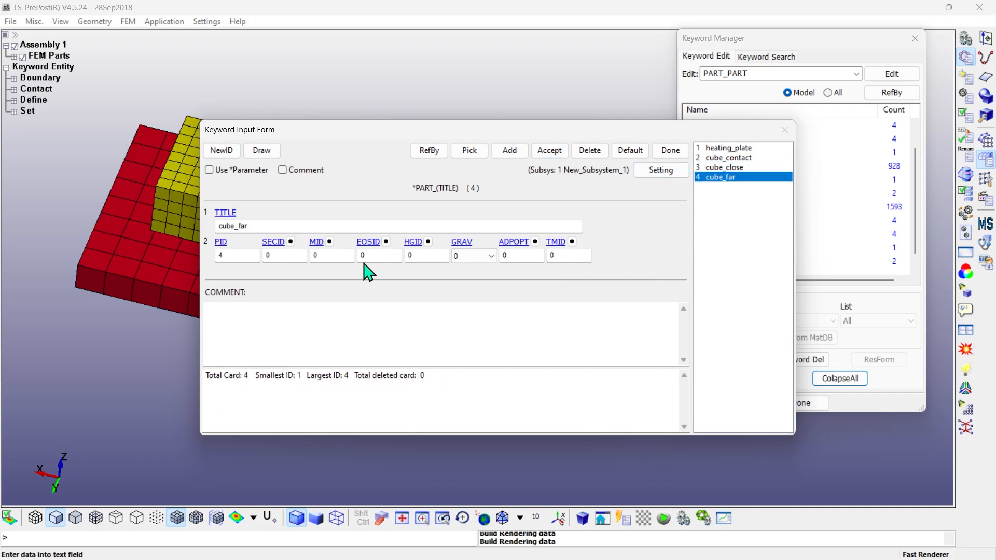
left_click(270, 255)
type("1")
left_click(559, 255)
type("1")
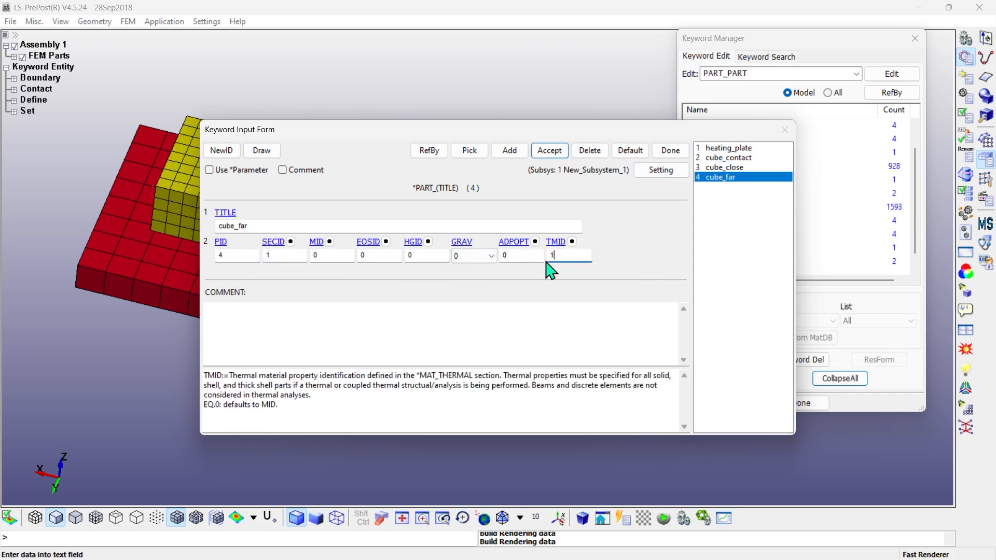
left_click(547, 155)
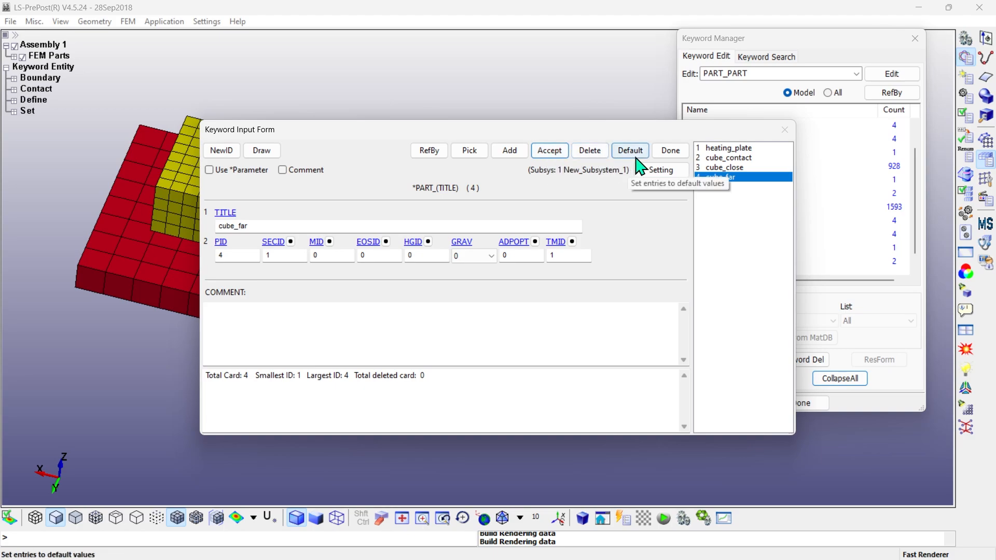
Review the section and thermal material assignments of all four parts, and close the part keyword form.
left_click(722, 168)
left_click(721, 158)
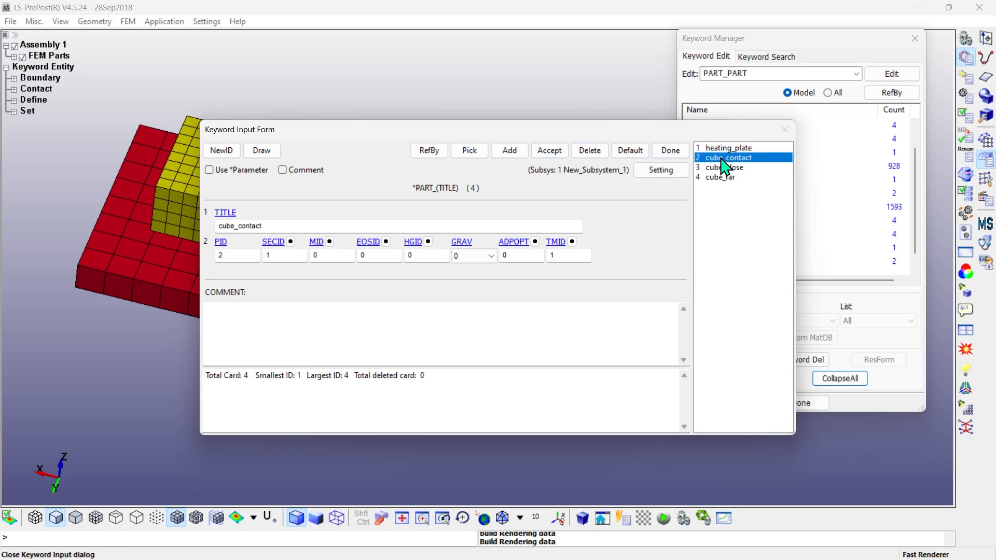
left_click(719, 149)
left_click(719, 159)
left_click(721, 167)
left_click(724, 177)
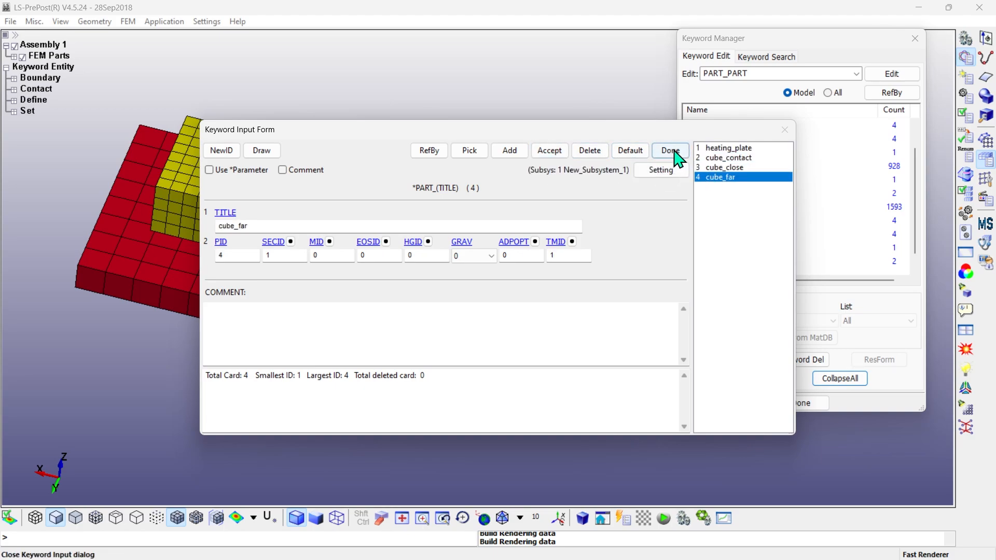
left_click(670, 150)
Run the model's keyword check and recheck it for errors and warnings.
left_click(722, 360)
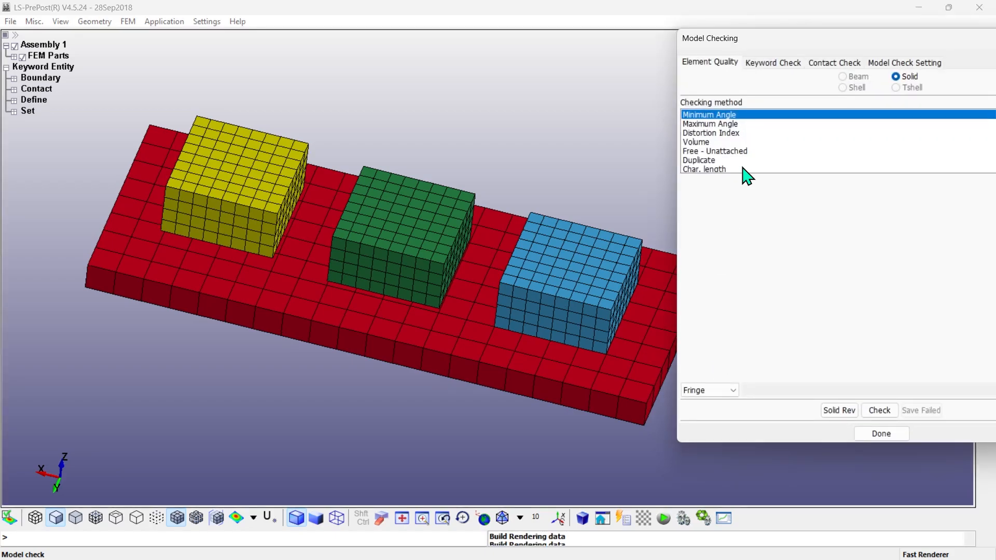
left_click(646, 63)
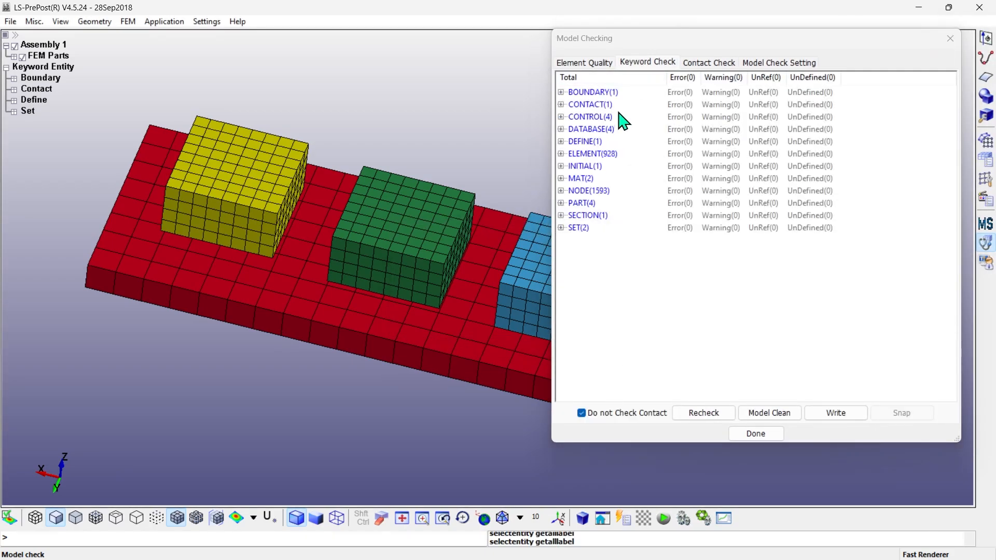
left_click(708, 415)
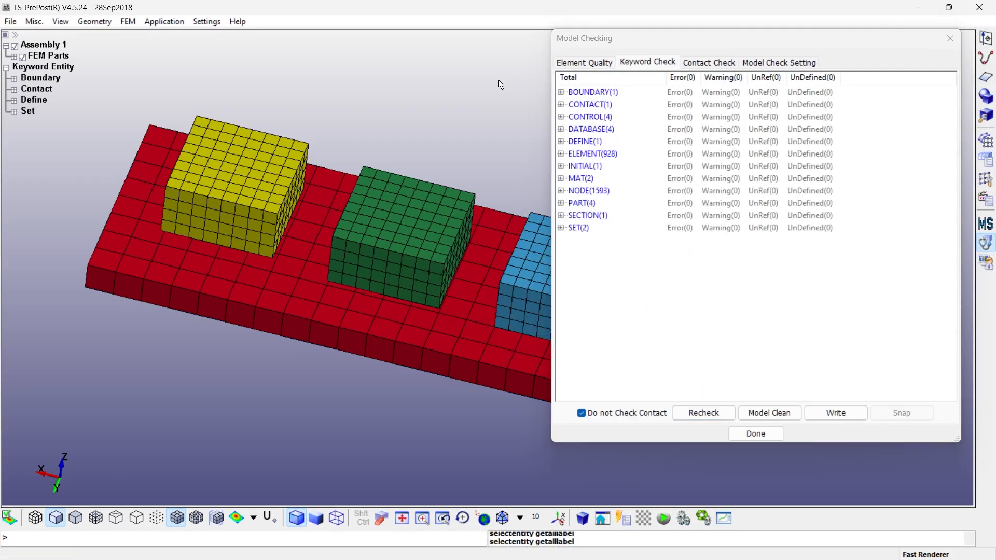
Close the model check and name the keyword file Thermal_contact in the Thermal_contact_and_heat_flux folder.
left_click(756, 433)
left_click_drag(683, 38, 818, 71)
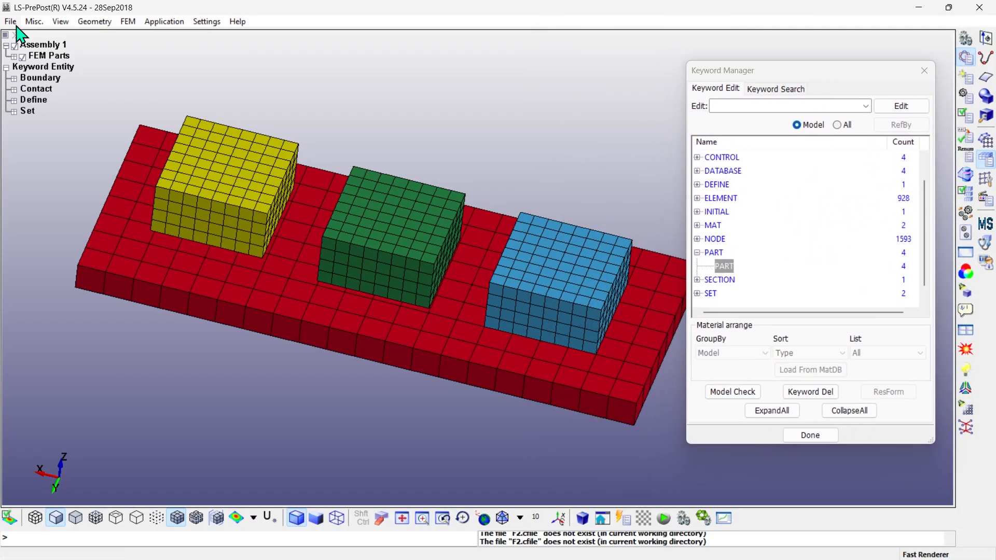
left_click(12, 22)
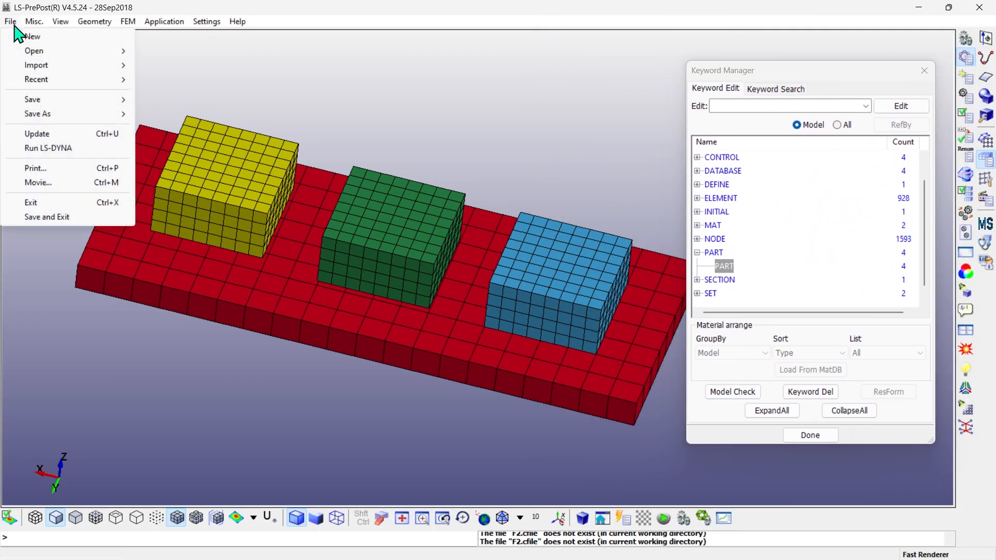
mouse_move(39, 100)
left_click(181, 101)
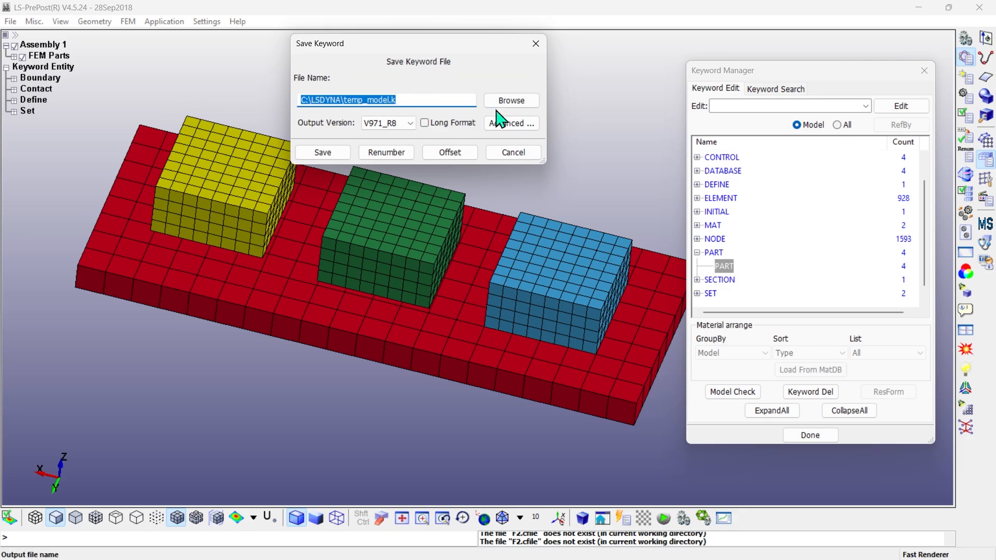
left_click(509, 101)
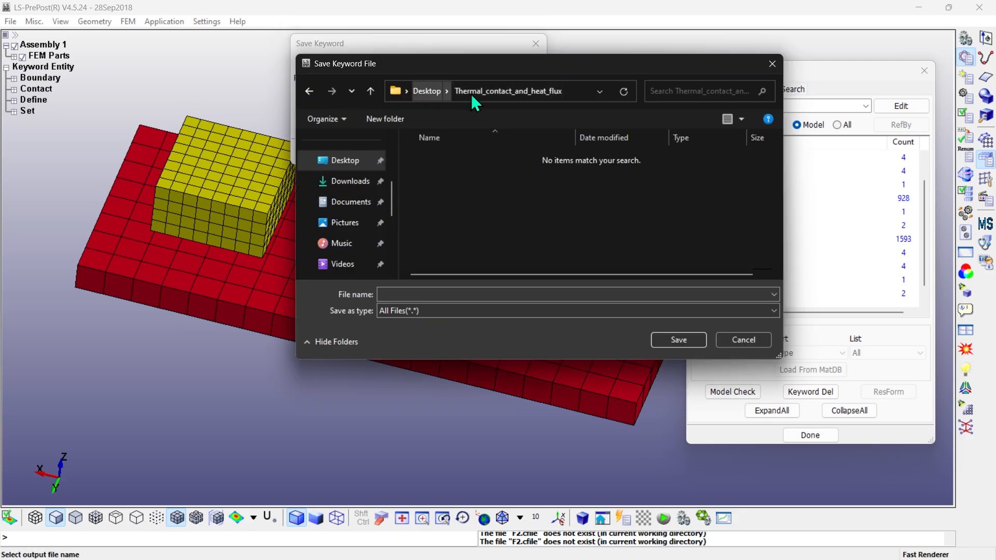
left_click(462, 294)
type("Thermal contact and heat flux")
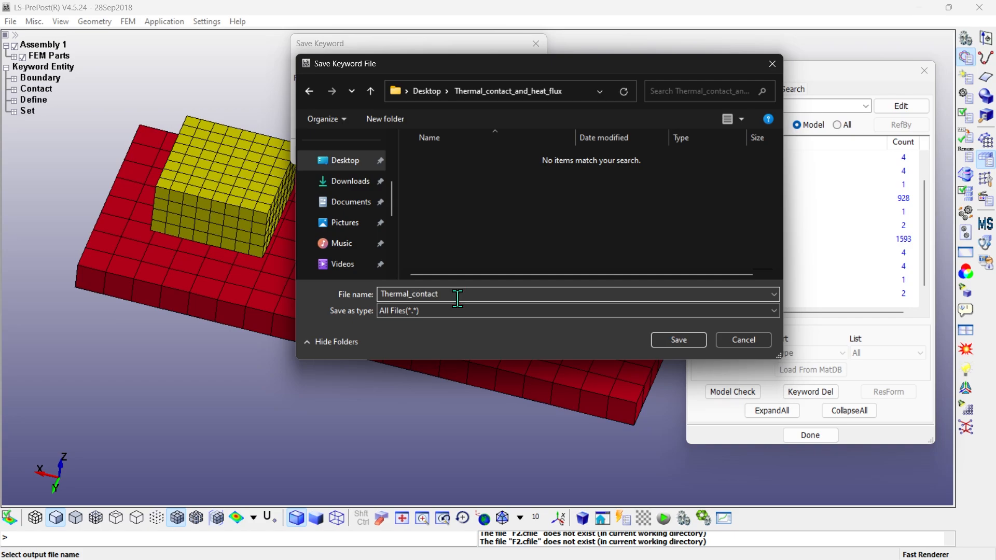
left_click(678, 340)
Choose a newer output version than V971_R8, save the keyword file, and close the keyword manager and LS-PrePost.
left_click(394, 123)
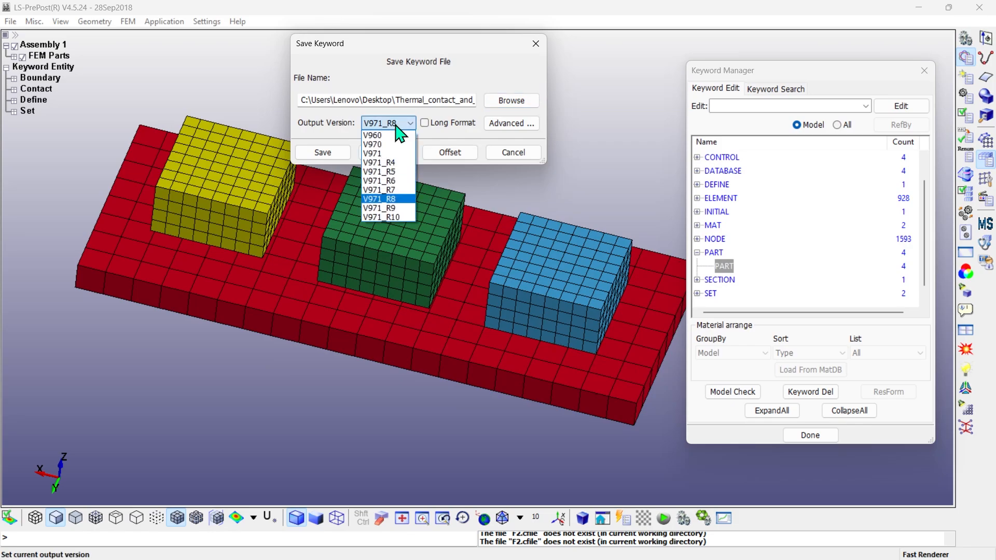
left_click(394, 213)
left_click(323, 152)
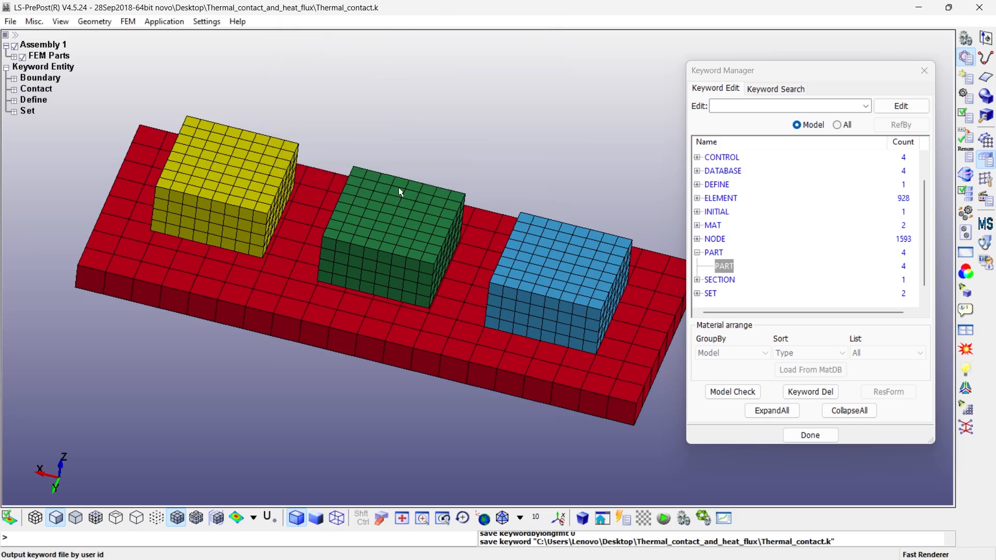
left_click(802, 435)
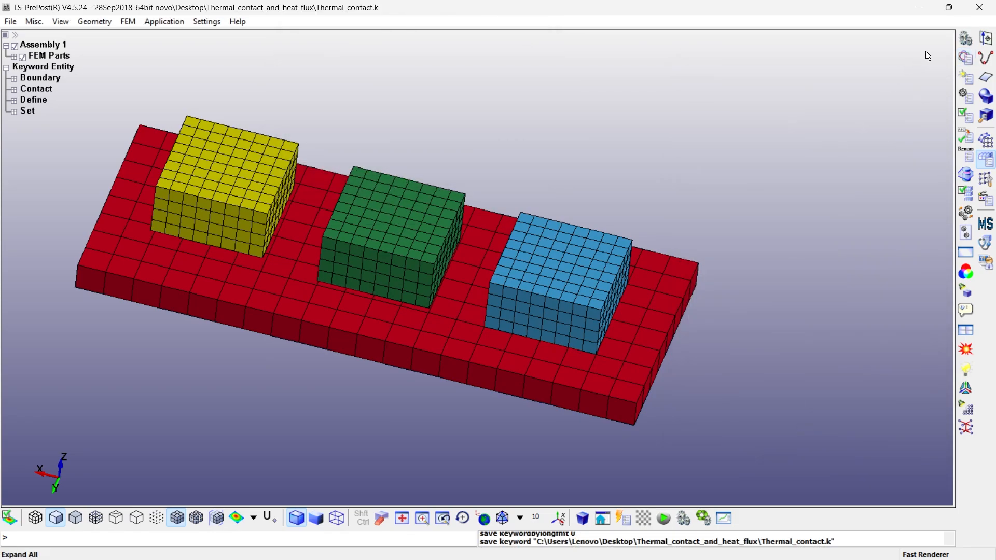
left_click(979, 9)
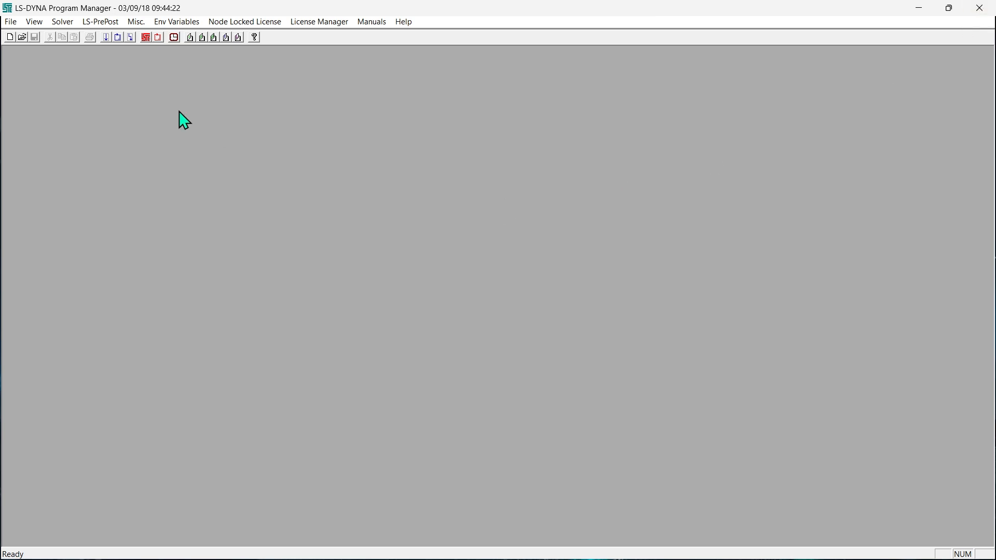
In LS-DYNA Program Manager, start the analysis of the Thermal_contact input file with NCPU set to 8.
left_click(105, 38)
left_click(527, 210)
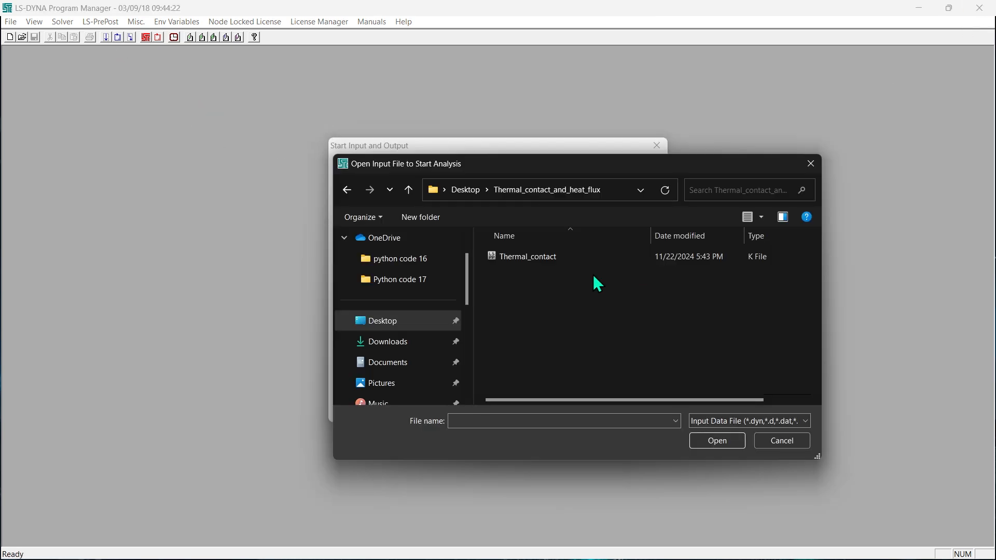
left_click(506, 259)
left_click(694, 437)
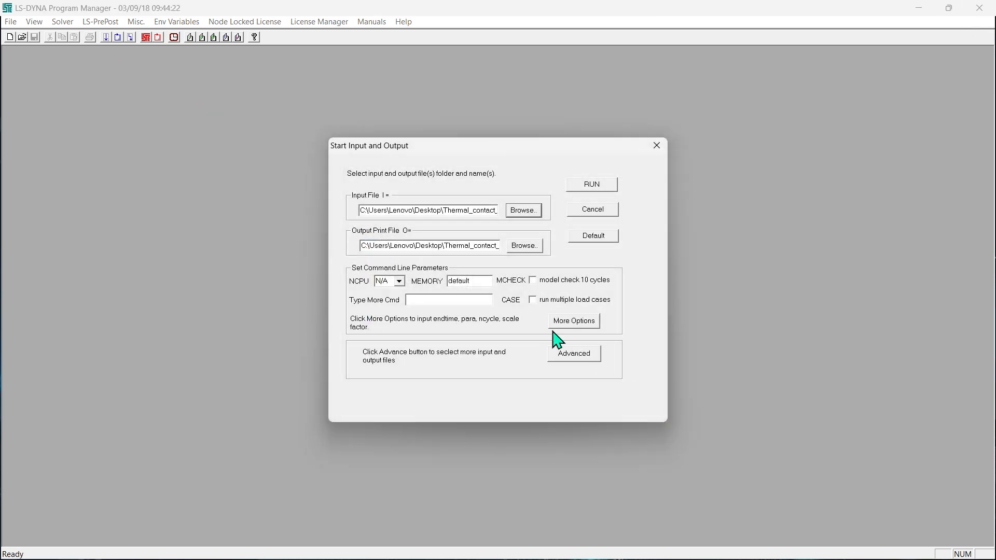
left_click(399, 281)
left_click(396, 327)
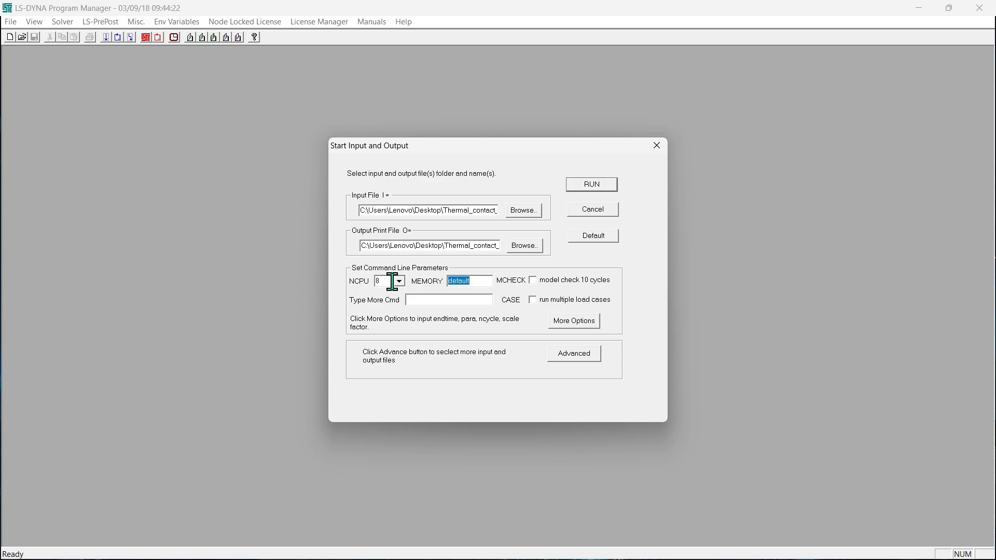
left_click(590, 187)
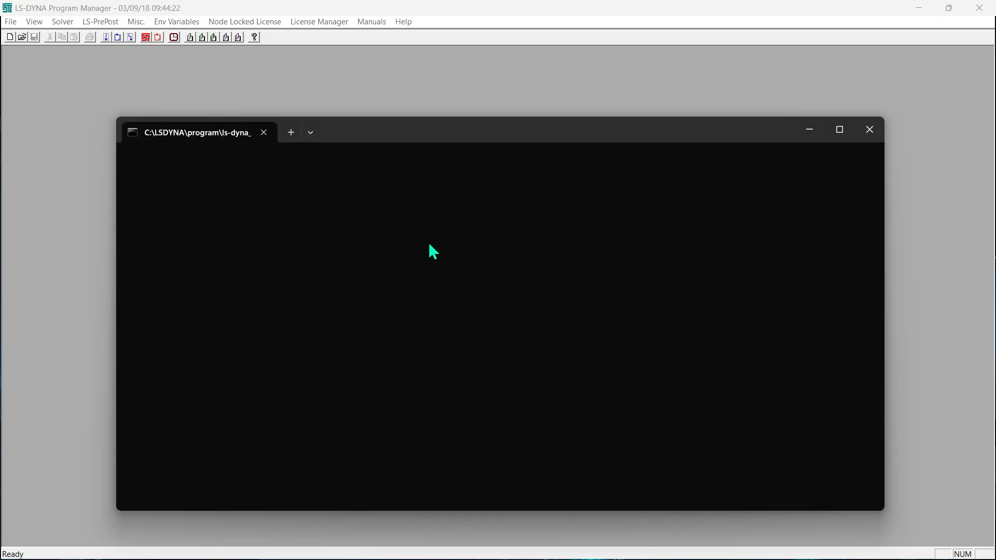
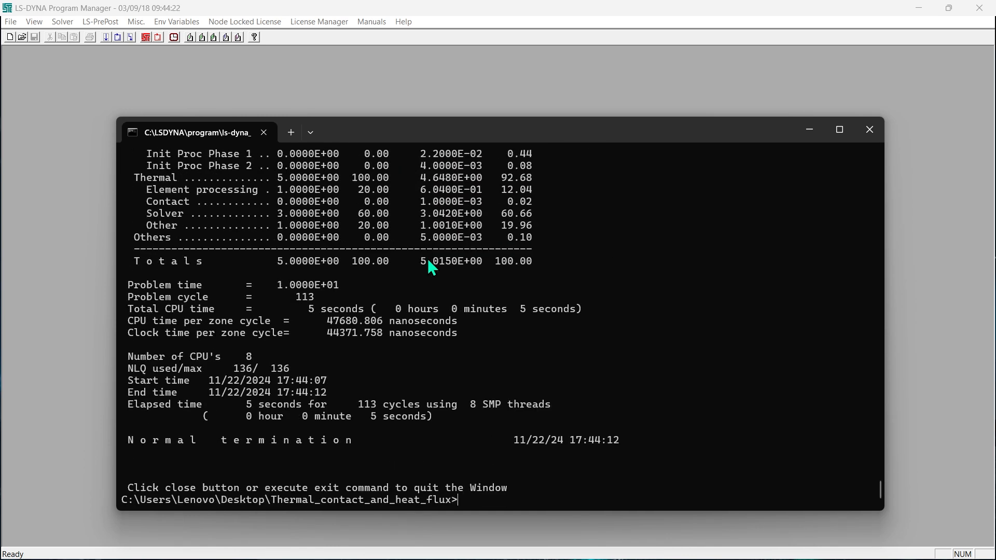
Review the solver's termination report at full-screen size, and close the solver window.
left_click(841, 131)
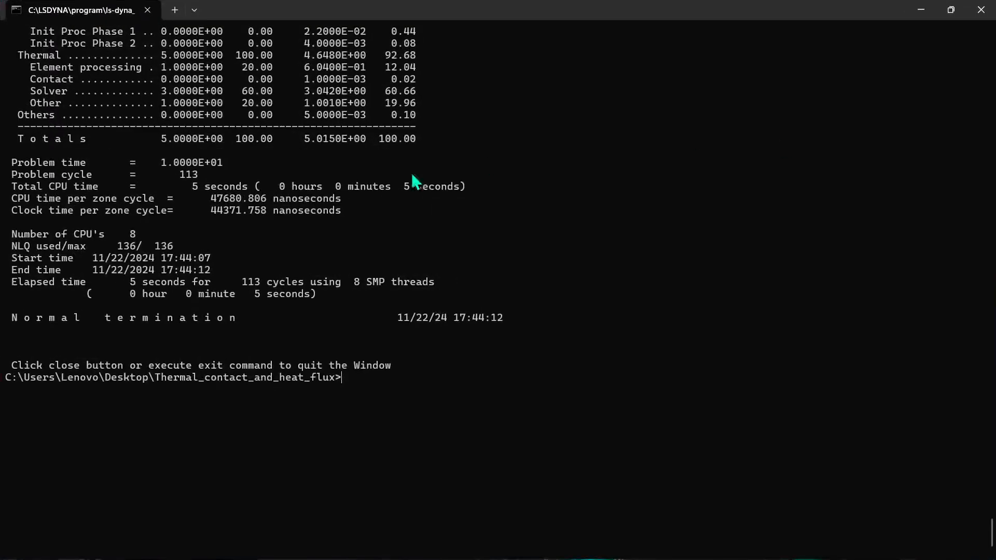
left_click(951, 10)
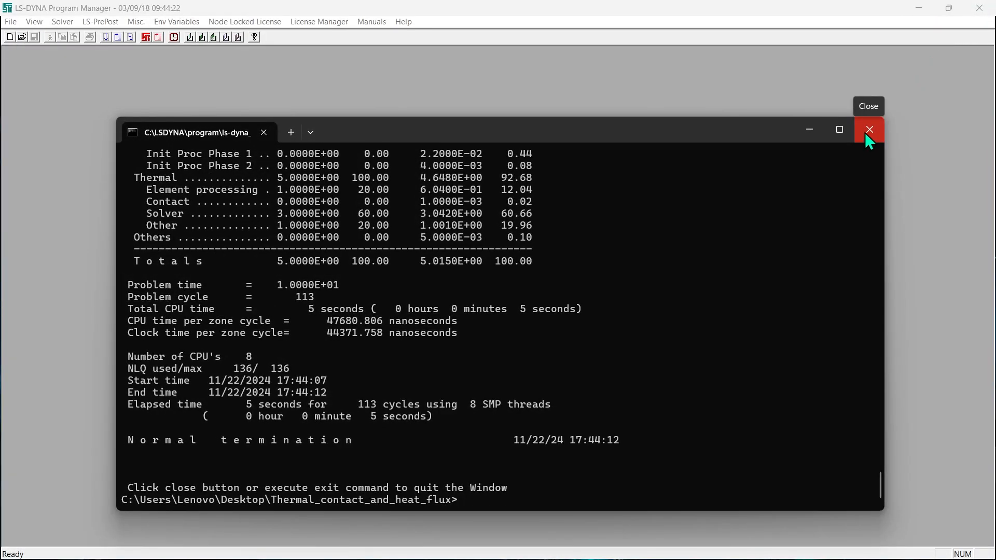
left_click(865, 134)
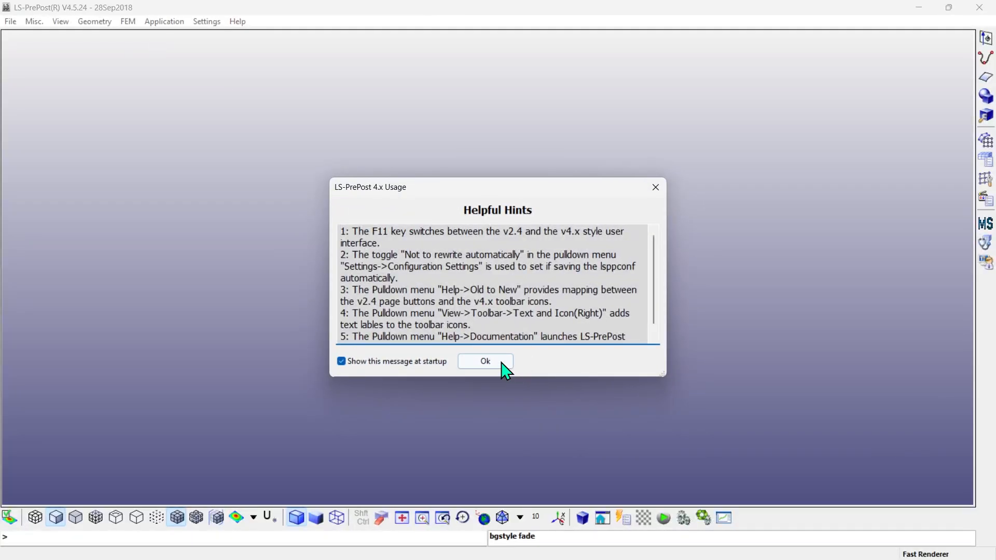
In LS-PrePost, dismiss the startup hints and open the d3plot binary results file.
left_click(499, 362)
left_click(10, 19)
mouse_move(45, 55)
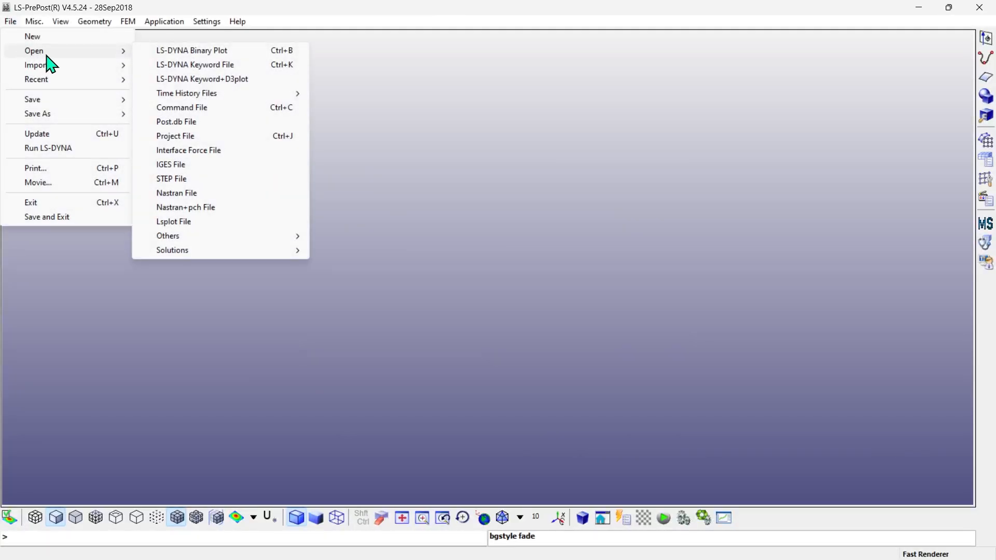
left_click(219, 52)
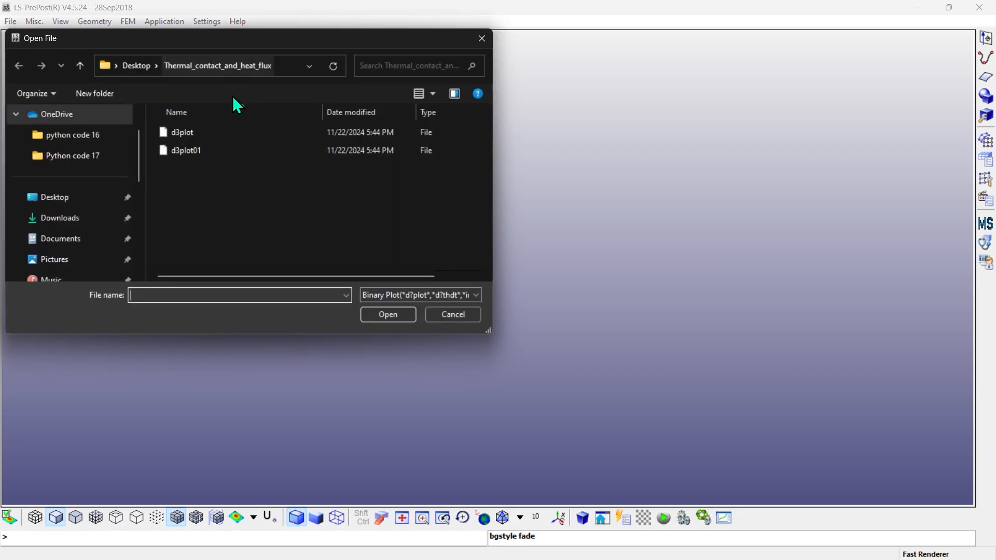
left_click(194, 133)
left_click(375, 312)
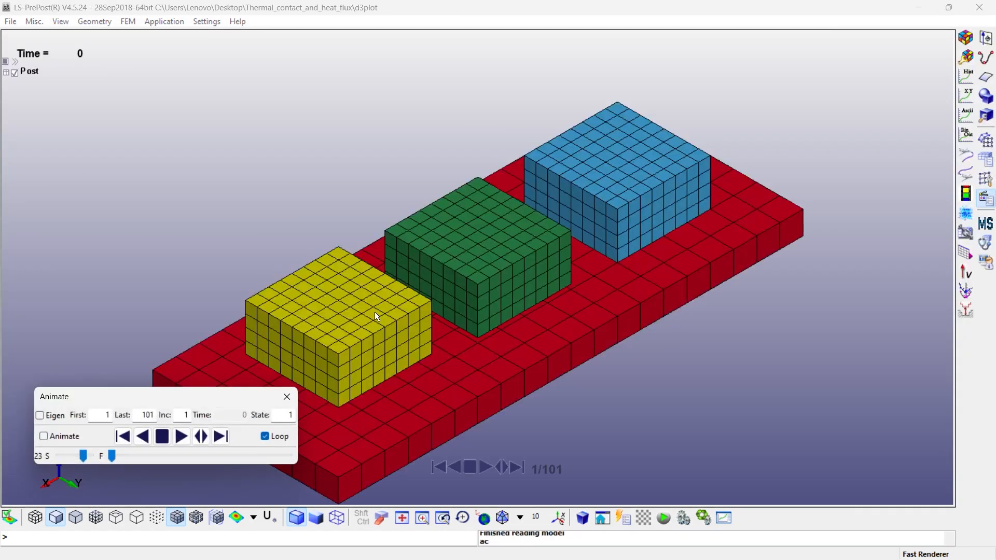
Display temperature contours on the plate and boxes, and hide the mesh lines.
left_click_drag(375, 312, 278, 296, "shift")
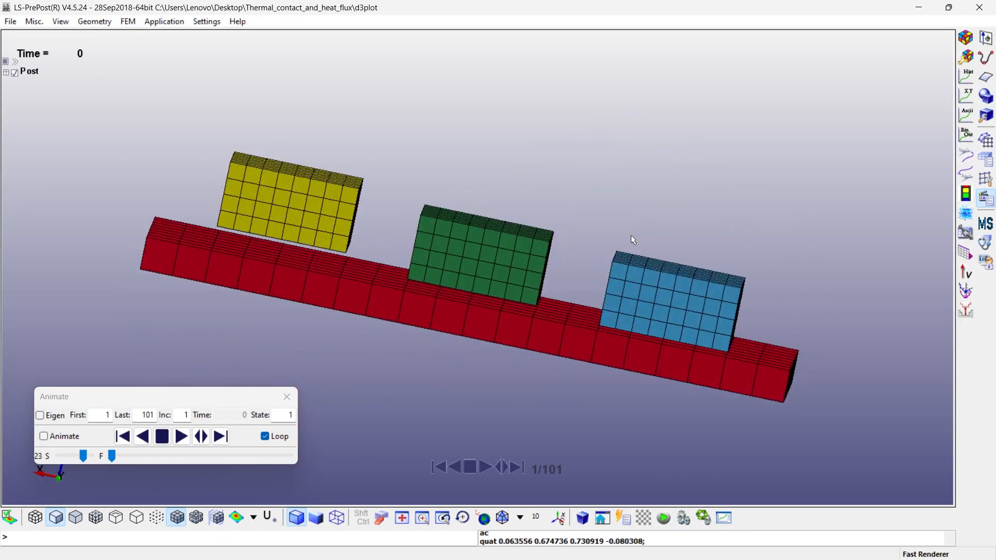
left_click_drag(632, 240, 773, 190, "shift")
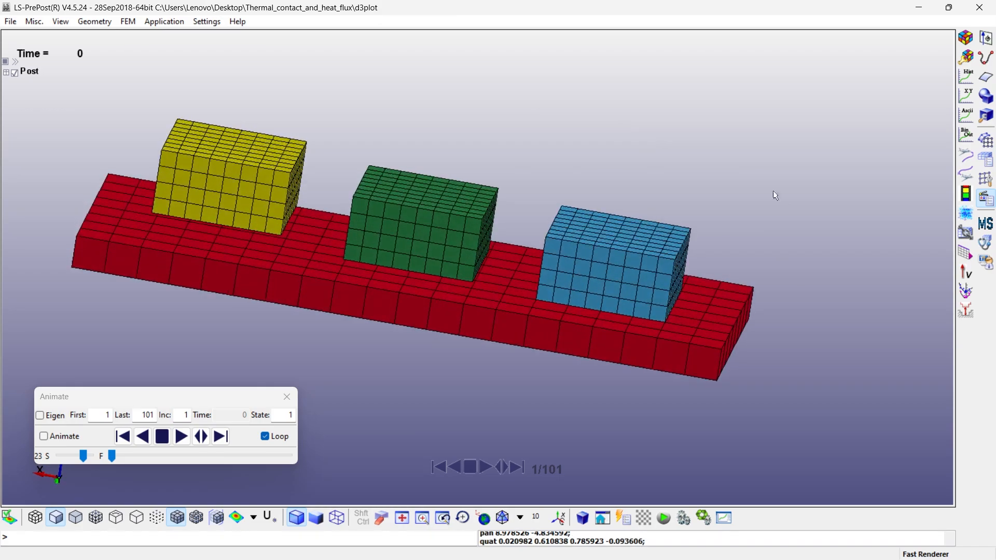
left_click(968, 42)
left_click(715, 162)
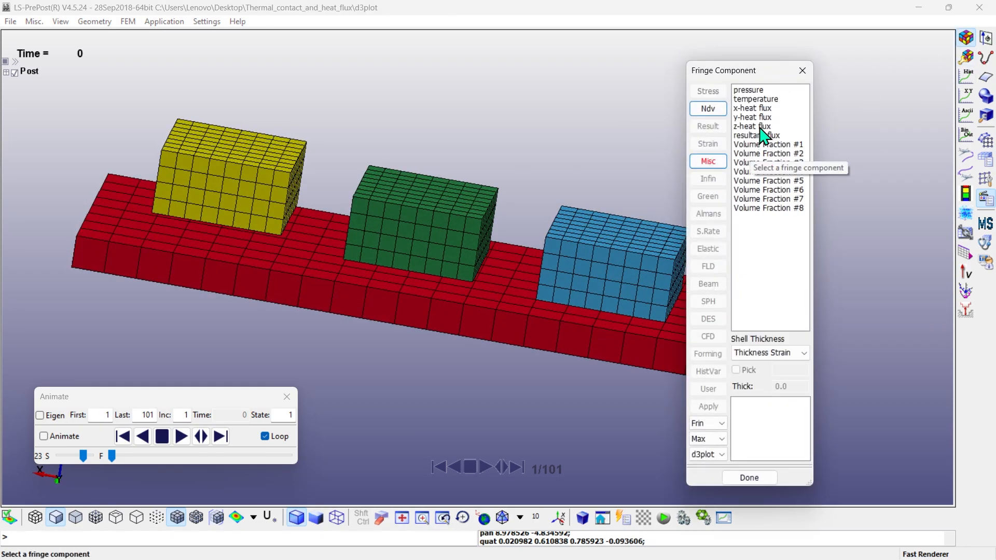
left_click(756, 98)
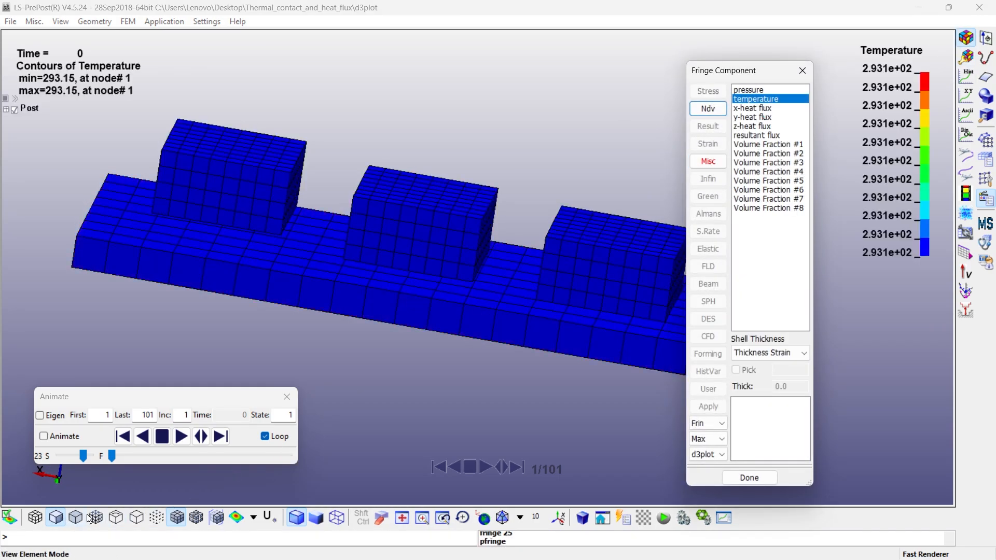
left_click(178, 519)
left_click_drag(615, 241, 445, 260, "shift")
scroll(444, 259, "down", 2)
left_click_drag(768, 75, 804, 74)
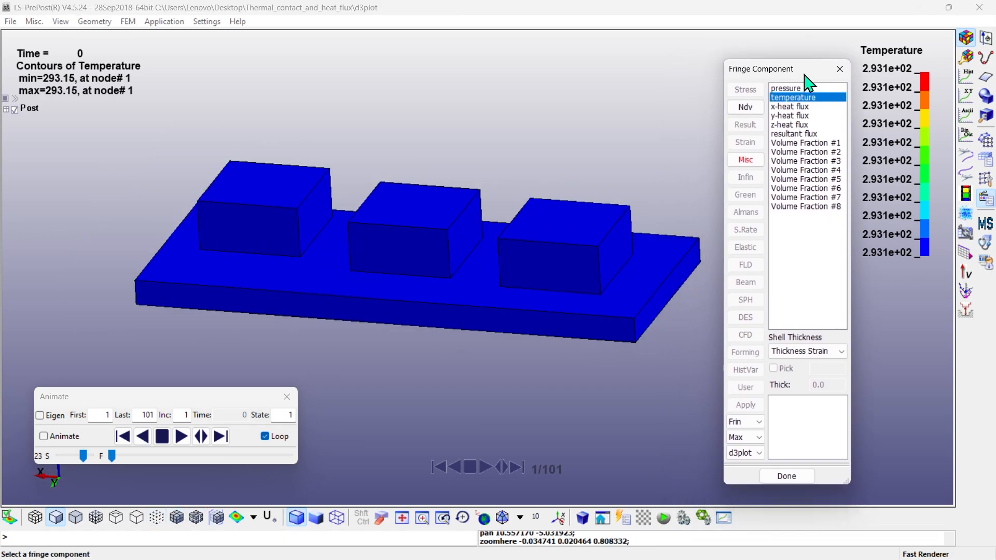
Play the temperature animation, examine heat spreading through the plate and boxes from several angles, and stop playback.
left_click_drag(362, 382, 426, 285, "shift")
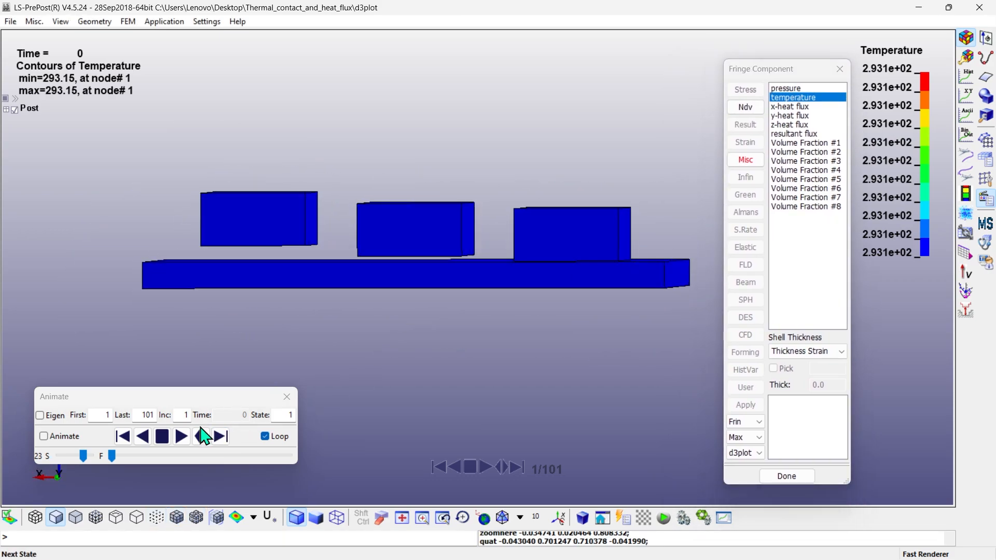
left_click(181, 436)
left_click_drag(299, 358, 349, 352, "shift")
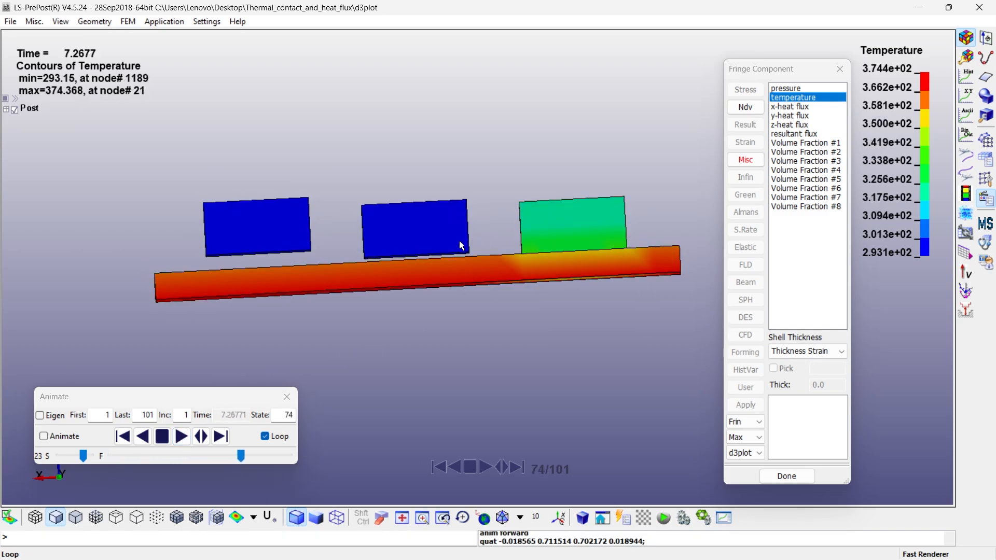
left_click_drag(491, 220, 492, 223, "shift")
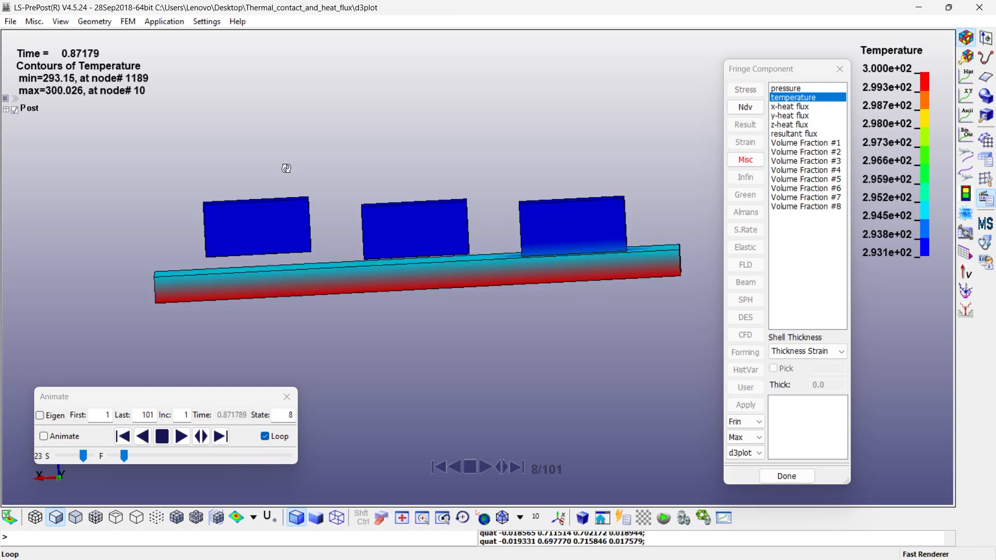
left_click_drag(287, 169, 609, 365, "shift")
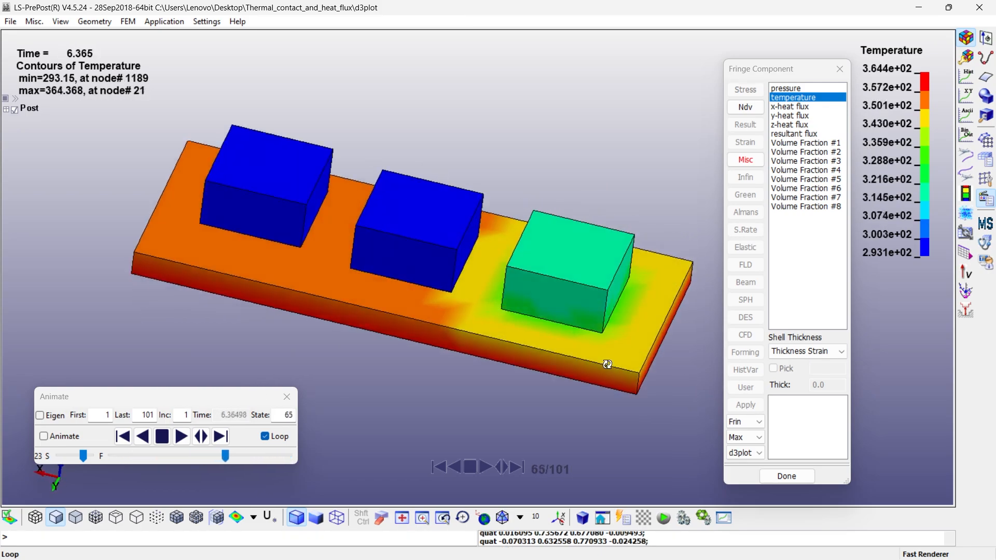
left_click_drag(360, 249, 311, 147, "shift")
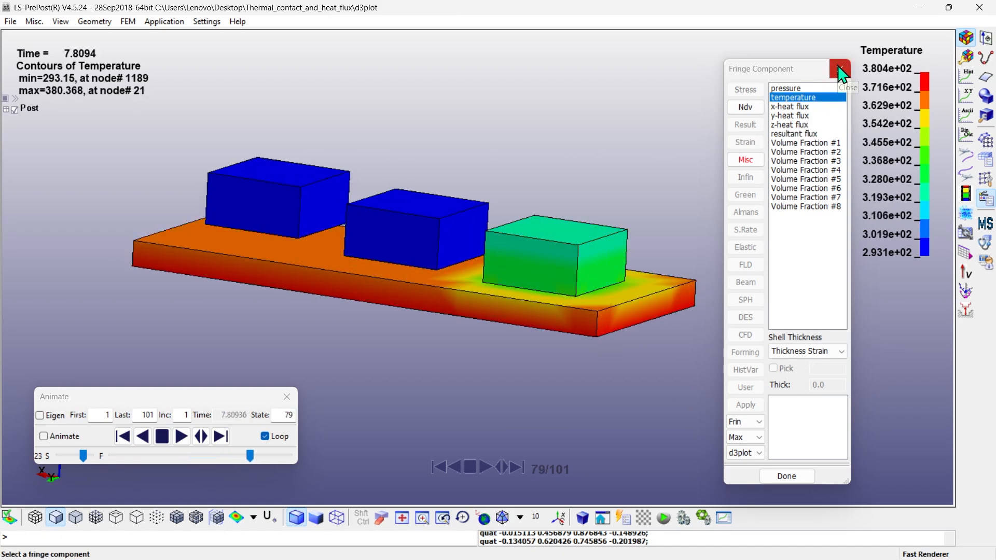
left_click(162, 437)
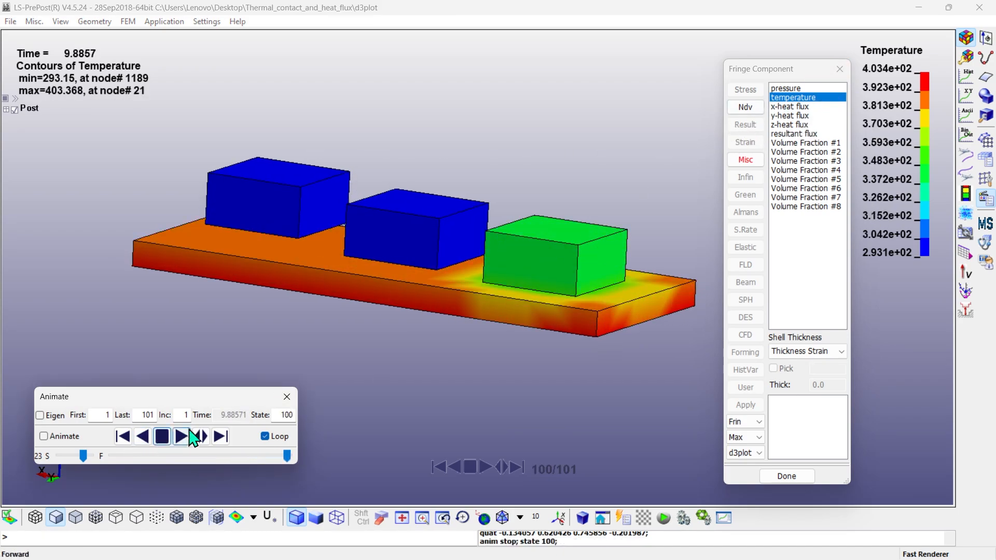
Close the fringe settings, show the mesh lines, and hide the heating_plate part to expose the boxes' undersides.
left_click(839, 69)
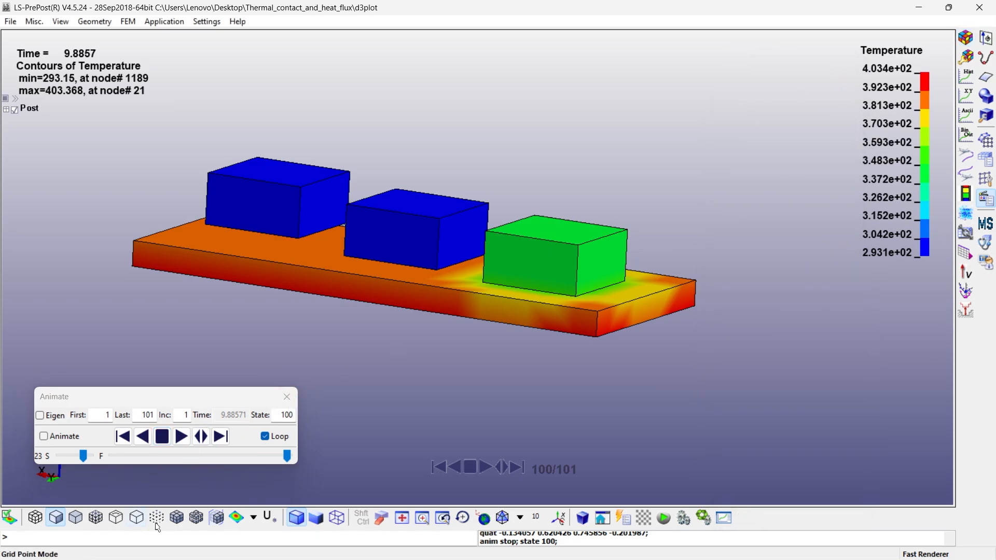
left_click(177, 517)
left_click_drag(404, 248, 511, 244)
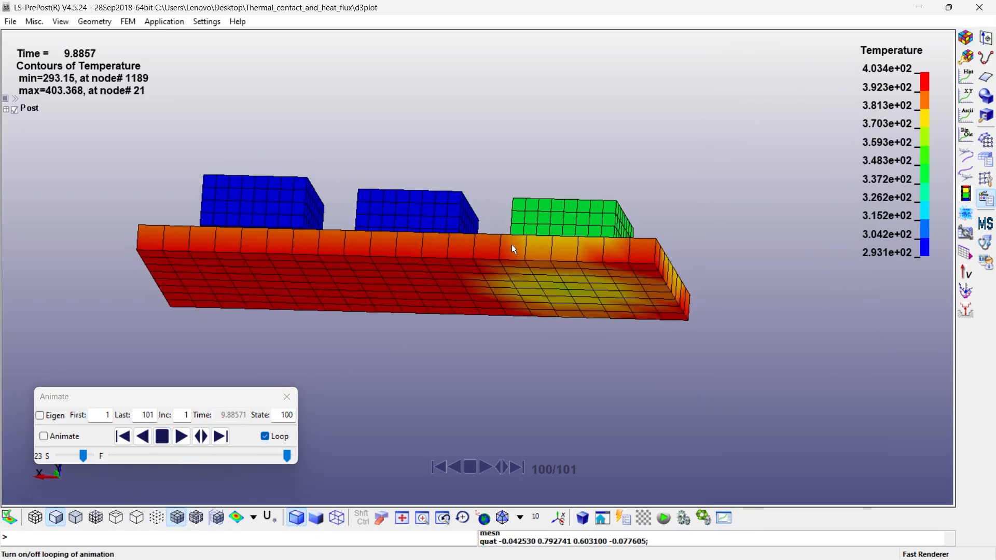
left_click(6, 99)
left_click(16, 121)
scroll(454, 255, "up", 3)
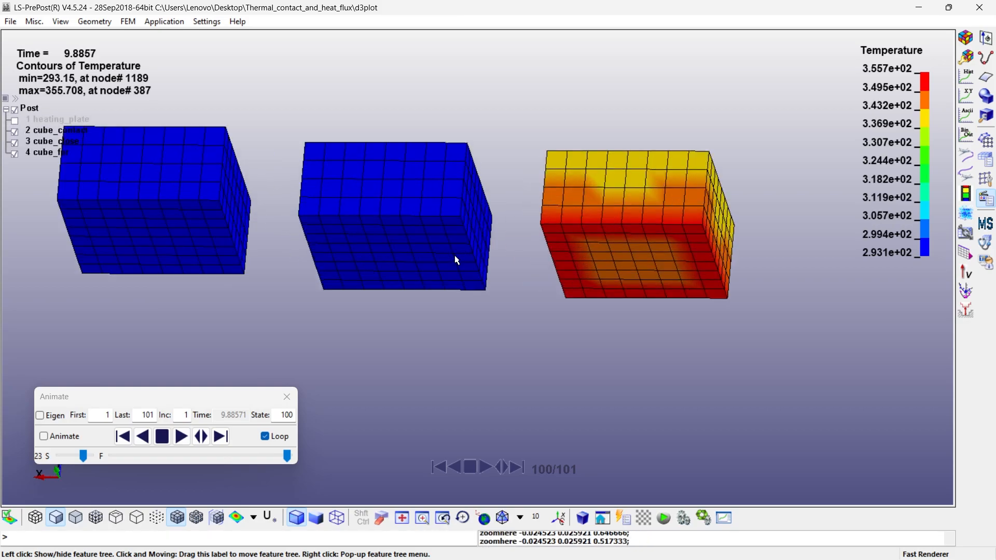
Plot the nodal temperature history of two nodes on the underside of the middle box, and close the plot.
left_click(968, 81)
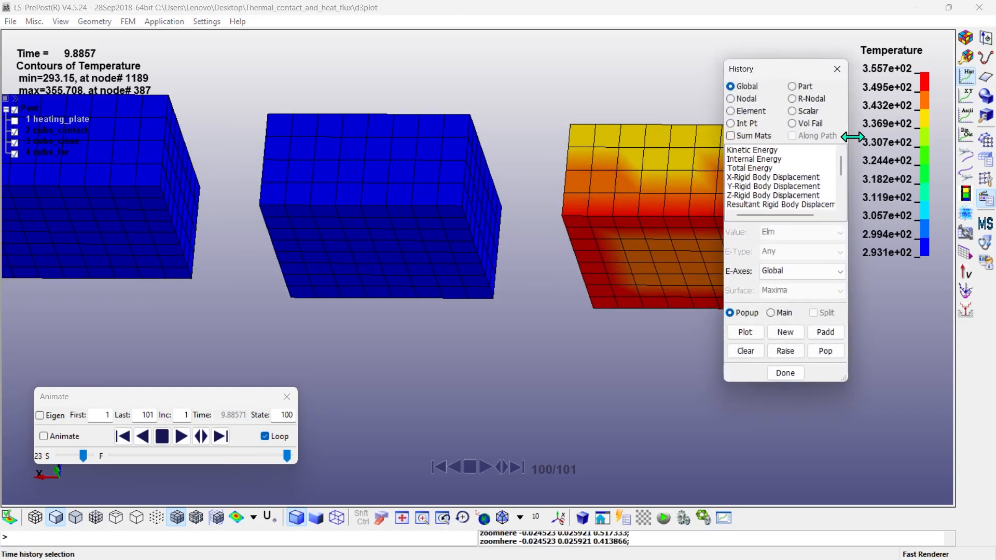
left_click(747, 99)
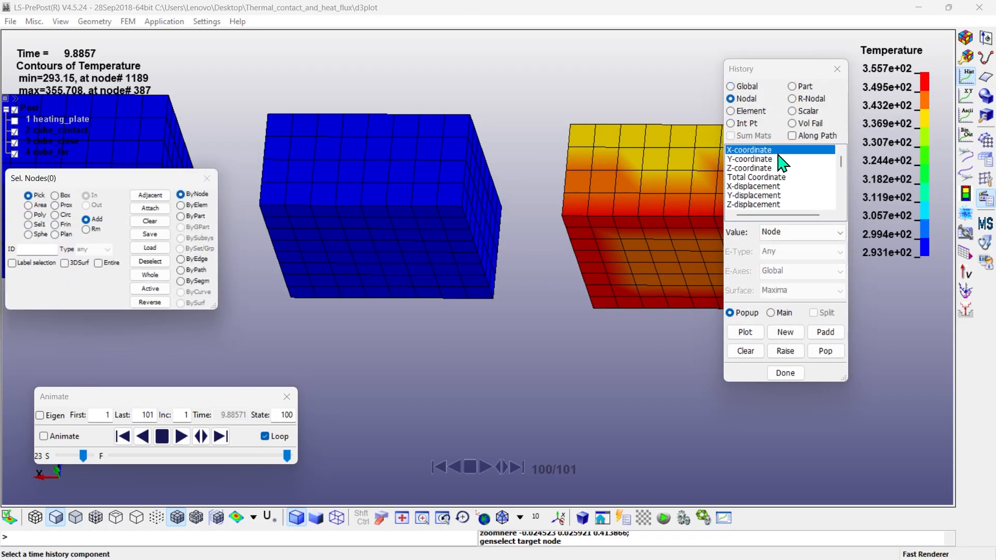
scroll(841, 174, "down", 1)
scroll(841, 173, "down", 4)
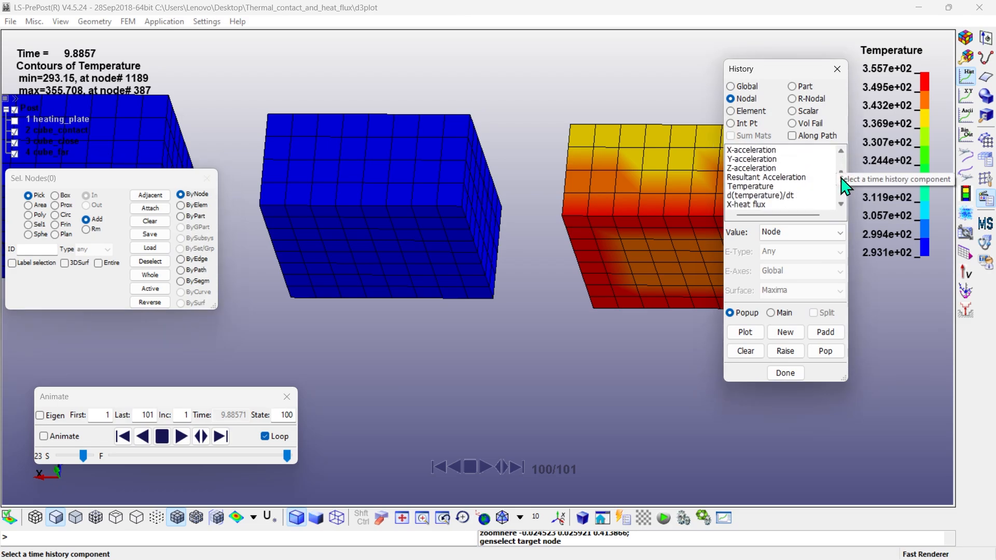
left_click(757, 169)
left_click(347, 240)
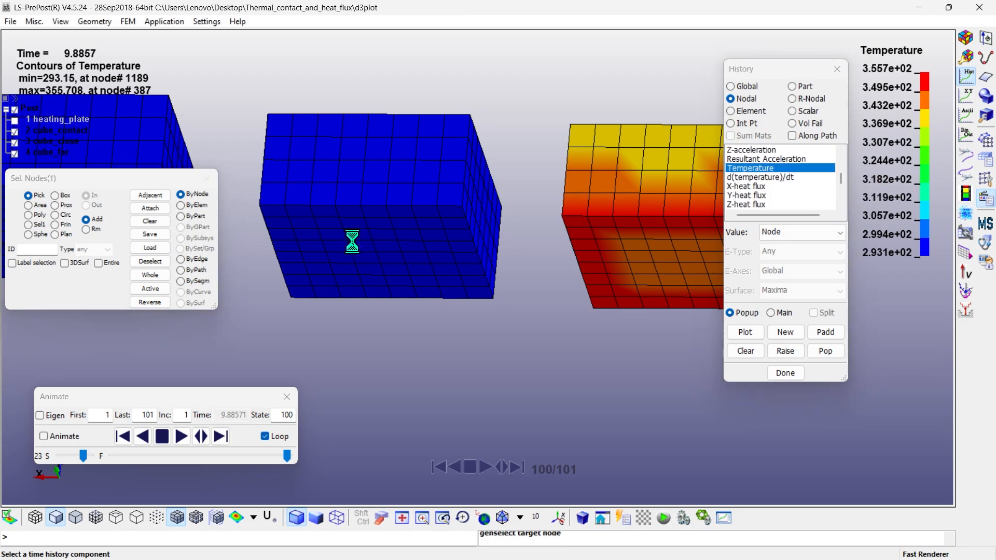
left_click(374, 241)
left_click(745, 332)
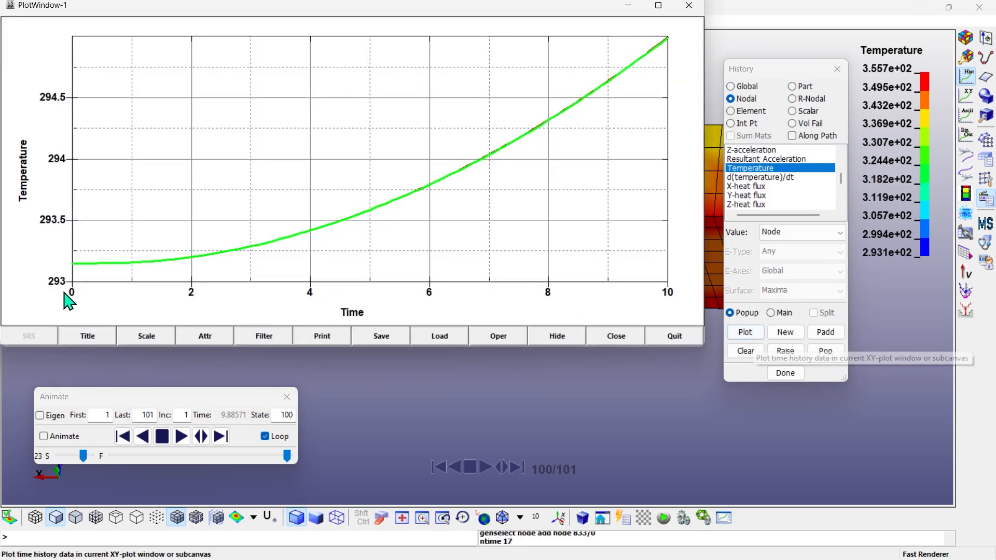
left_click(674, 336)
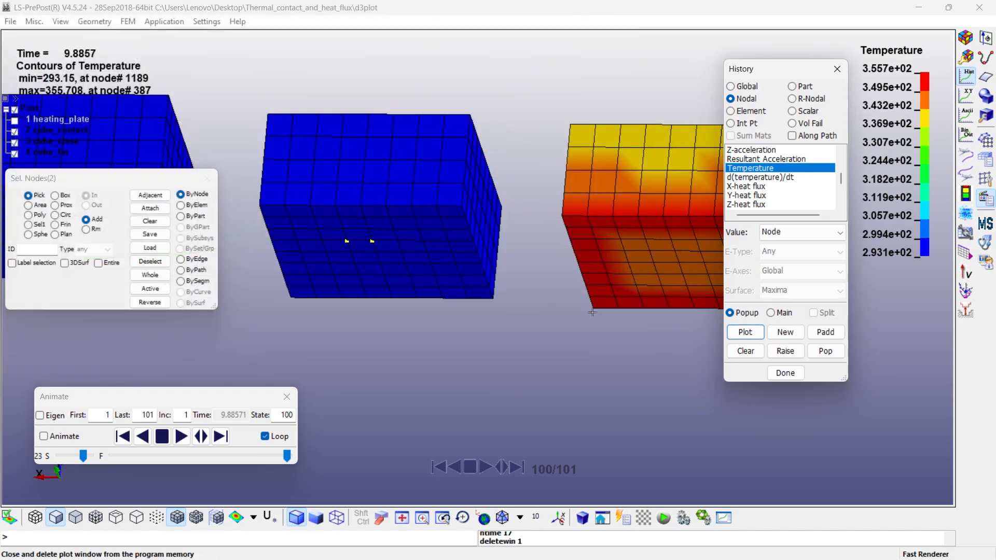
Plot the temperature history with a cube_contact underside node added, exit the history tool, and clear the picked nodes.
left_click(645, 266)
left_click(740, 335)
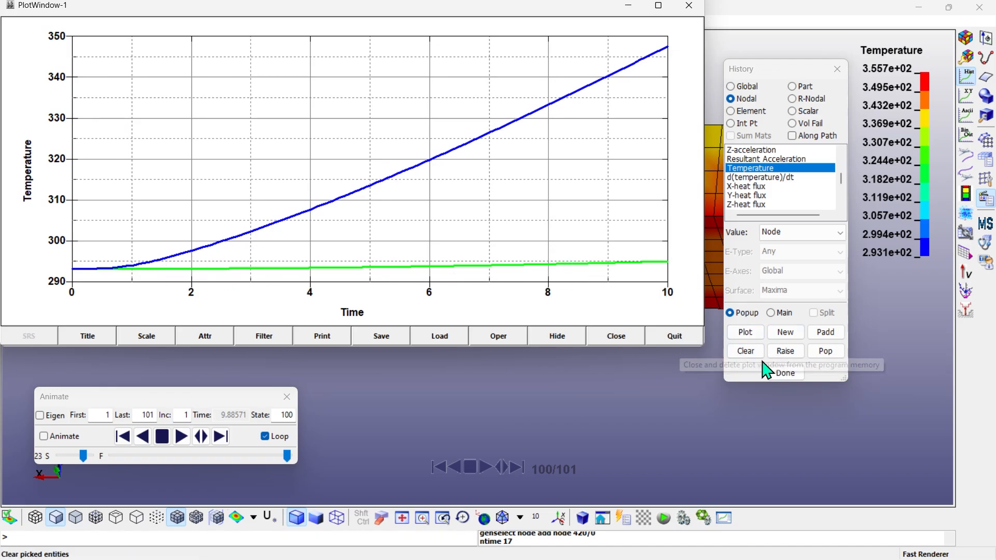
left_click(788, 373)
left_click_drag(322, 309, 429, 269, "shift")
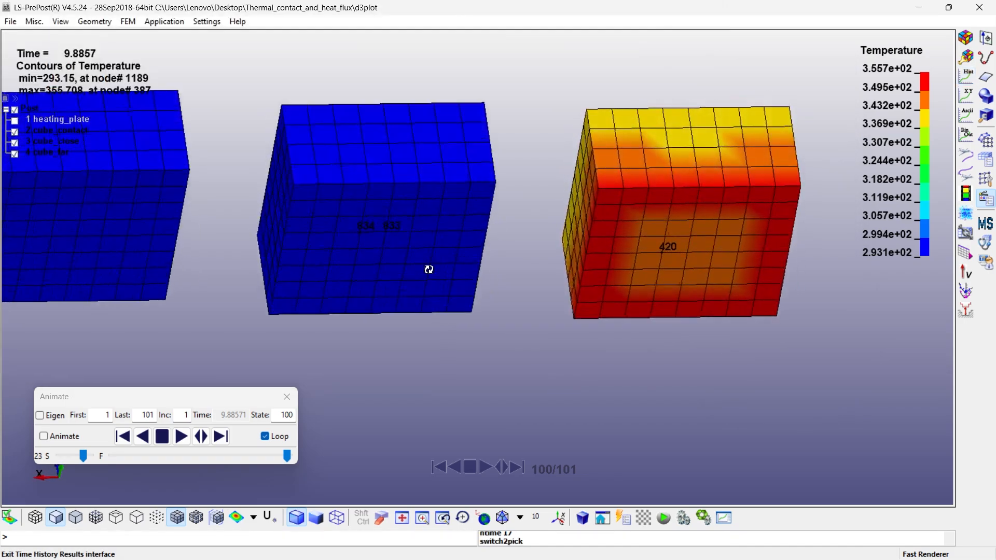
left_click(381, 517)
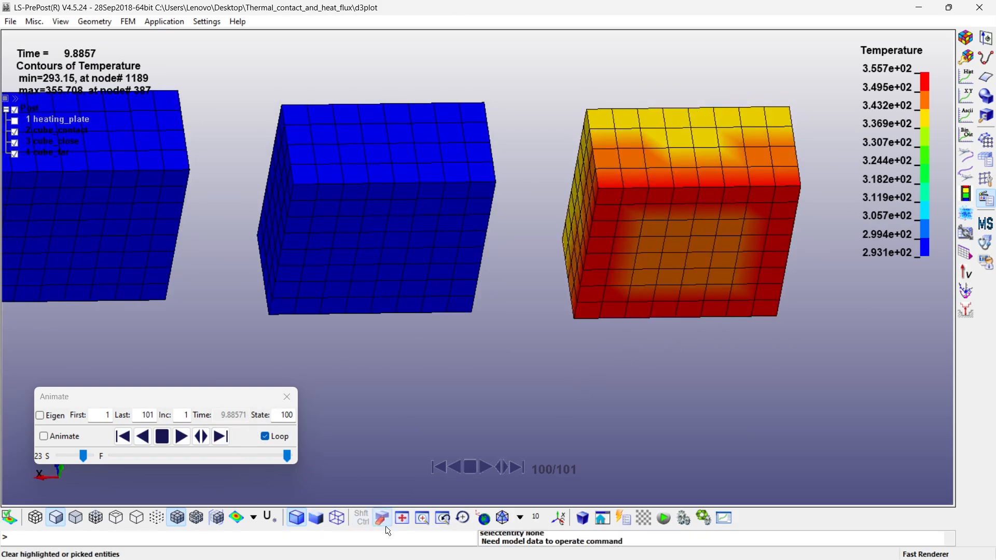
Plot the temperature history of one node on the underside of the cube_far box, and close the plot.
left_click(966, 78)
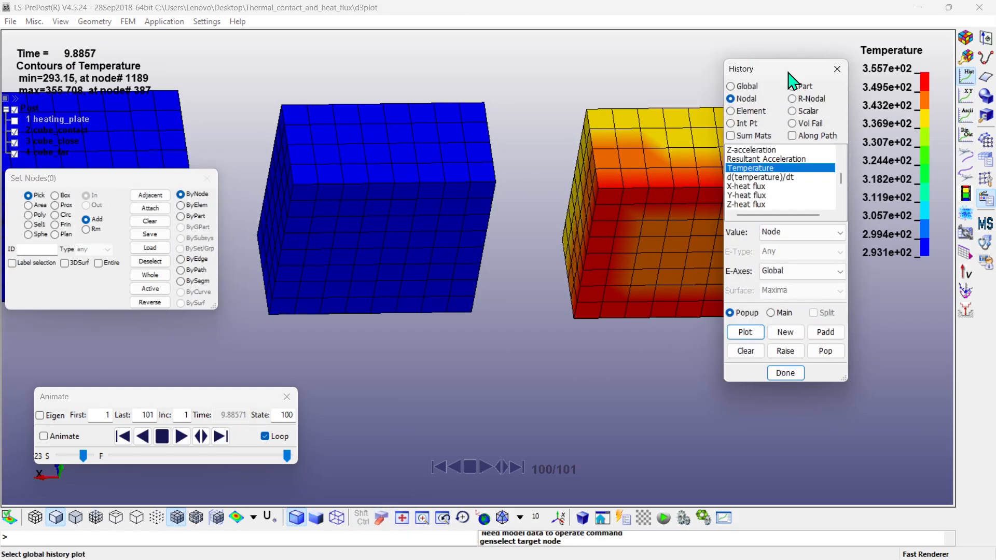
left_click_drag(788, 72, 871, 134)
scroll(404, 234, "down", 2)
middle_click_drag(226, 225, 380, 217, "shift")
scroll(380, 218, "down", 1)
scroll(380, 220, "up", 2)
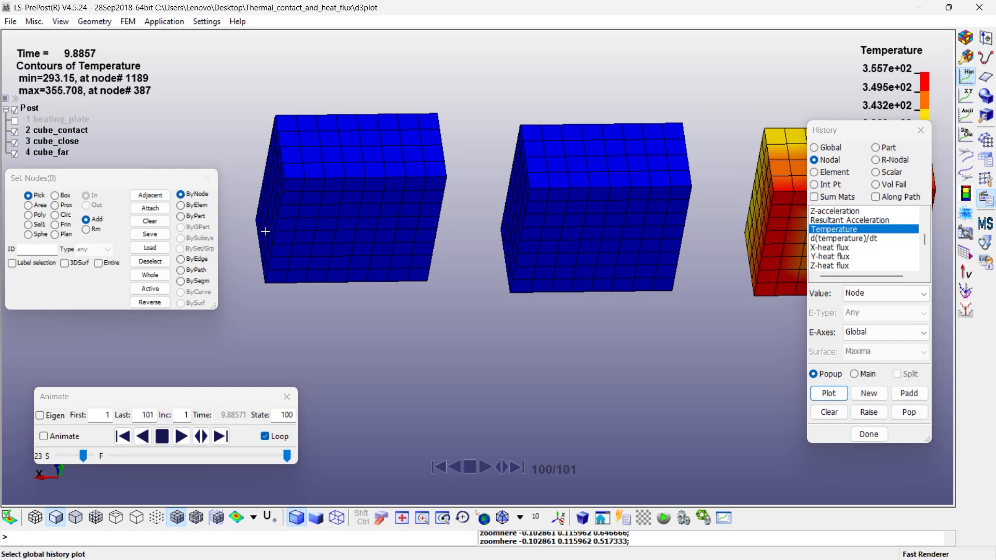
left_click(355, 231)
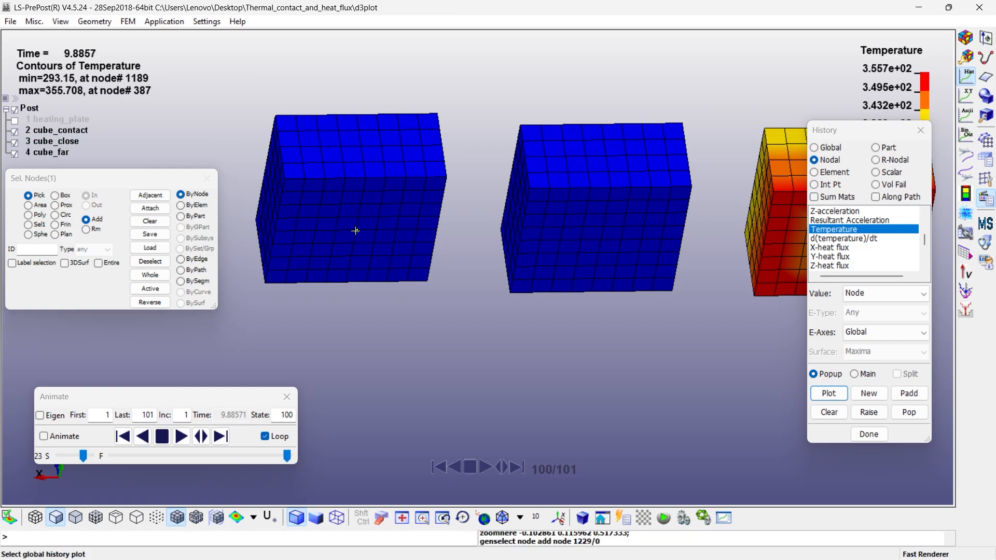
left_click(829, 395)
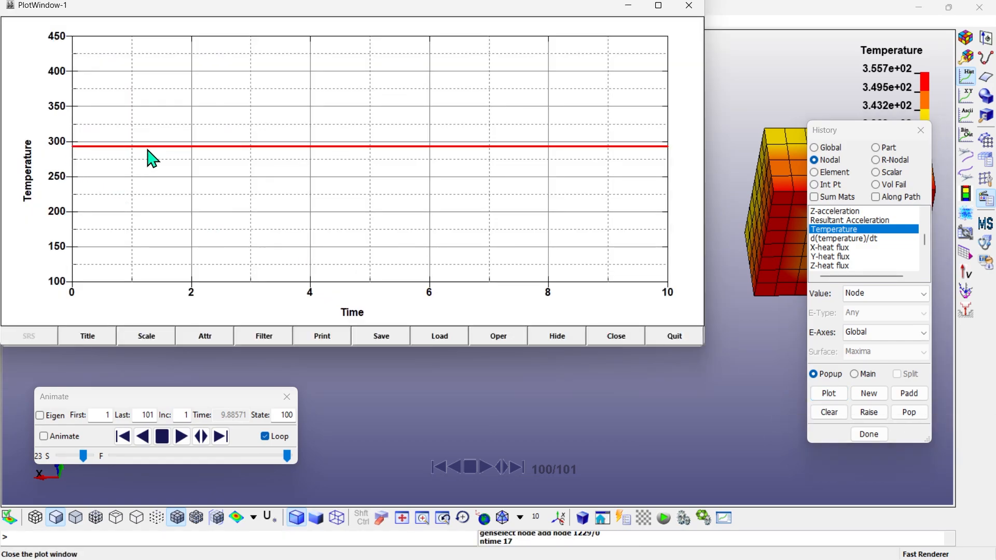
left_click(674, 336)
Plot the temperature history of all underside nodes of the middle box, selected by element with propagation, and clear the selection and plot.
left_click_drag(524, 358, 572, 272)
middle_click_drag(572, 271, 457, 265, "shift")
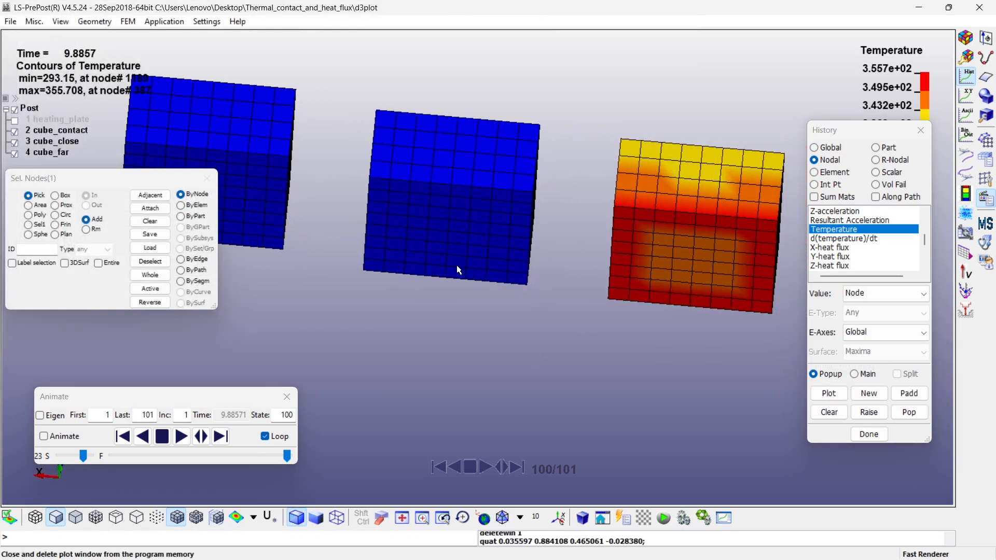
left_click(828, 412)
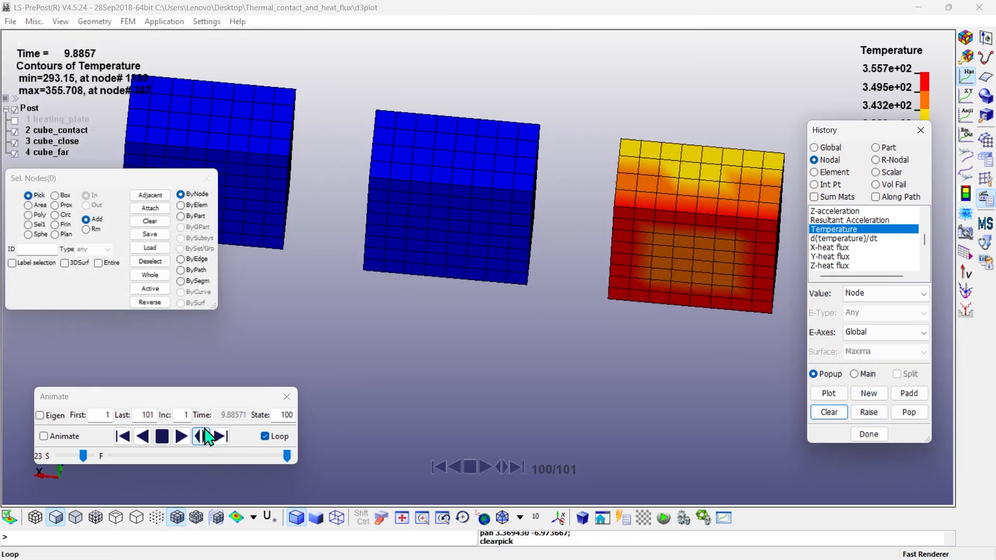
left_click(180, 206)
left_click(12, 276)
left_click(443, 205)
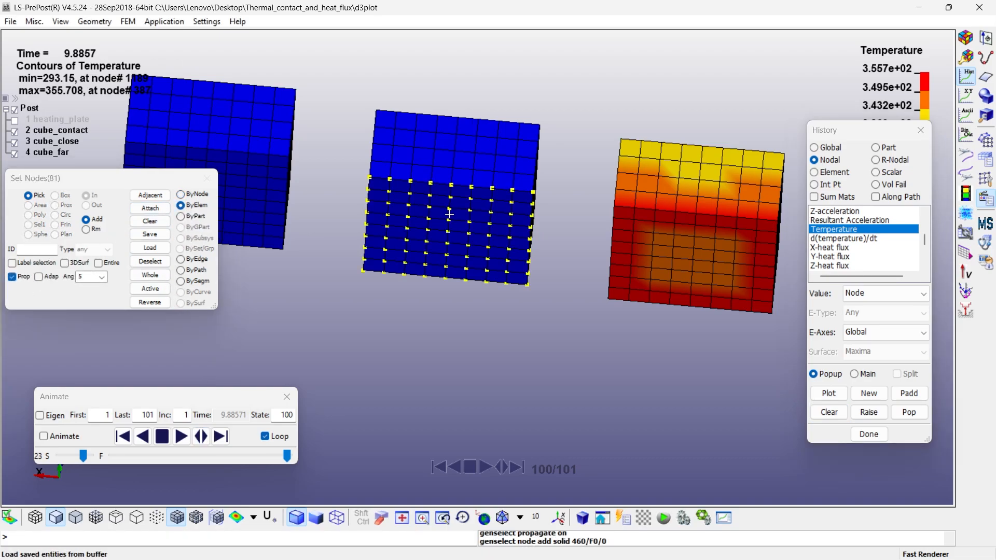
left_click(839, 397)
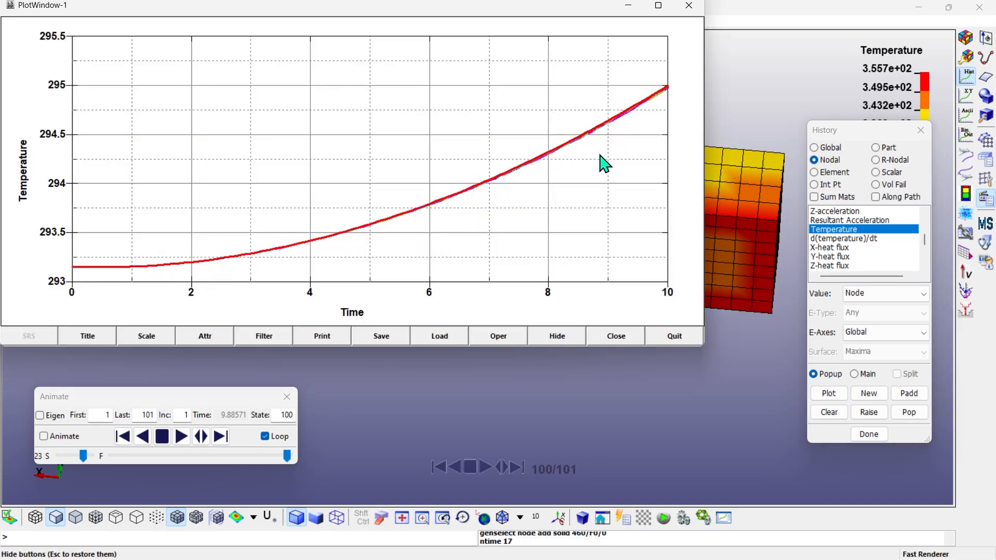
left_click(830, 412)
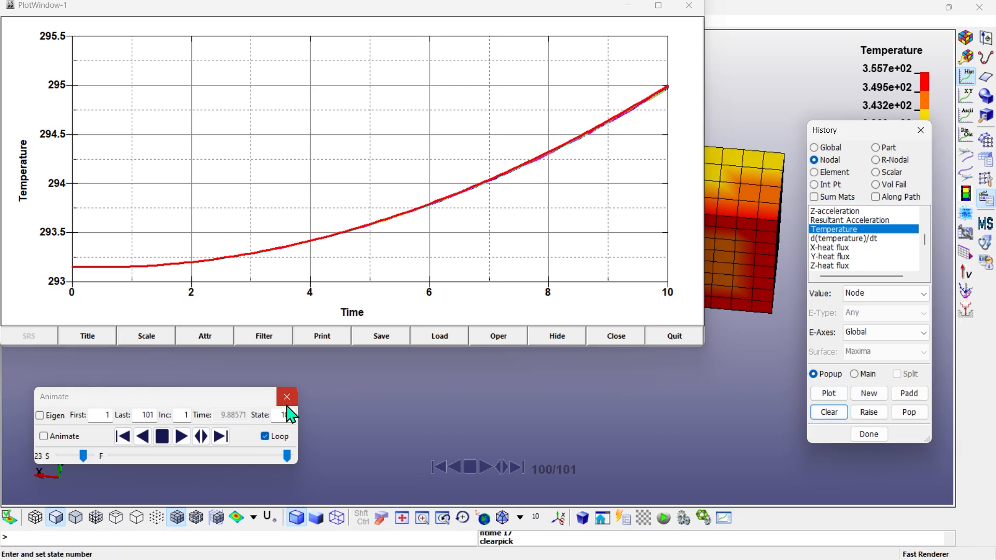
left_click(675, 337)
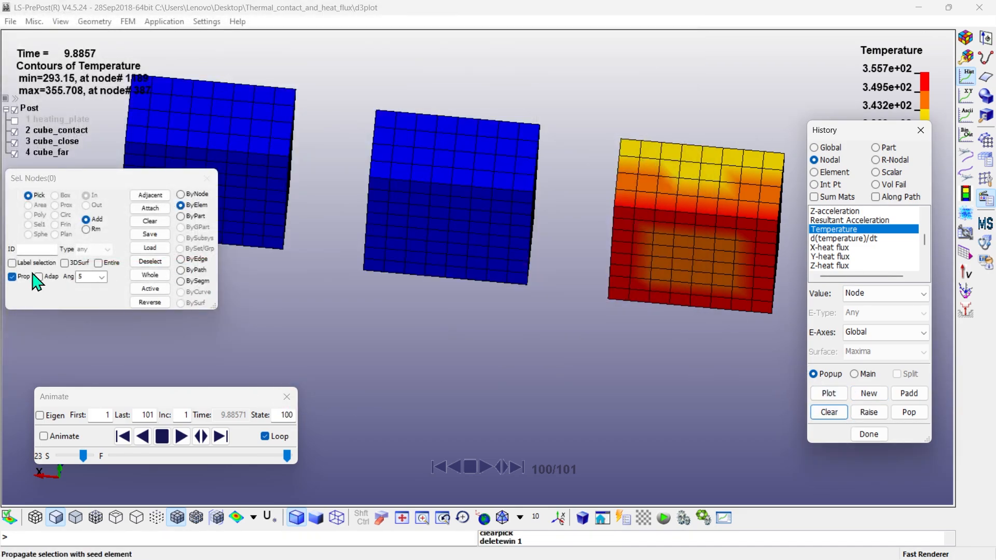
Plot the temperature history of one middle-box underside node, and replot it together with a node on the cube_contact underside.
left_click(12, 277)
left_click(449, 232)
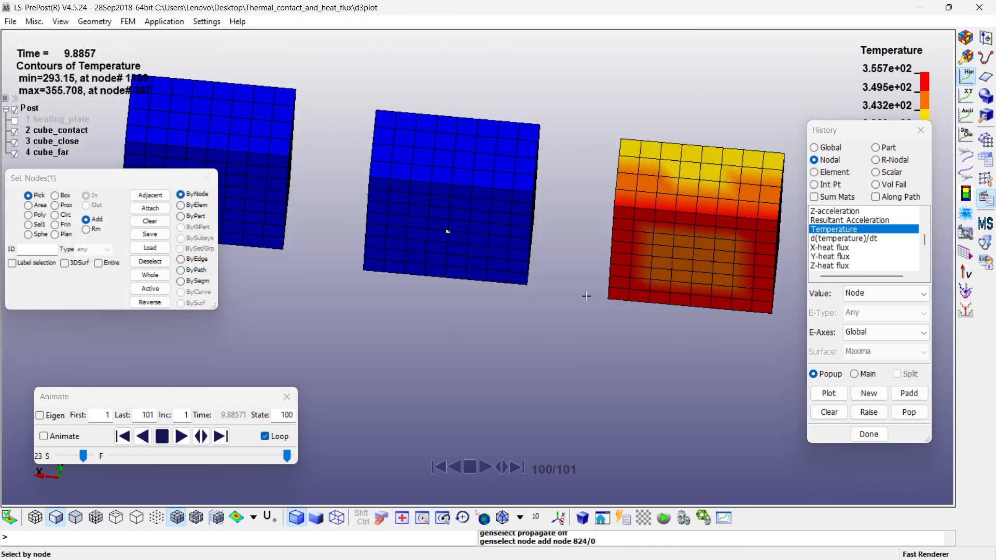
left_click(829, 393)
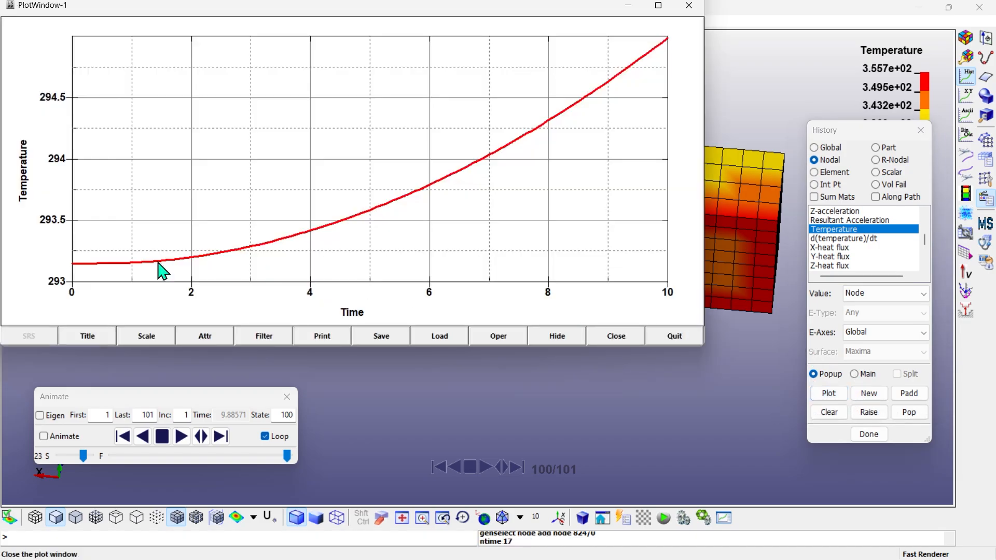
left_click(675, 336)
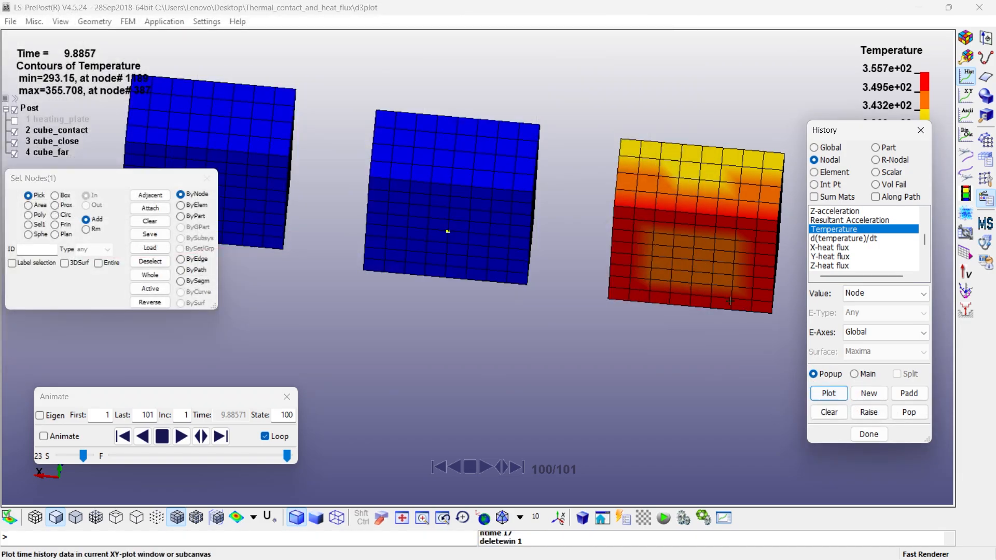
left_click(693, 261)
left_click(826, 393)
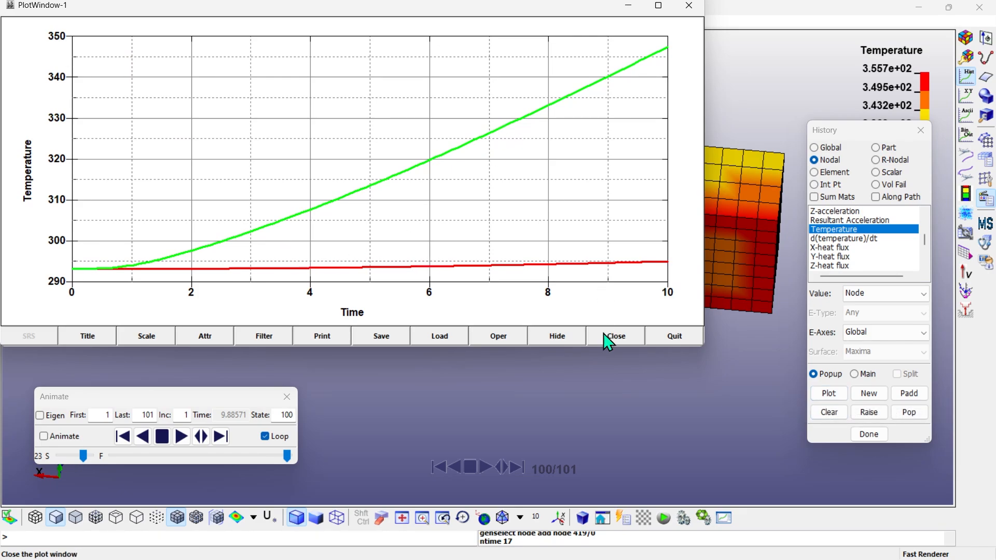
Turn on the plot's legend and inverted colours, and close the plot and the history tool.
left_click(486, 331)
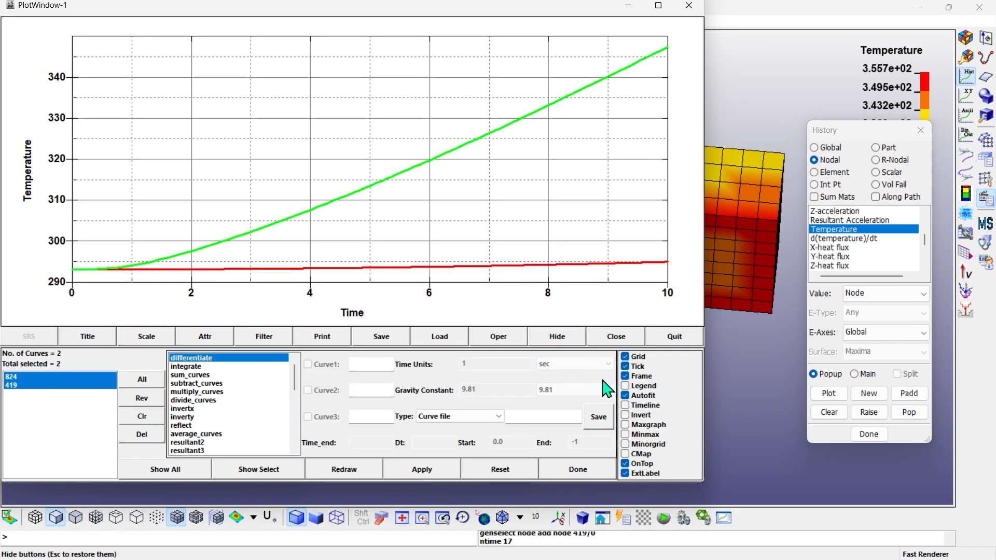
left_click(634, 390)
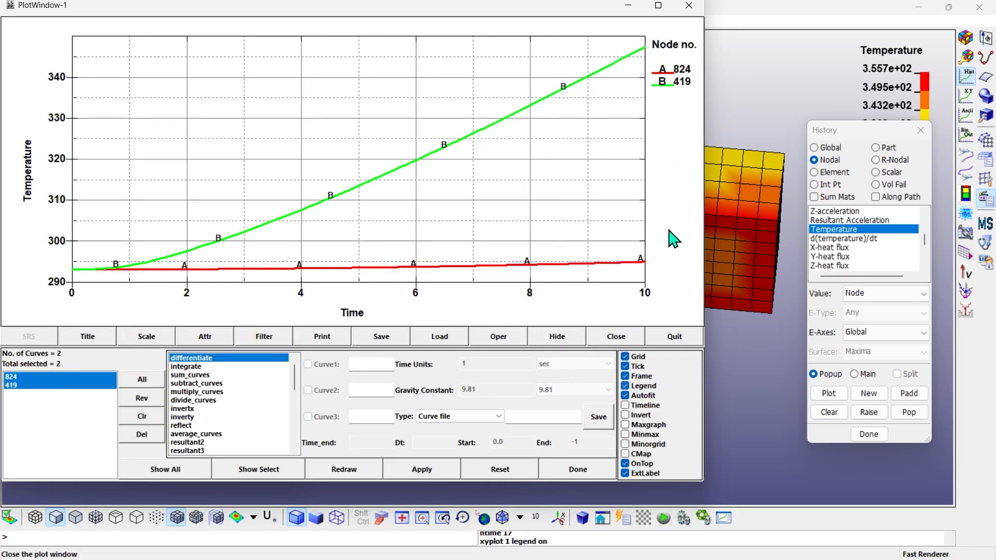
left_click(634, 415)
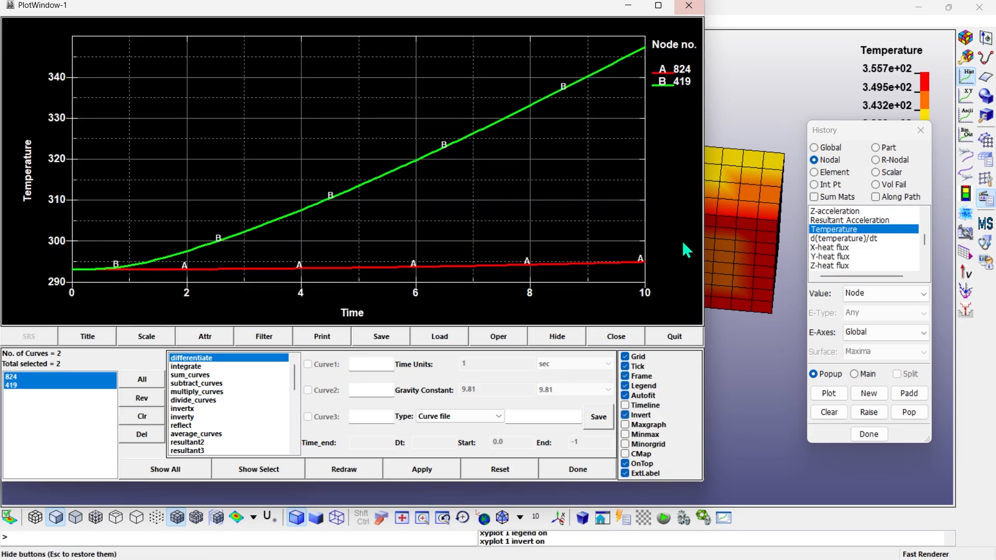
left_click(683, 340)
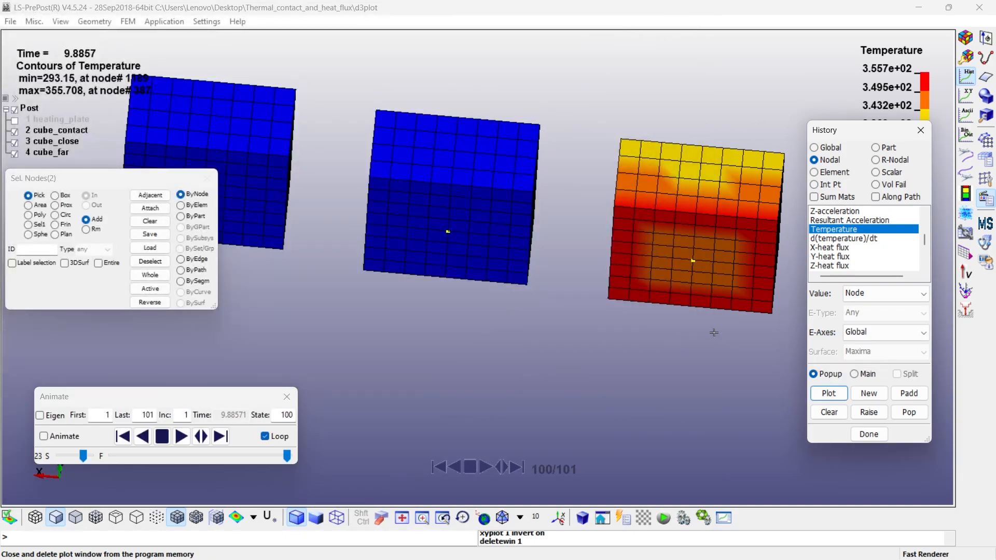
left_click(922, 131)
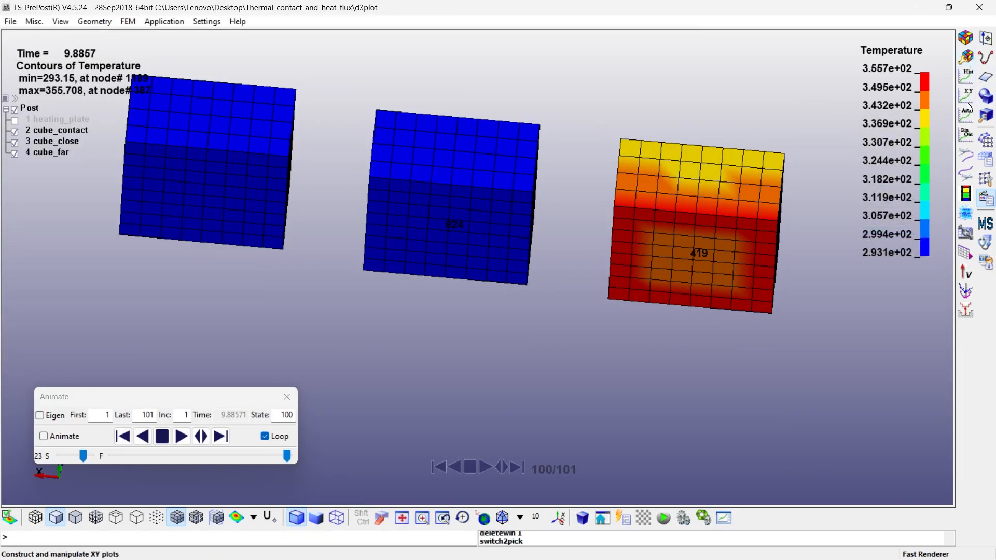
Load the tprint ASCII results file.
left_click(968, 109)
left_click(836, 77)
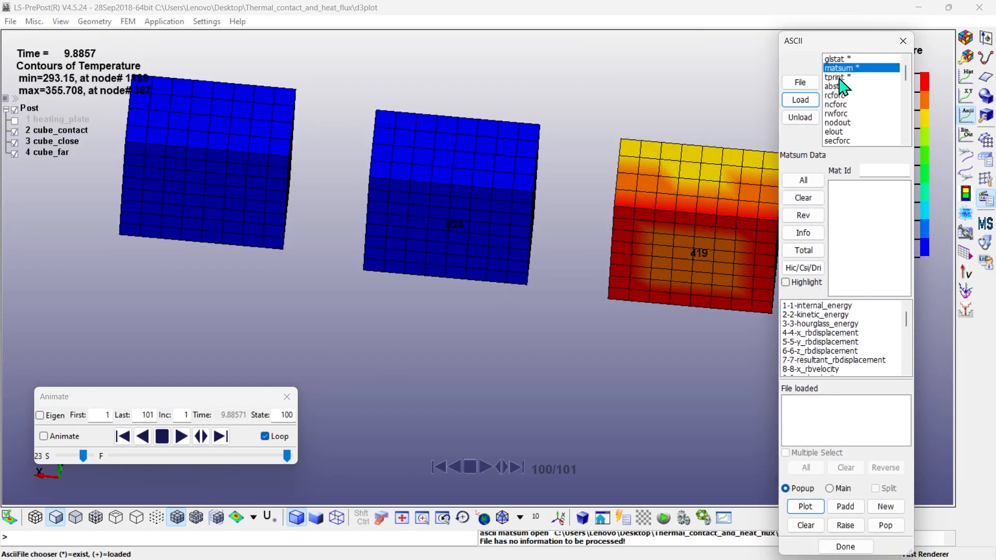
left_click(803, 103)
Plot the tprint temperature of nodes 1589 to 1593, and close the plot.
left_click(849, 197)
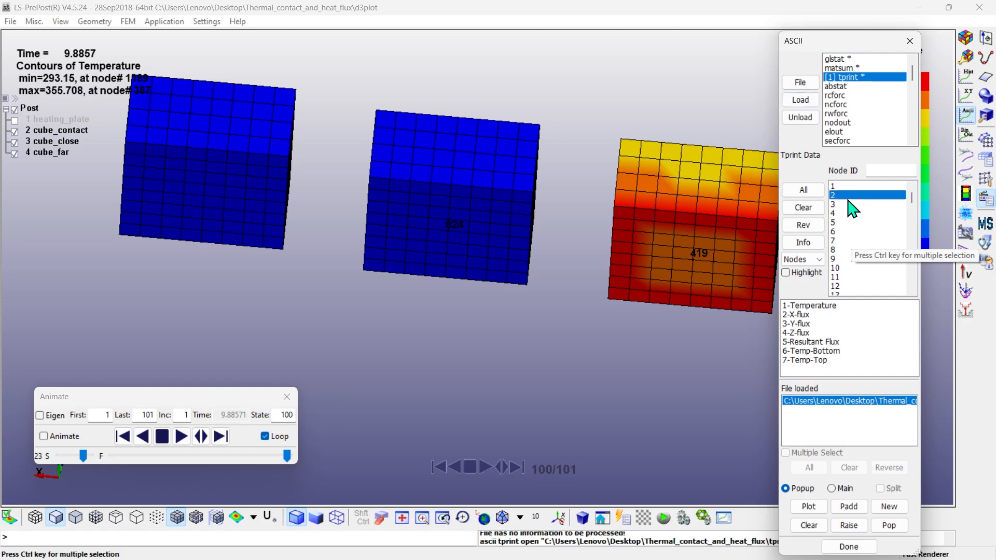
scroll(889, 228, "down", 7)
left_click_drag(910, 199, 848, 267)
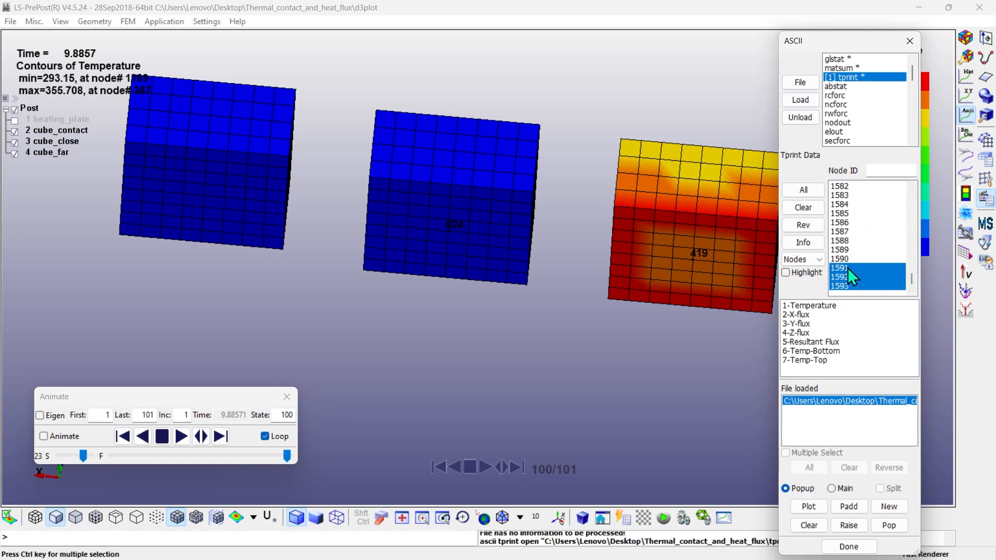
left_click(810, 306)
left_click(809, 507)
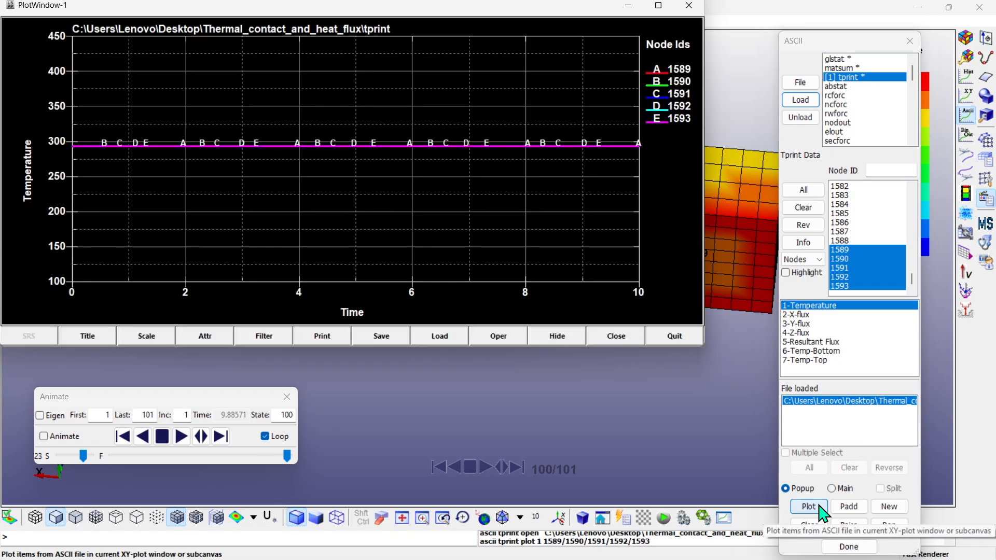
left_click(679, 337)
Plot the tprint temperature of nodes 1295 to 1297, close that plot, and plot nodes 841 to 844.
scroll(913, 285, "up", 5)
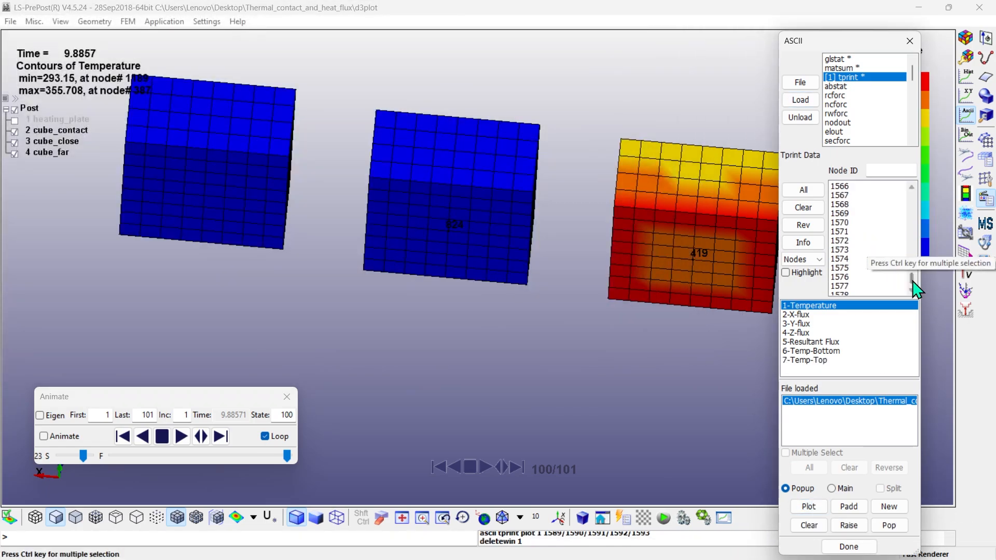
left_click_drag(912, 281, 912, 266)
left_click(808, 504)
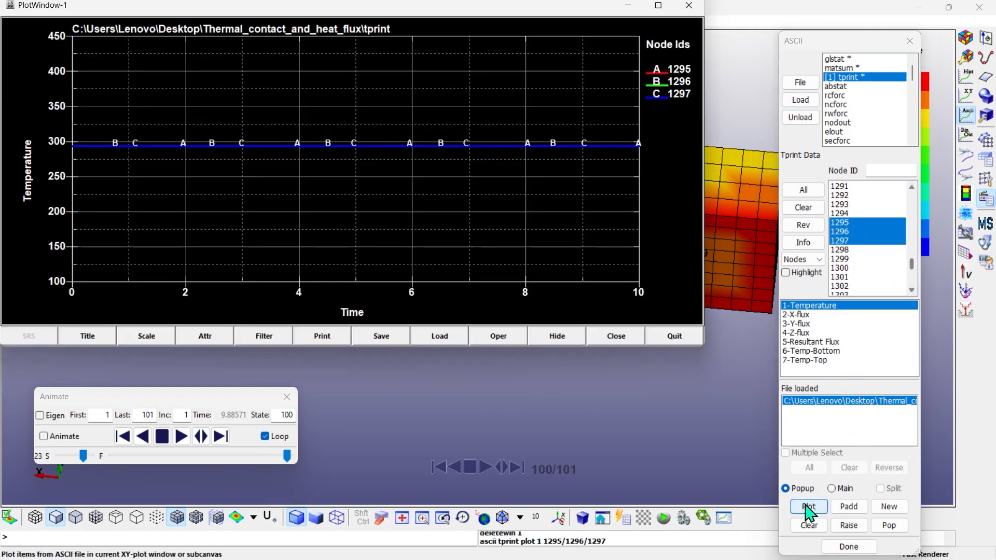
left_click(683, 332)
left_click_drag(912, 265, 857, 231)
left_click(809, 506)
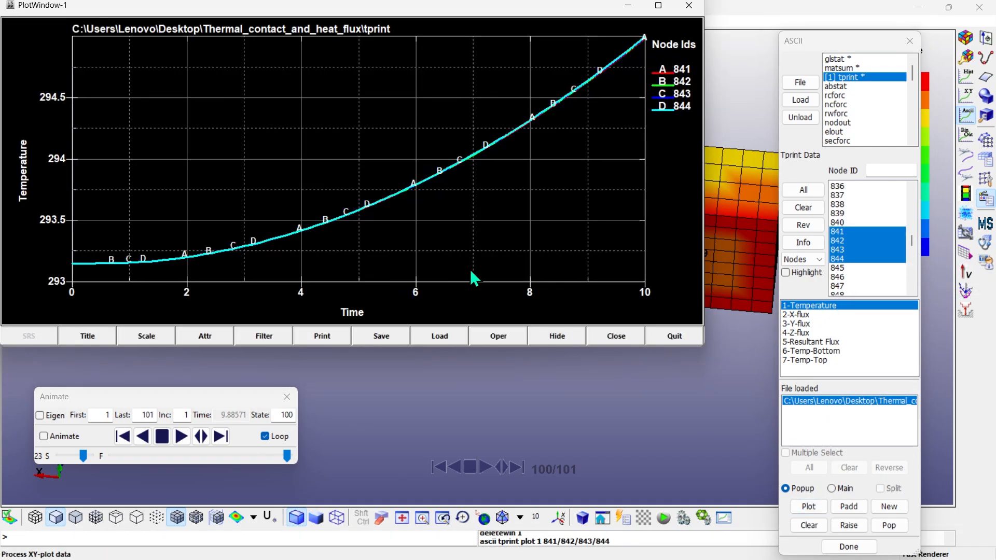
Close the temperature plot of nodes 841 to 844 and exit the ASCII results tool.
left_click(663, 337)
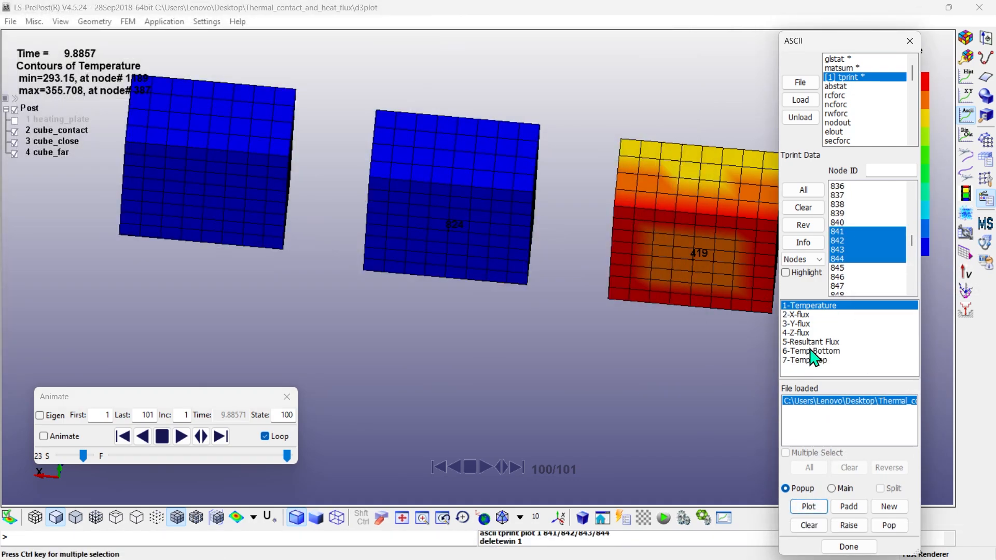
left_click(841, 547)
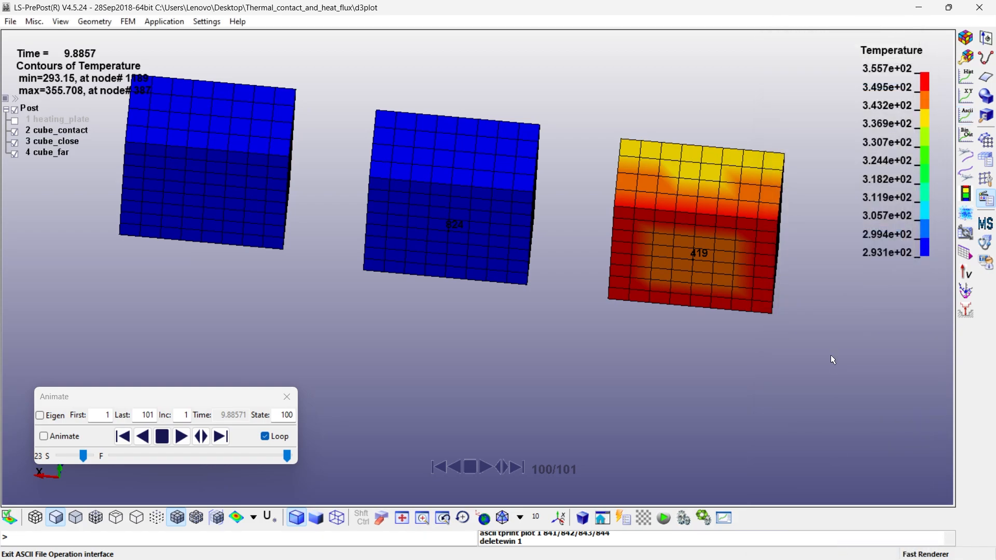
Show the model in the right view at the first state, with the heating plate displayed again.
left_click(520, 518)
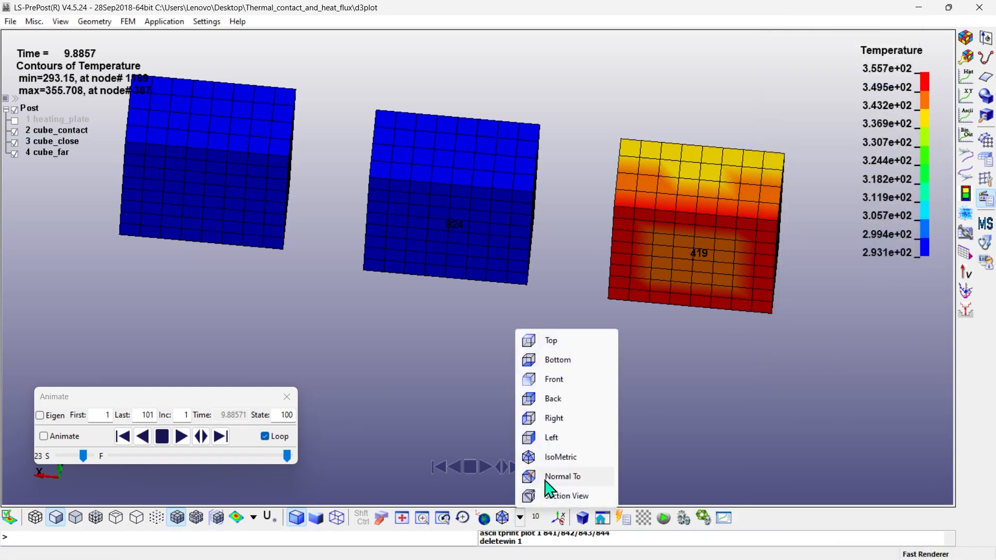
left_click(555, 349)
left_click(520, 518)
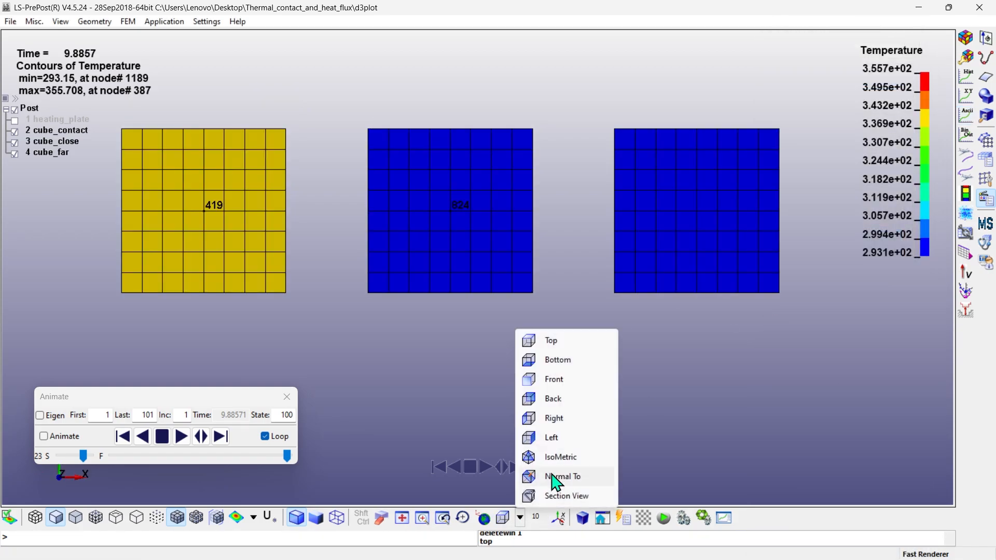
left_click(558, 417)
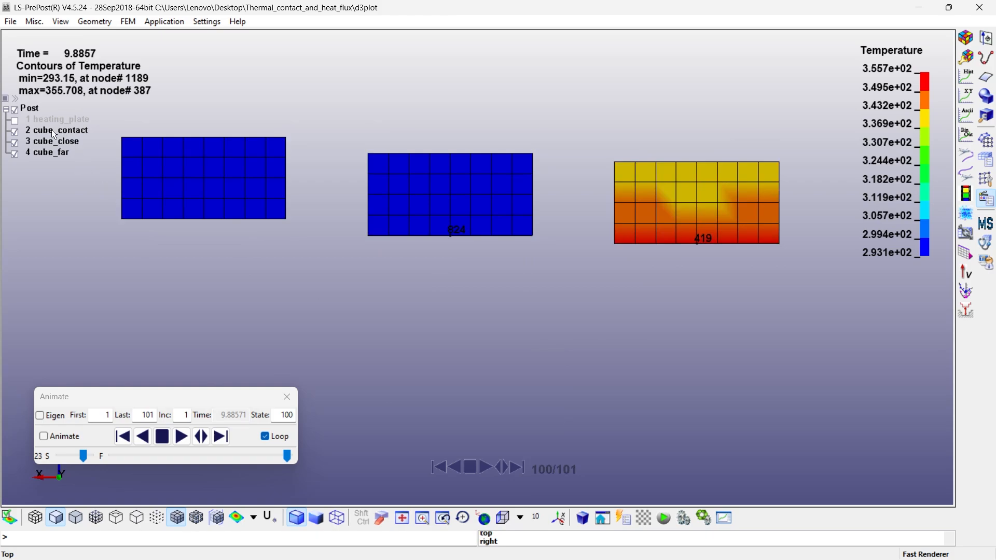
left_click(17, 122)
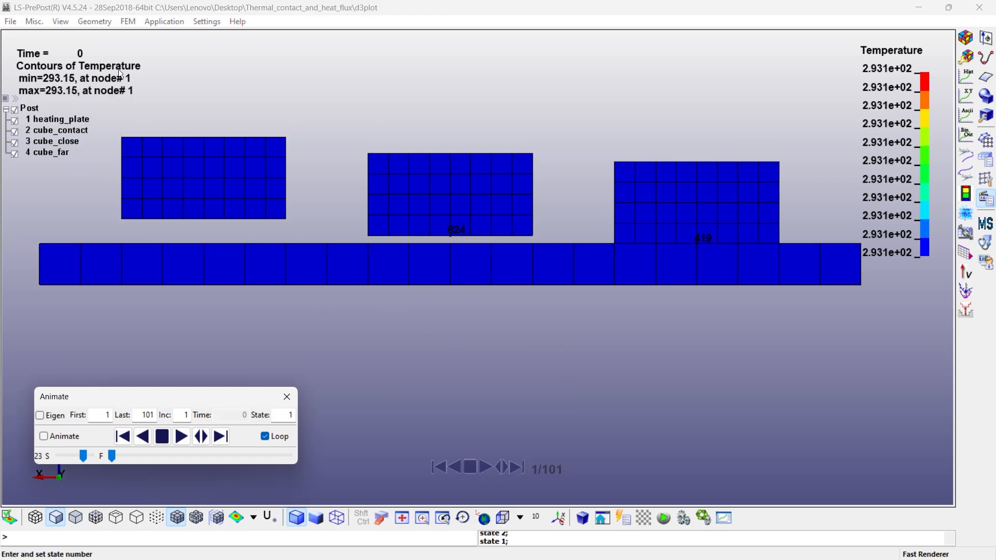
Set the background style to plain and invert it to black with white text.
left_click(69, 21)
mouse_move(150, 57)
left_click(225, 58)
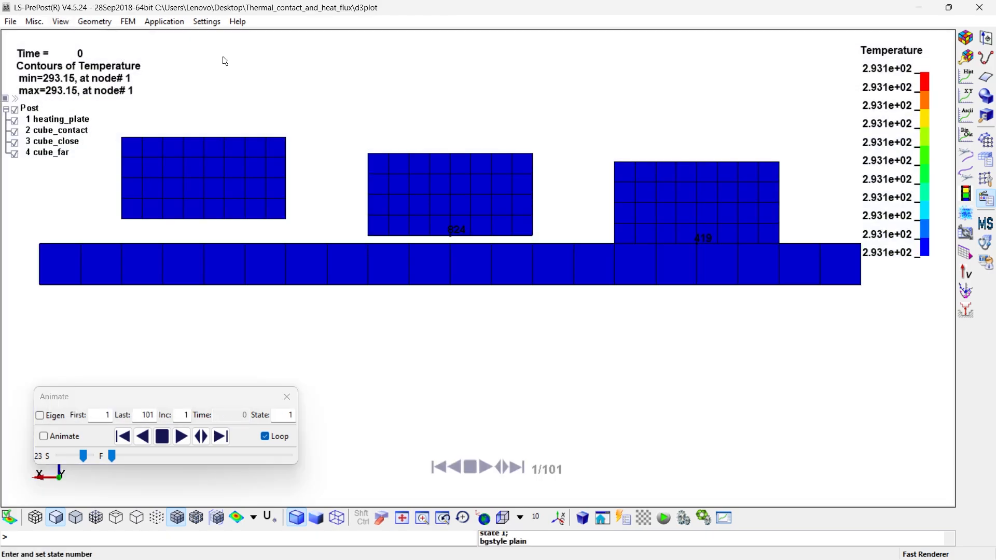
left_click(650, 522)
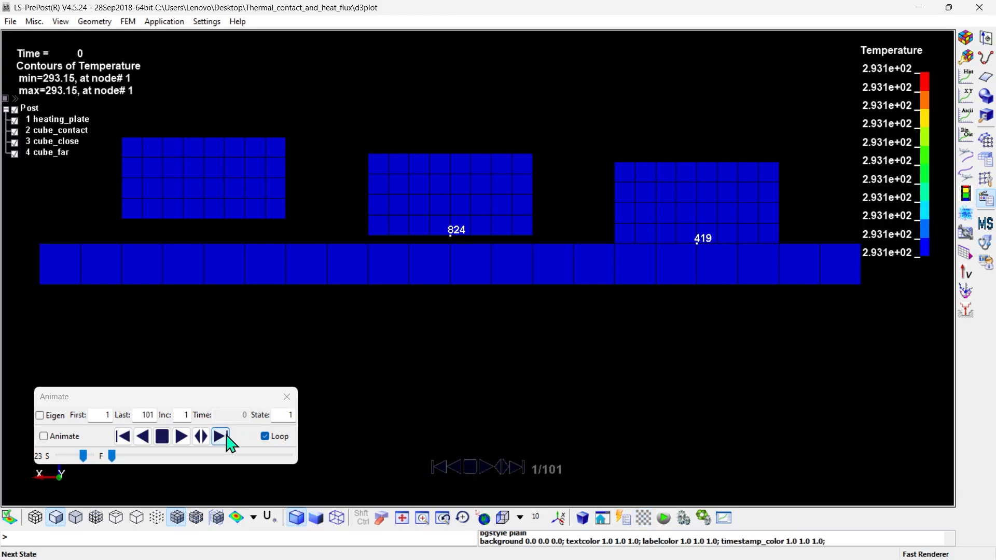
Clear the node labels from the model and play the temperature contour animation forward.
left_click(386, 523)
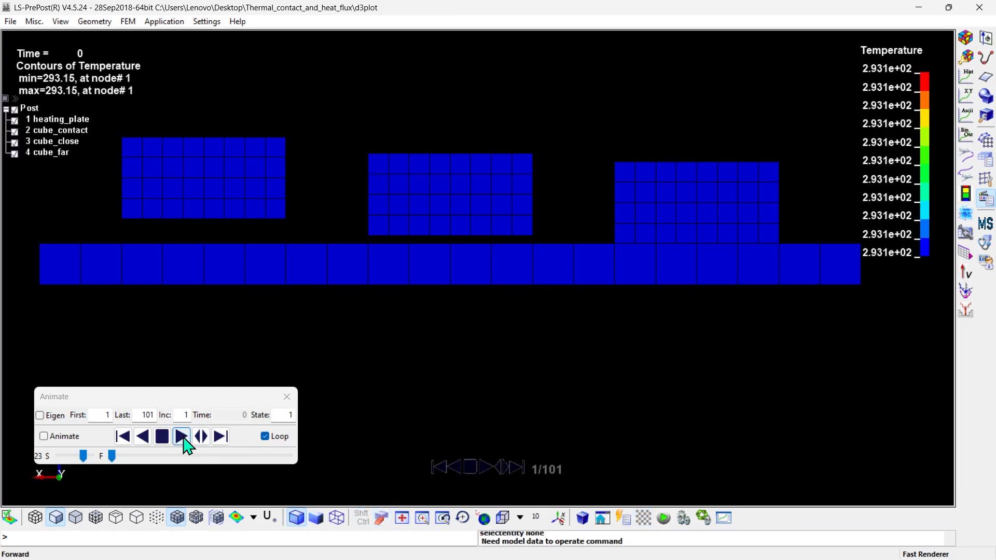
left_click(182, 436)
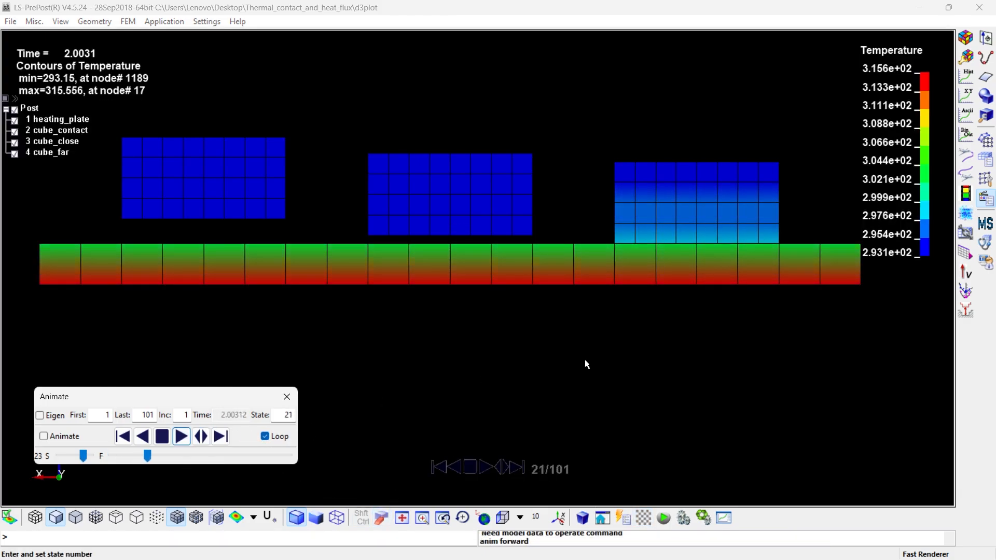